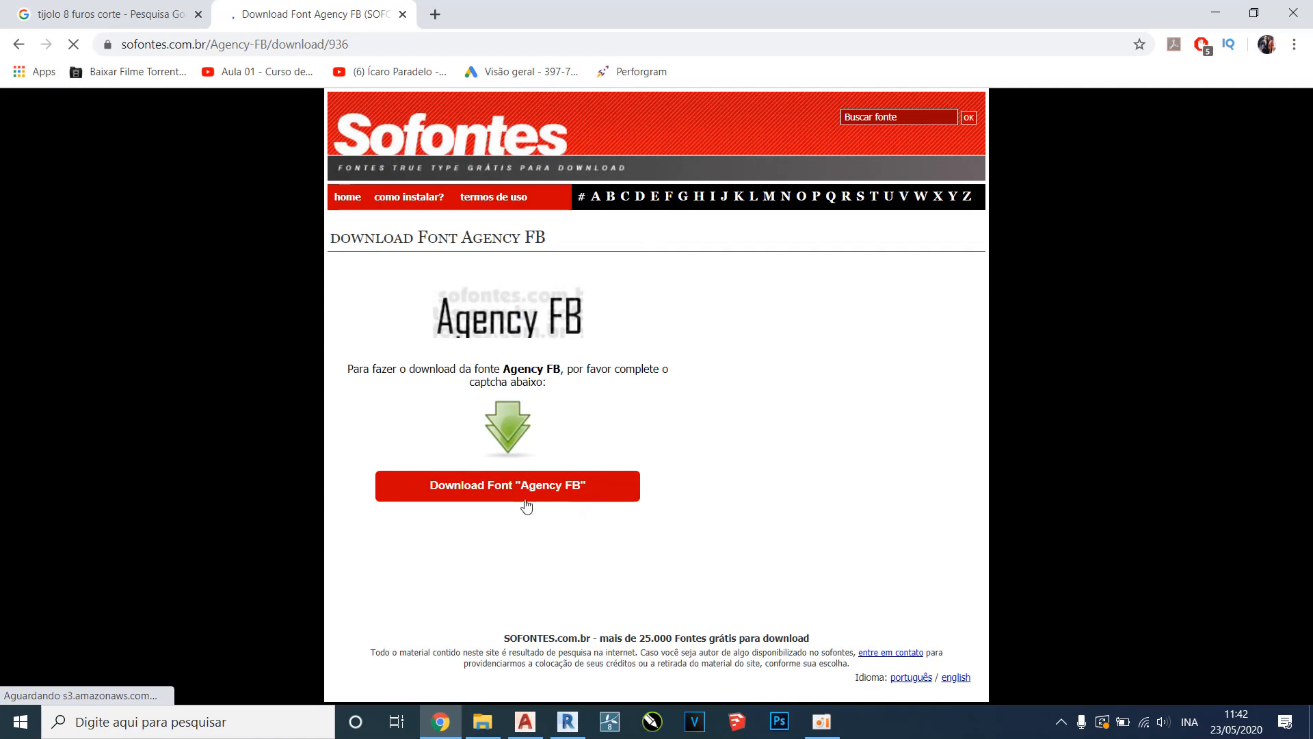
Complete the captcha on the Agency FB page, download the font and open the downloaded ZIP archive
scroll(448, 536, down, 1)
click(398, 452)
text(kasmt)
key(Return)
click(112, 680)
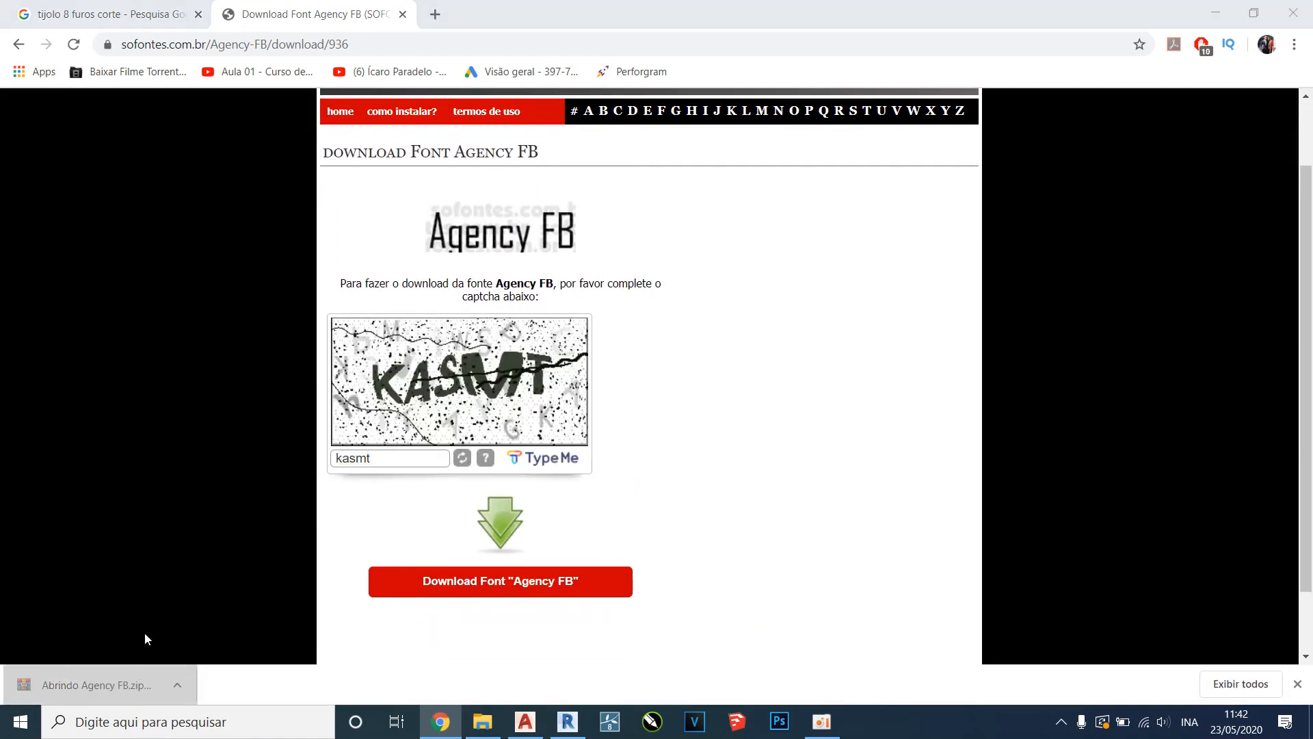
View the Agency FB.ttf font from the archive, then close the preview and archive windows
double_click(297, 202)
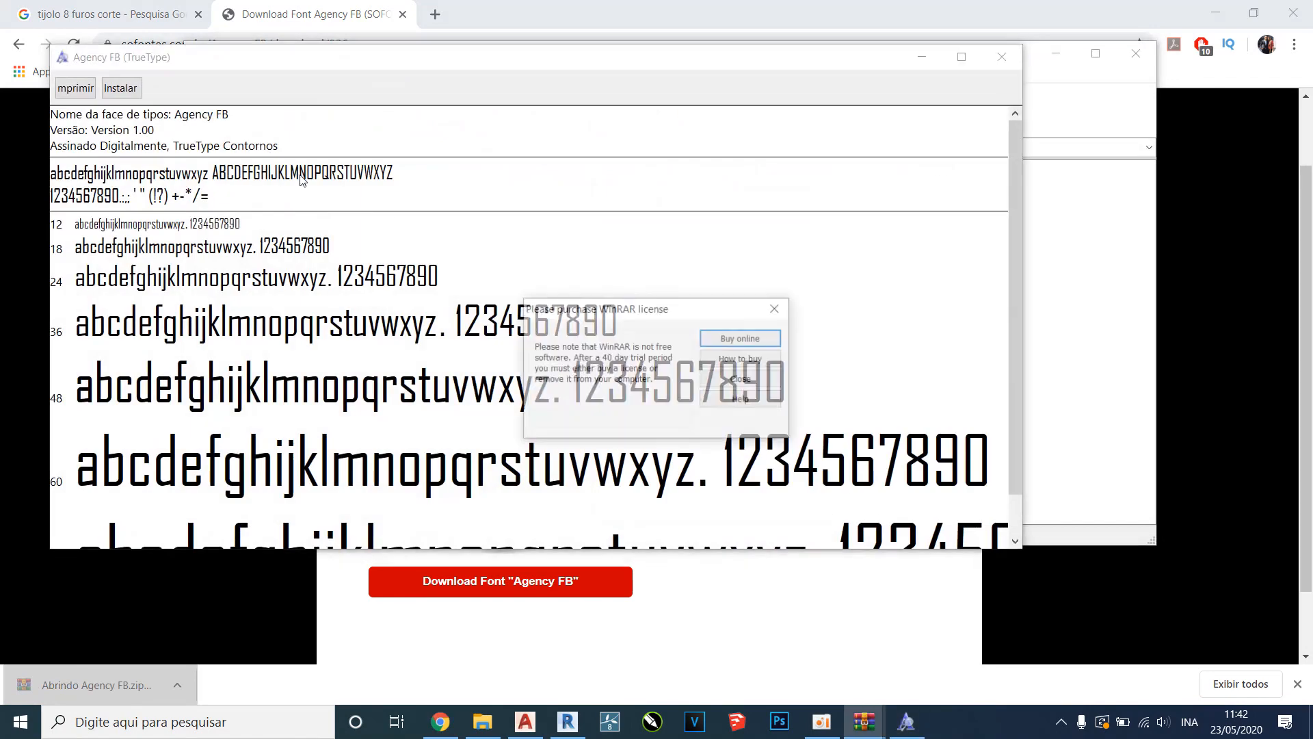
click(742, 379)
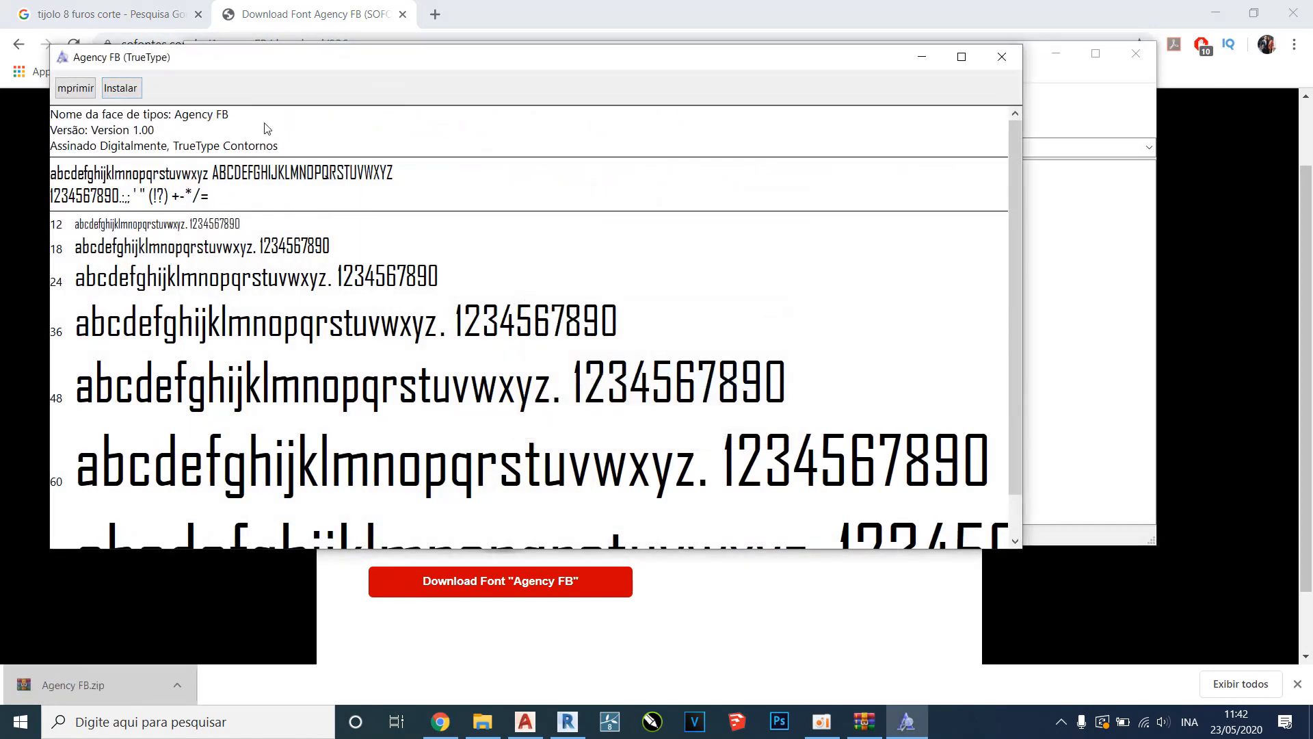
click(1002, 57)
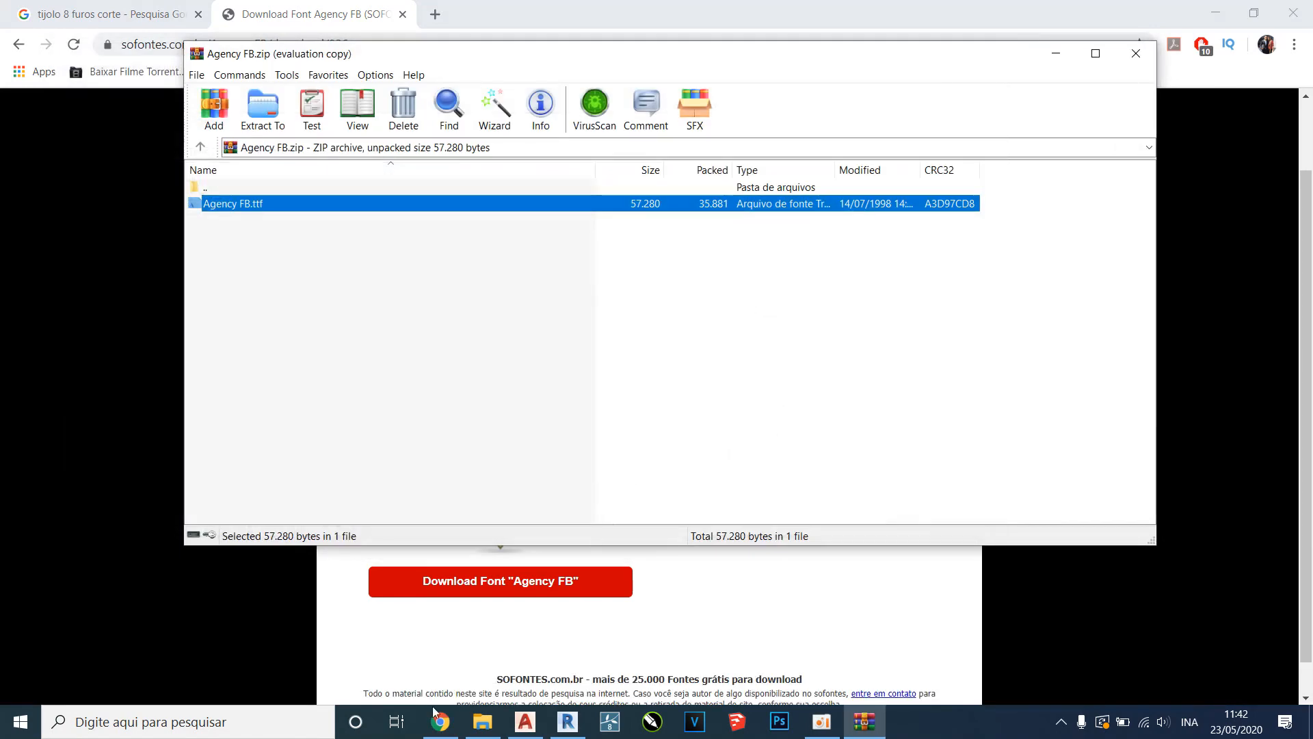
click(1136, 53)
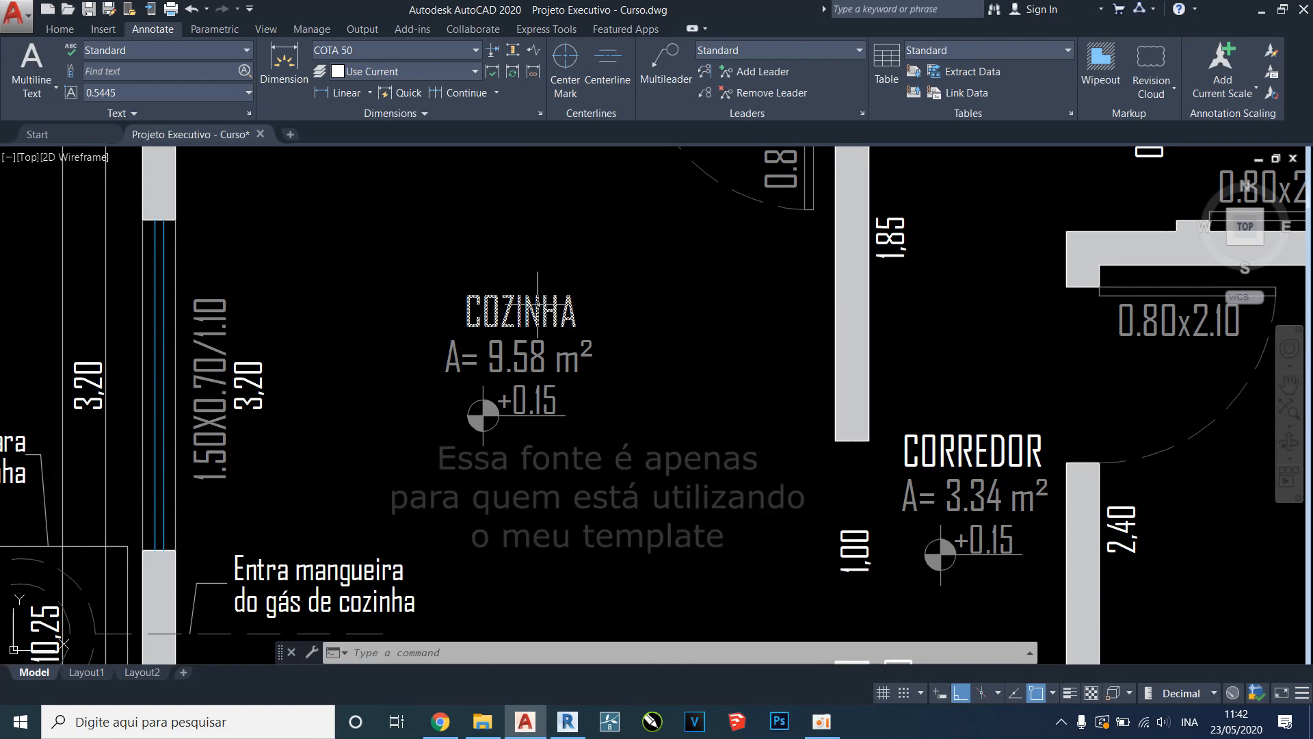
In AutoCAD, examine the overall set of project drawings and the rendered images of the house
scroll(673, 320, down, 10)
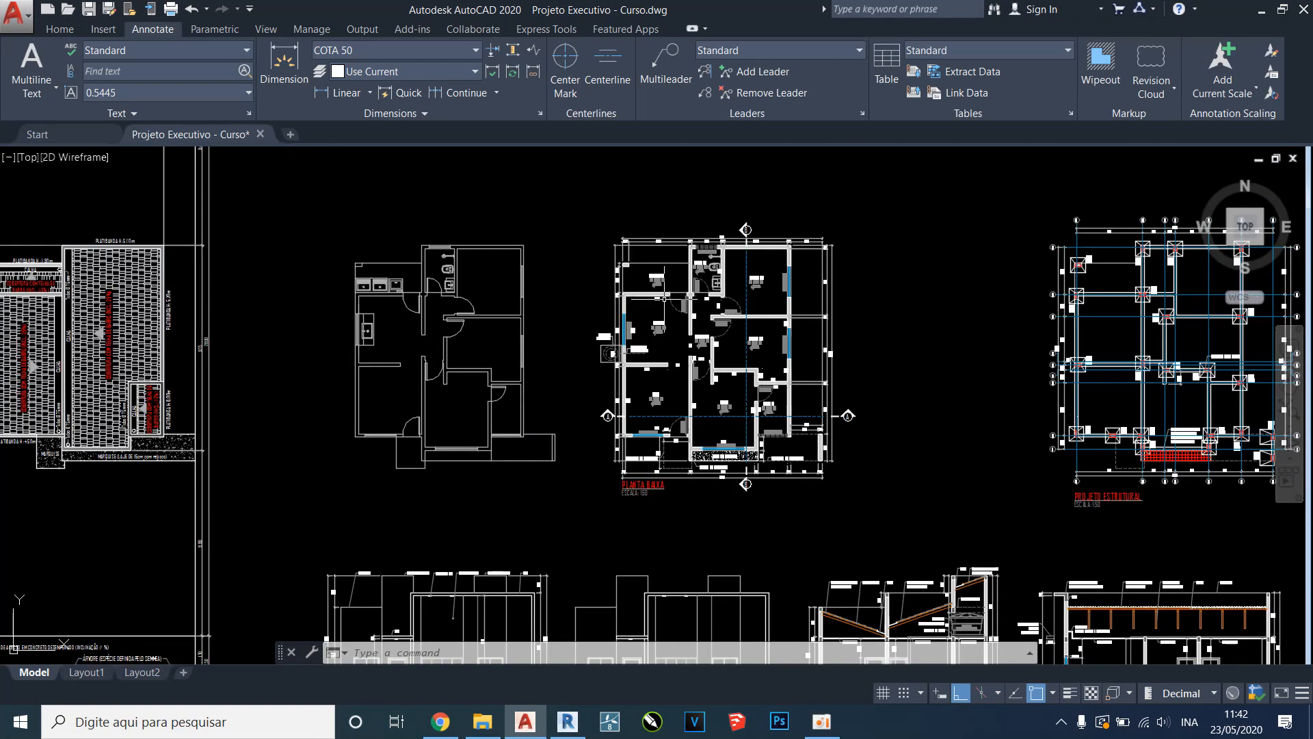
scroll(664, 299, down, 4)
scroll(798, 322, up, 4)
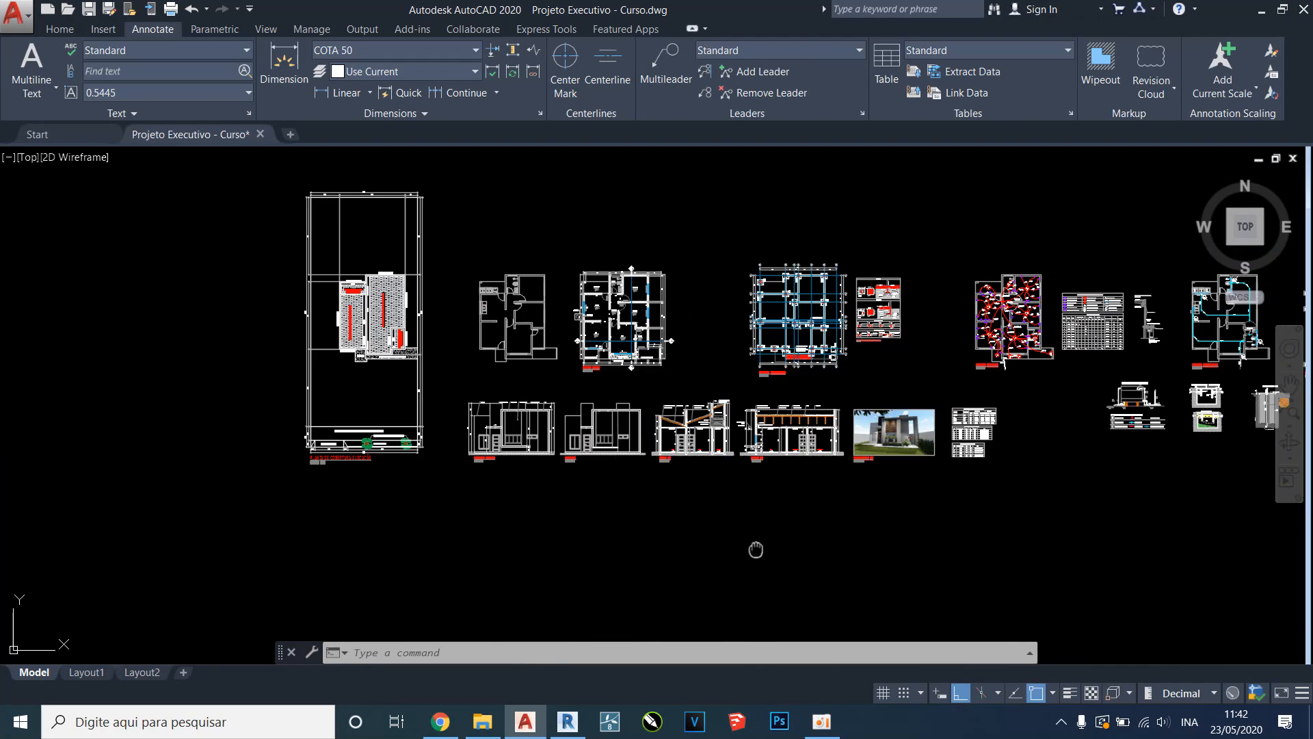
middle_drag(756, 549, 739, 358)
scroll(684, 353, up, 10)
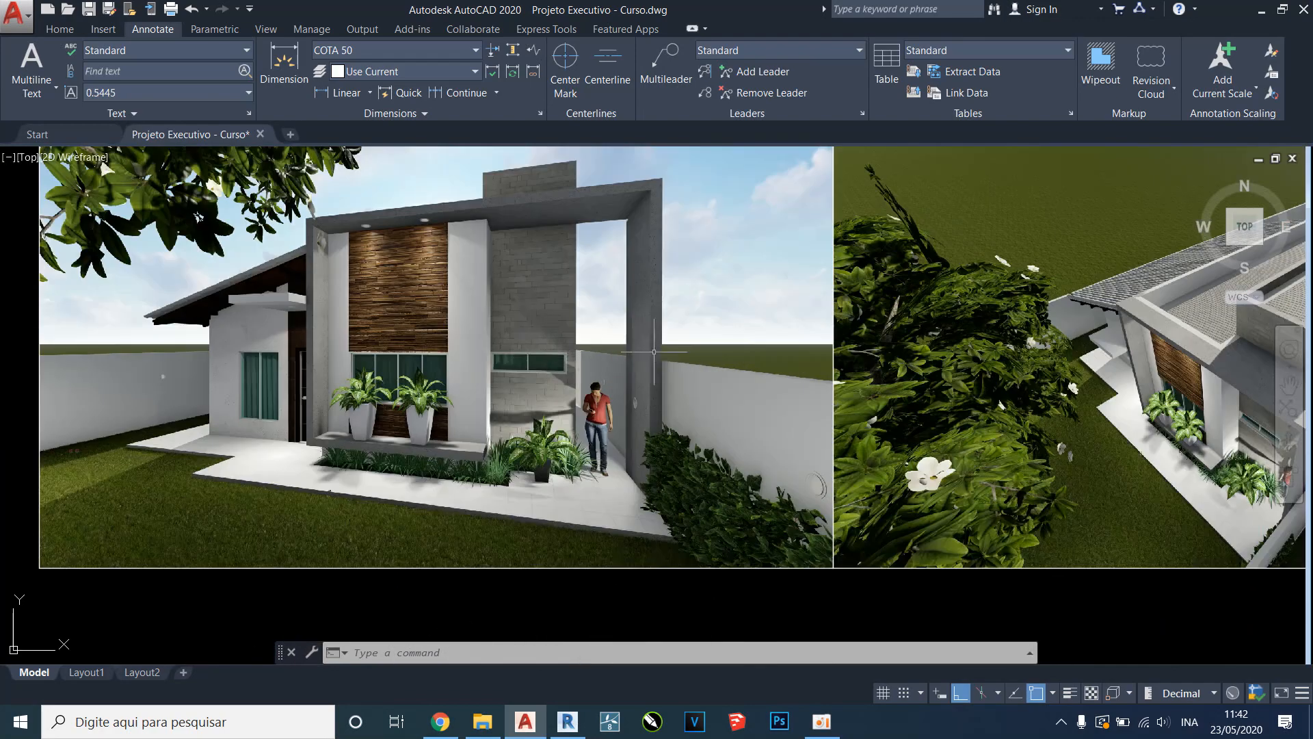
middle_drag(1049, 372, 435, 373)
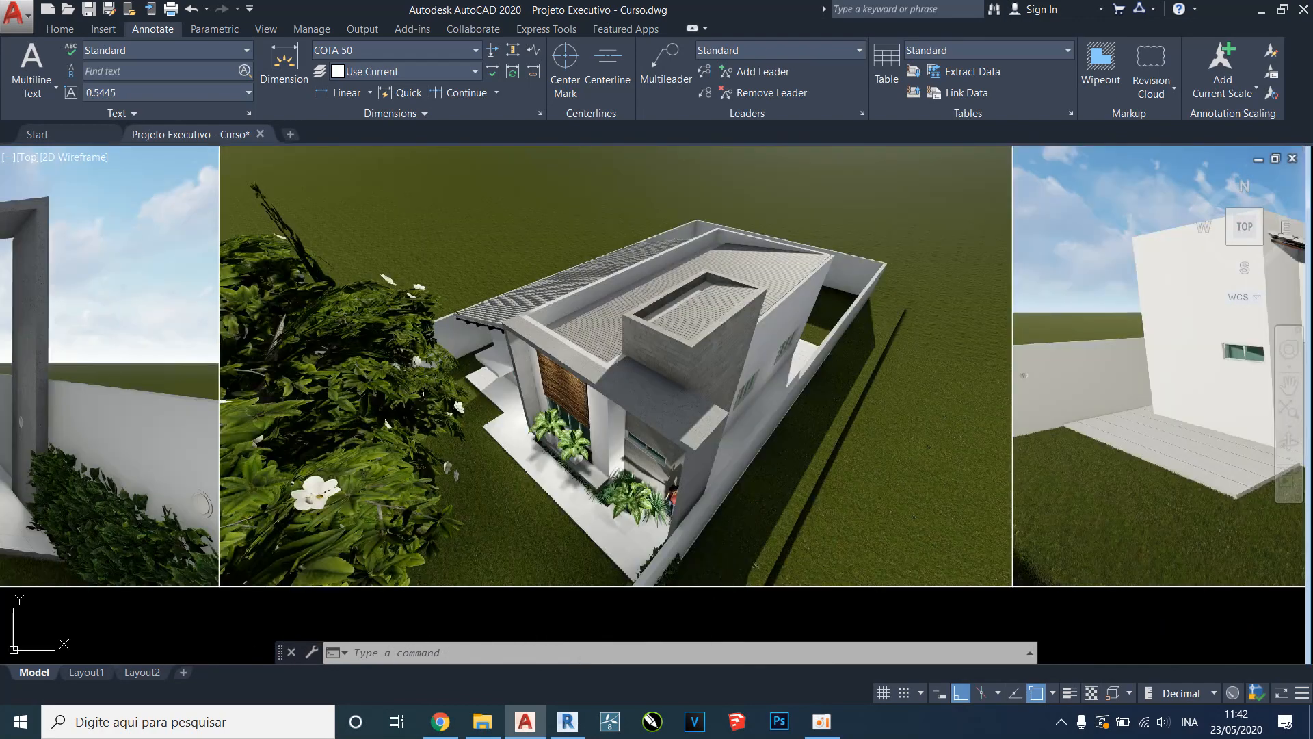
middle_drag(1056, 373, 636, 398)
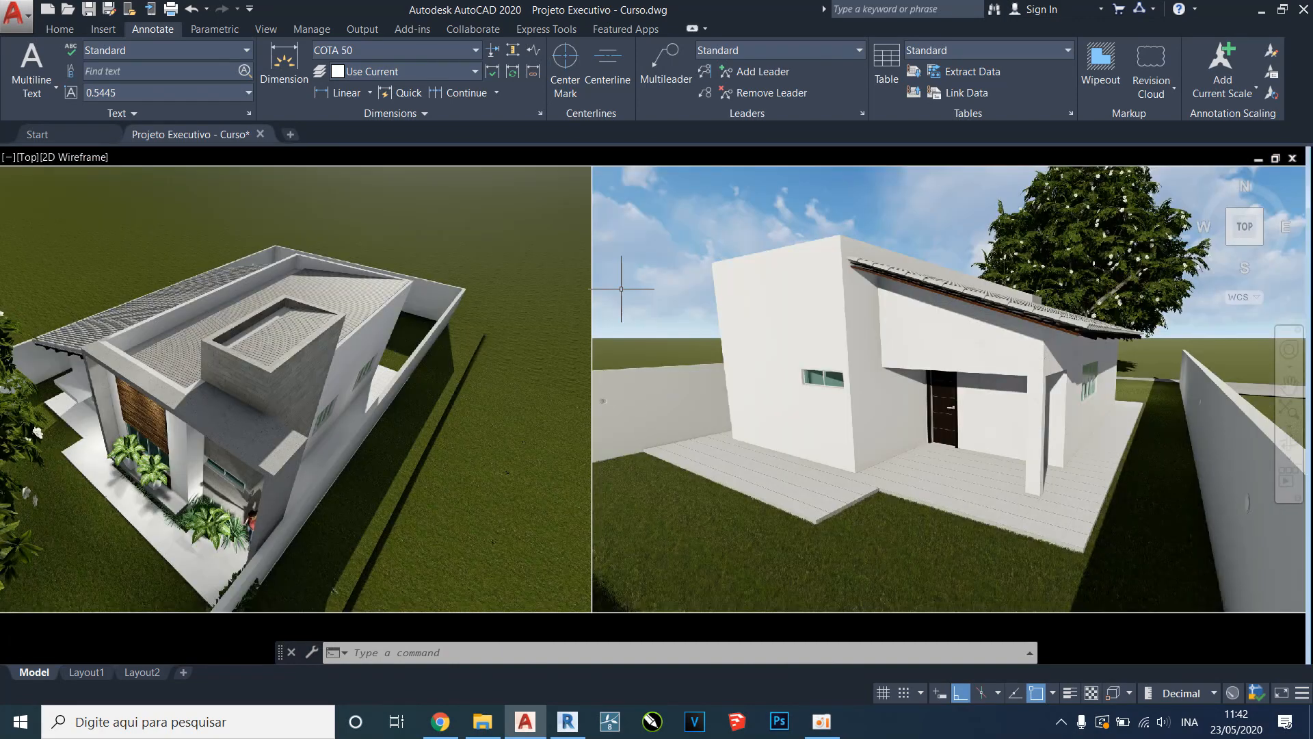
scroll(621, 289, down, 4)
middle_drag(1135, 304, 641, 335)
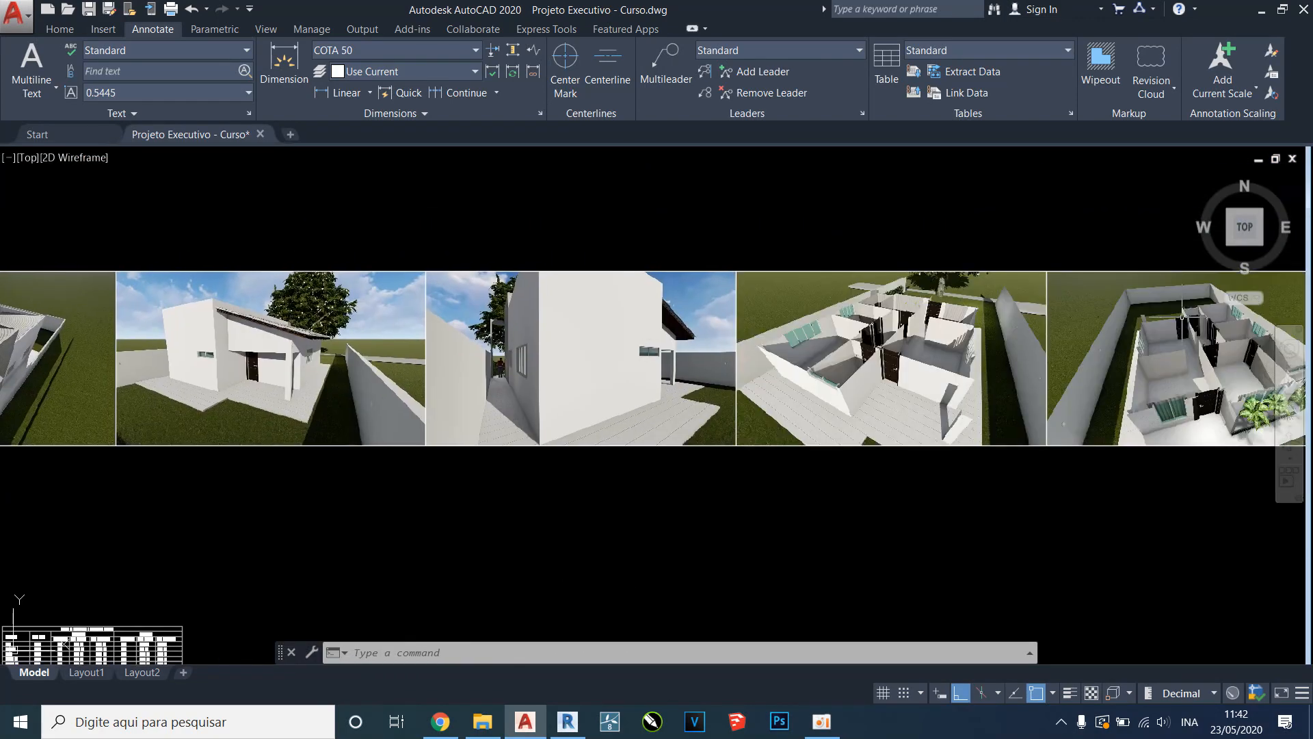
scroll(1128, 306, down, 5)
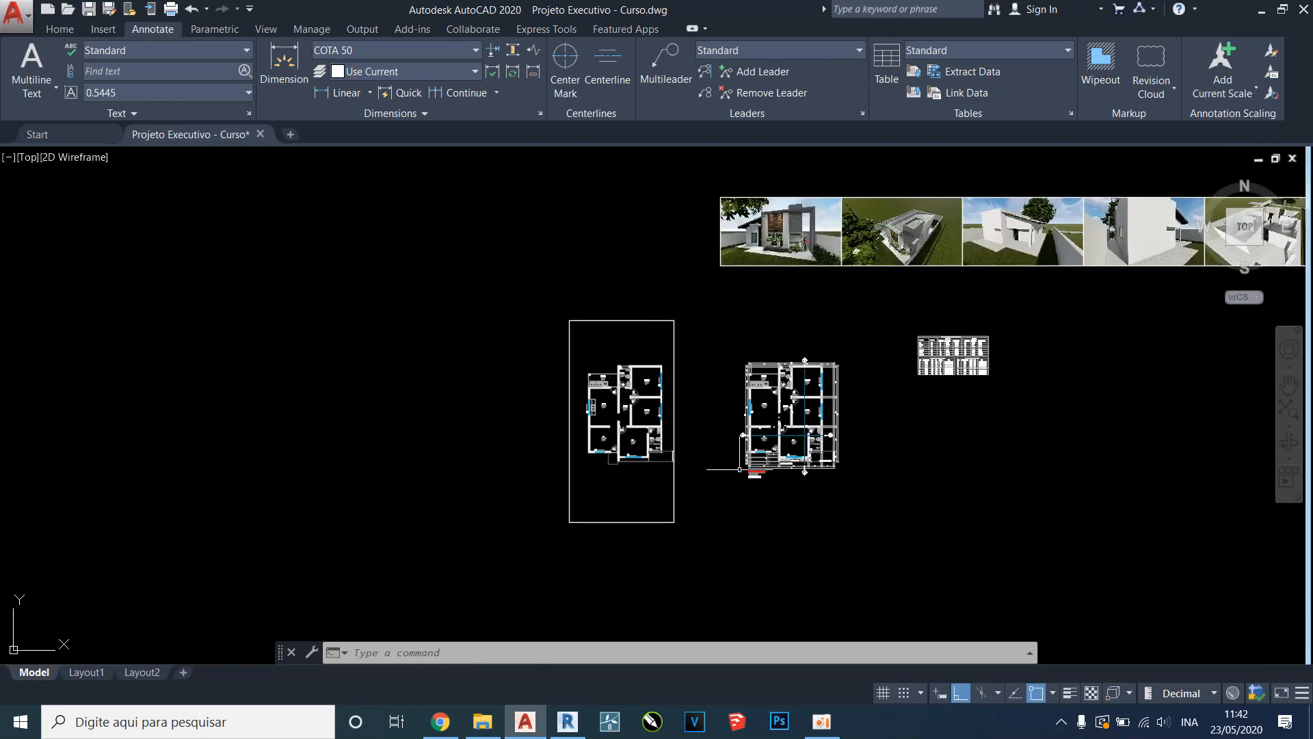
Examine the dimensioned floor plan's rooms, openings and levels, from the suite up to the laundry and B.W.C. 02
scroll(882, 411, up, 1)
scroll(882, 411, up, 2)
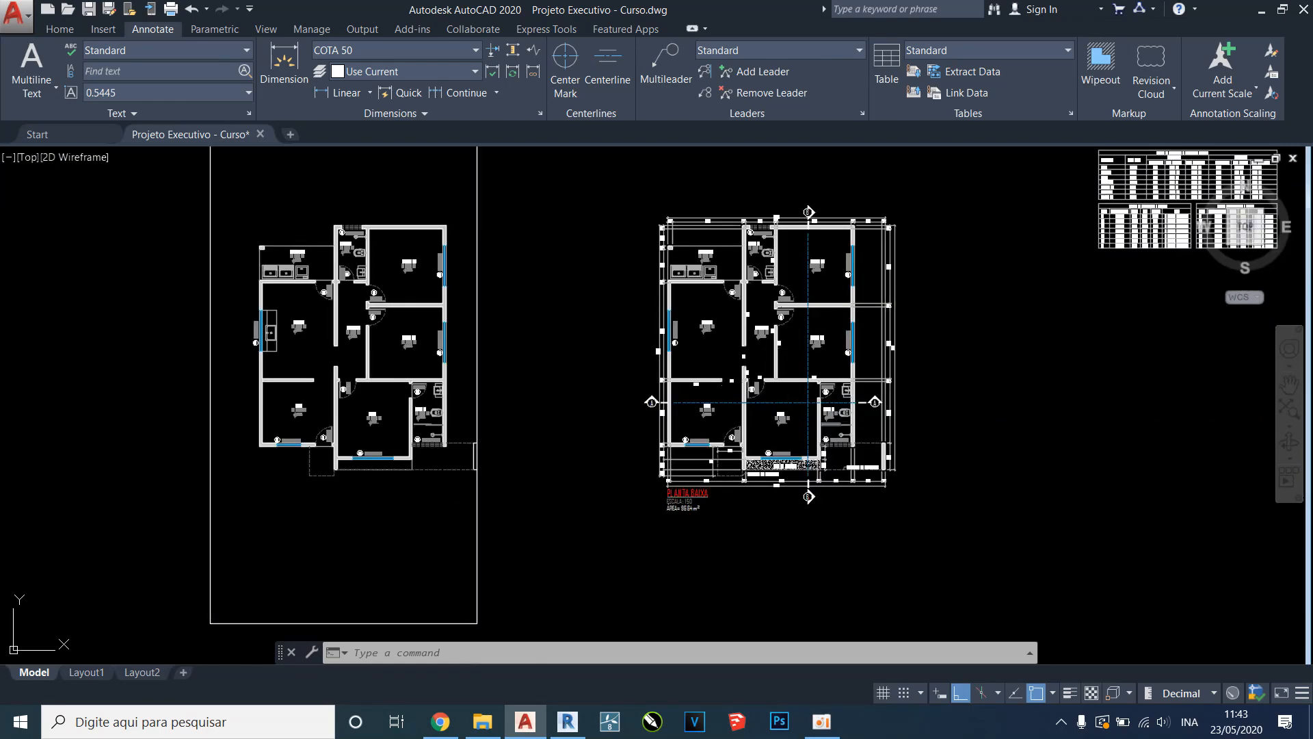
scroll(814, 438, up, 6)
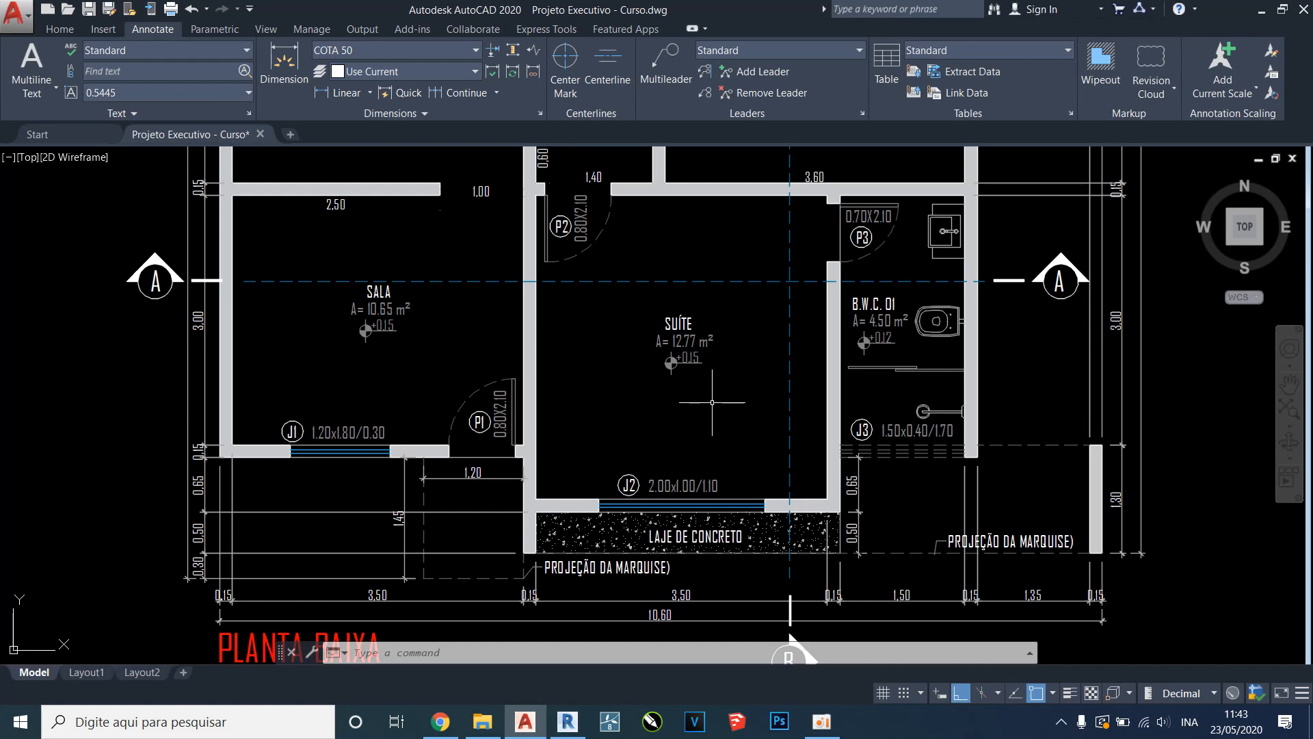
middle_drag(790, 274, 790, 540)
middle_drag(611, 205, 648, 527)
middle_drag(648, 259, 689, 370)
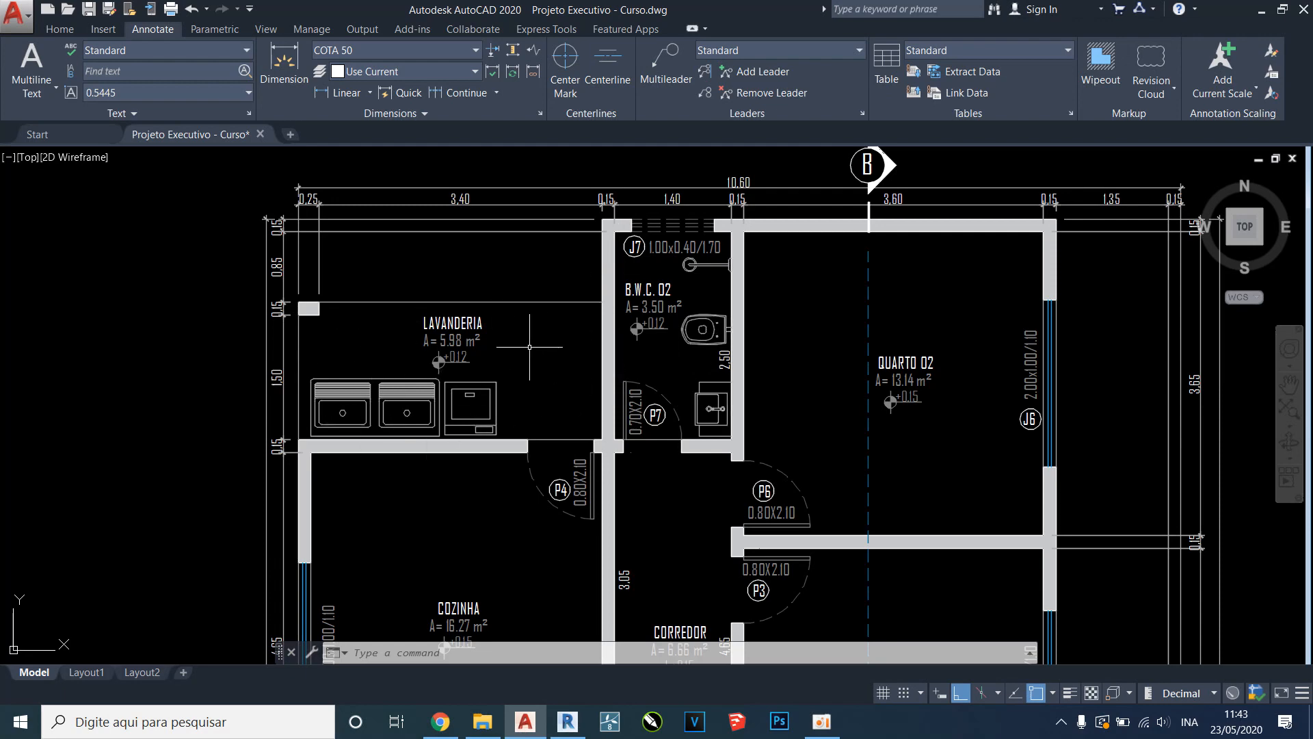
scroll(385, 272, up, 3)
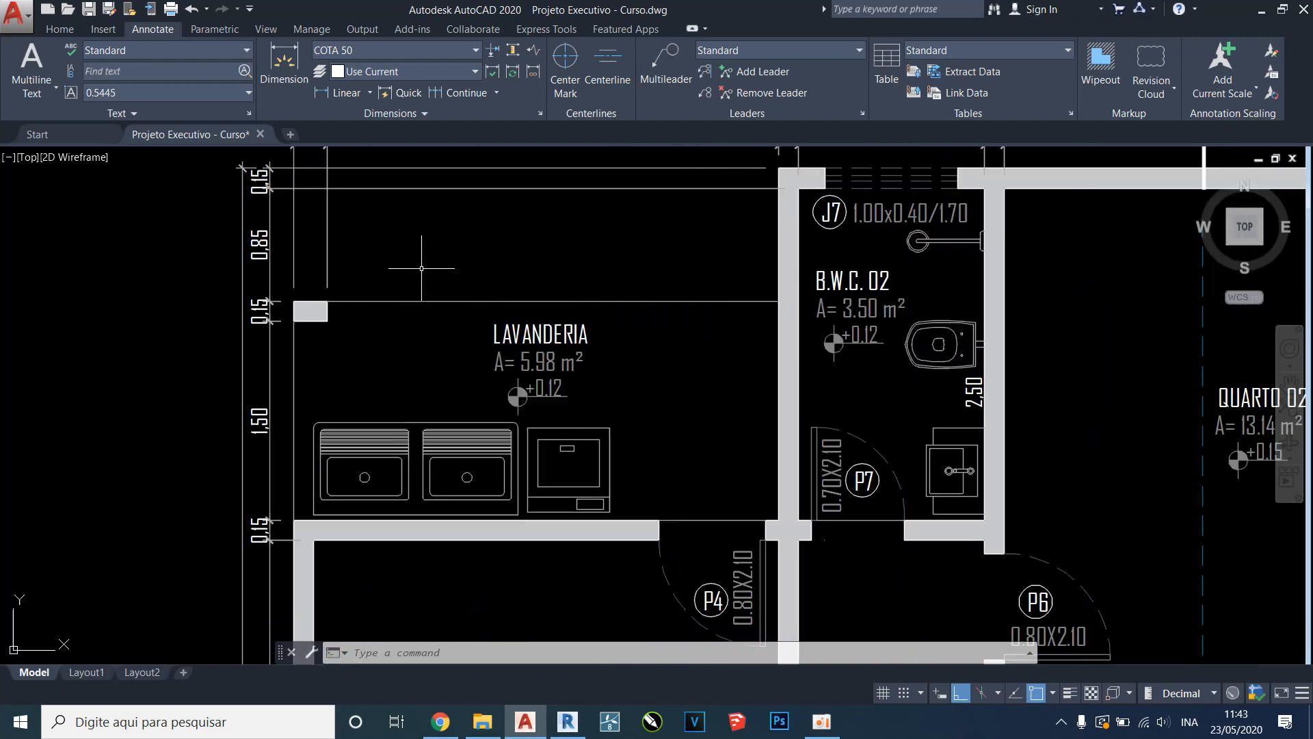
middle_drag(869, 311, 760, 224)
middle_drag(797, 276, 774, 303)
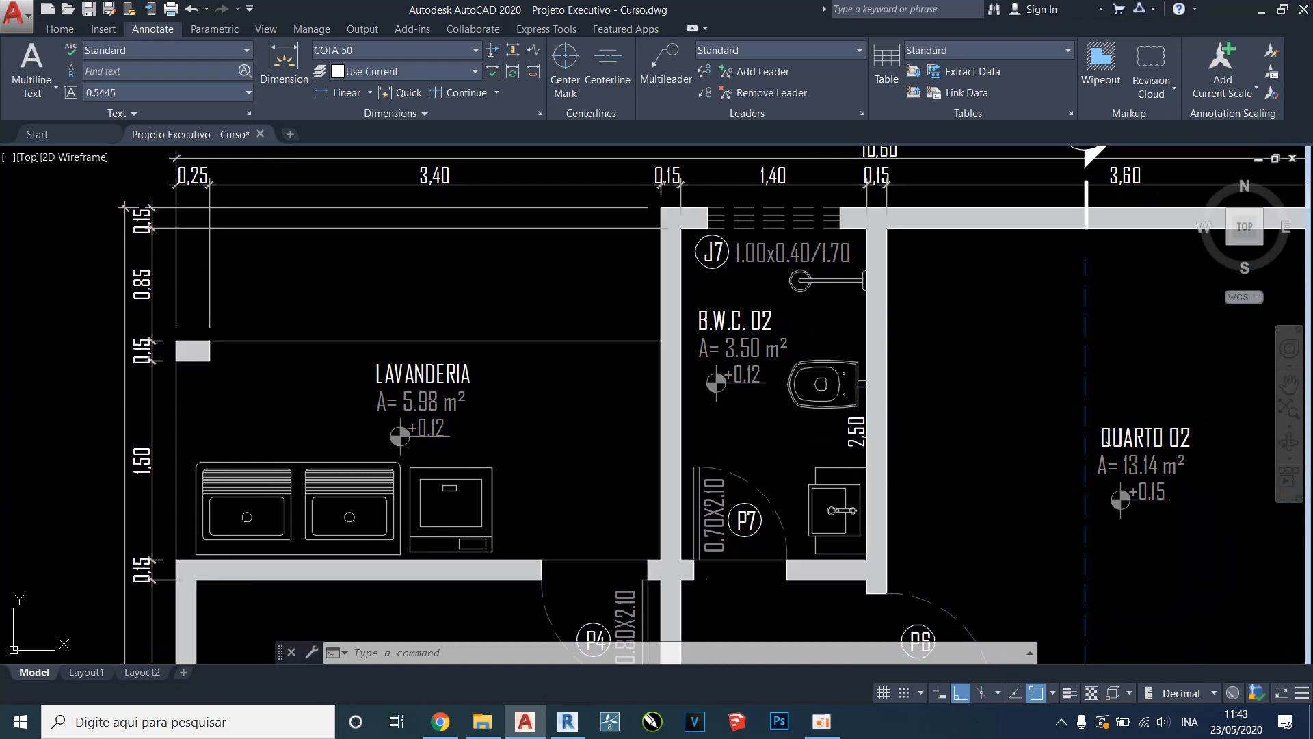
Examine the bathroom fixtures and windows on the floor plan and the paths of section lines A and B
scroll(773, 218, down, 3)
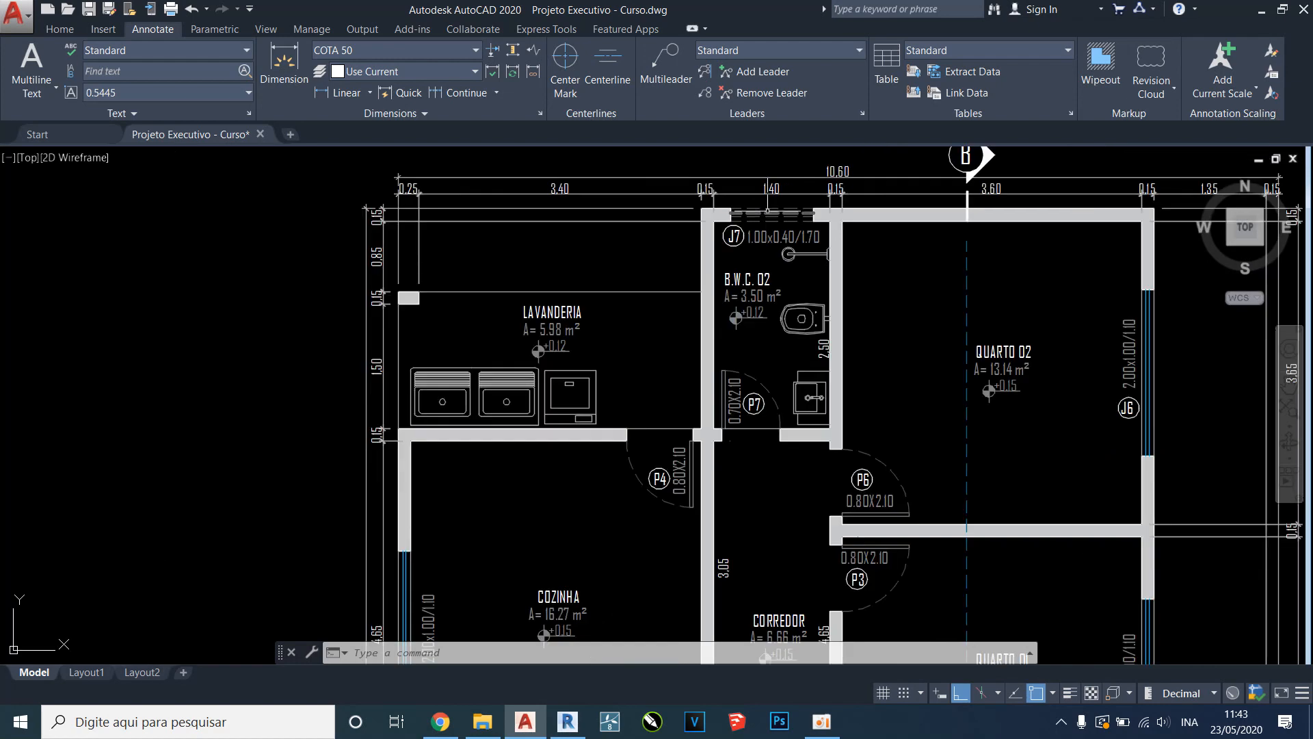
scroll(764, 226, down, 3)
scroll(763, 226, down, 2)
scroll(786, 301, up, 8)
middle_drag(809, 351, 810, 357)
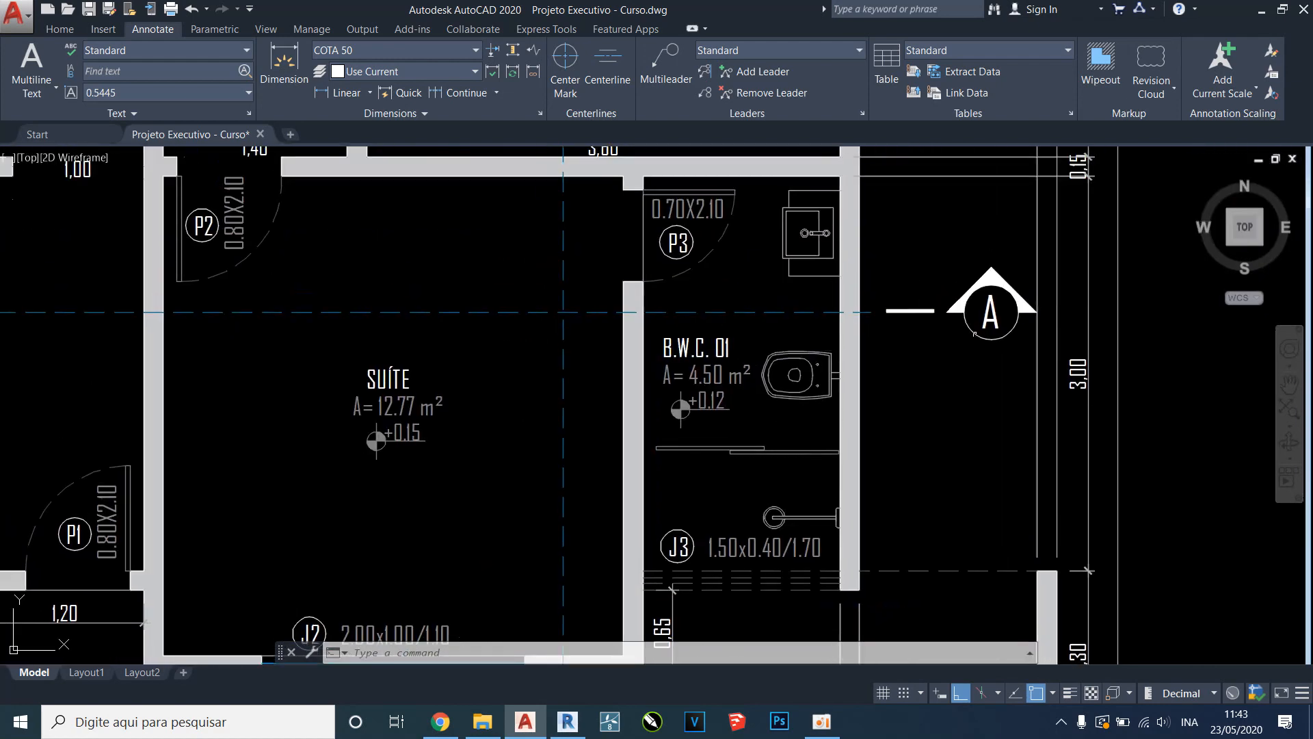
mouse_move(795, 591)
middle_down()
mouse_move(810, 376)
mouse_move(809, 544)
middle_up()
middle_drag(772, 232, 789, 314)
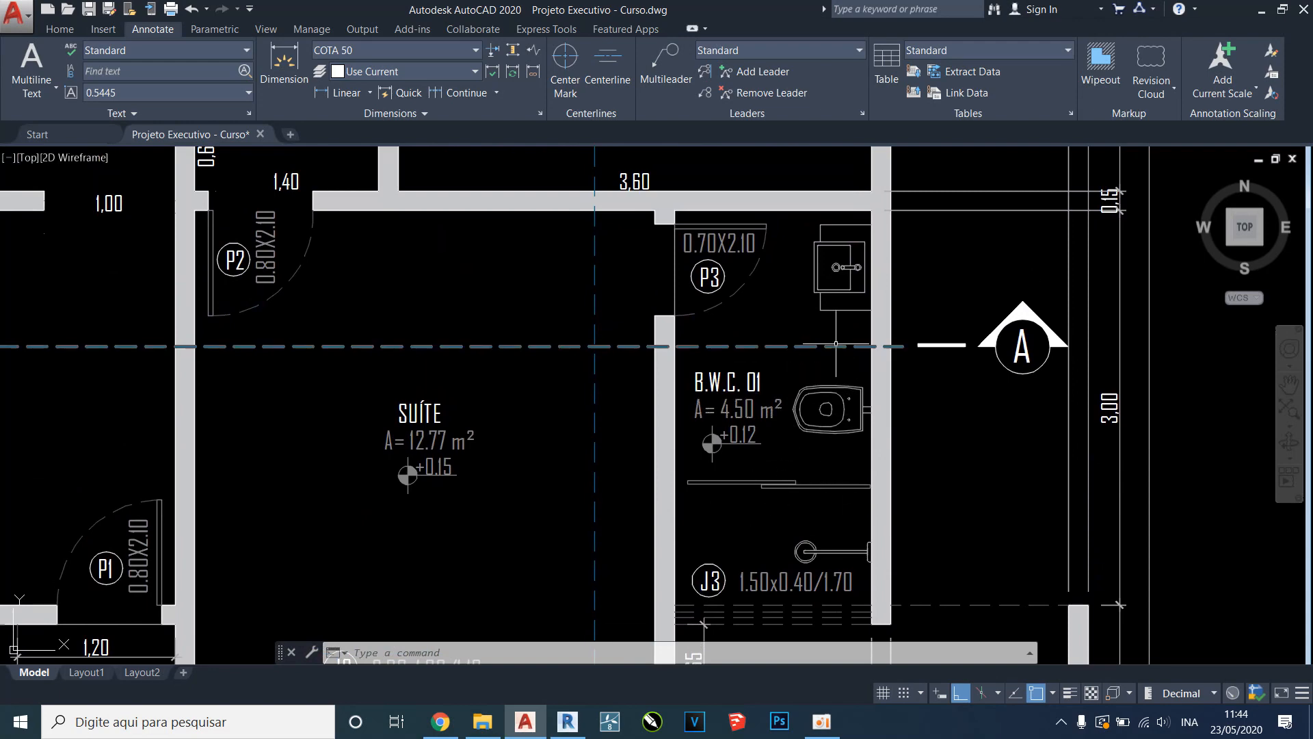
scroll(795, 448, down, 4)
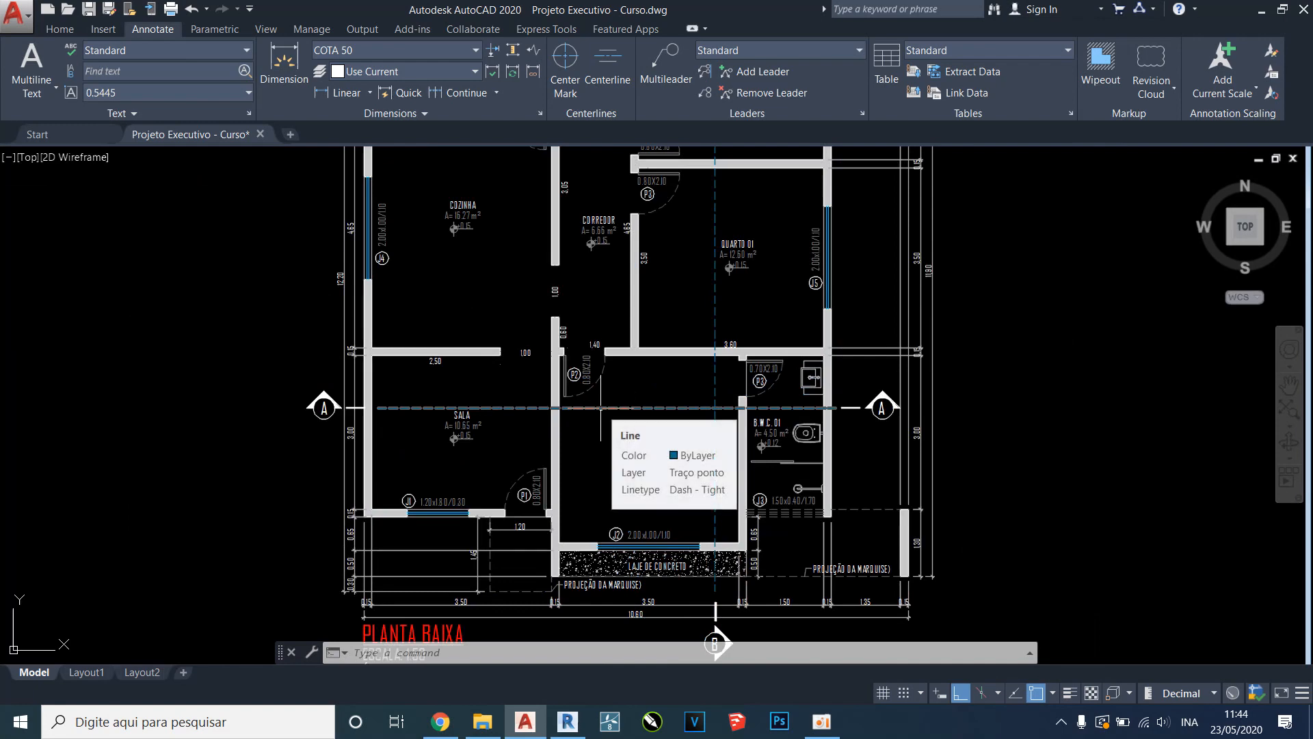
middle_drag(601, 408, 641, 617)
scroll(801, 216, up, 2)
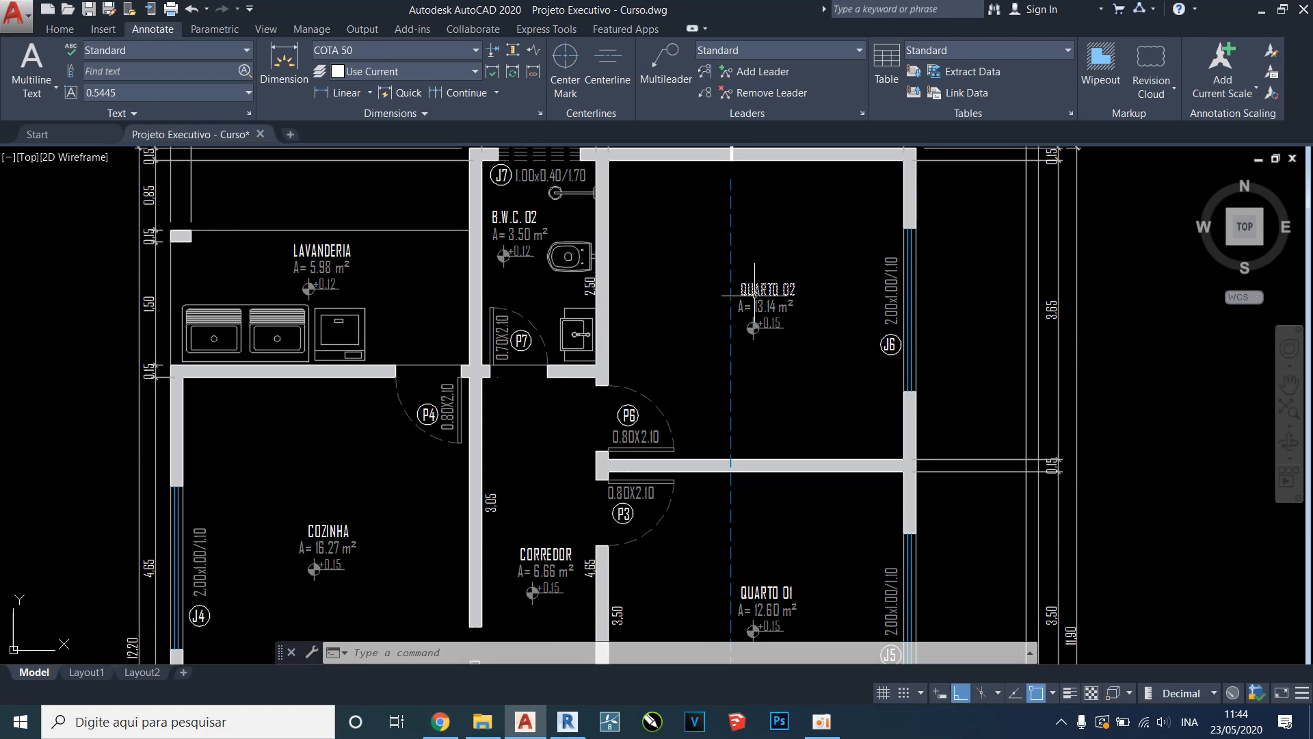
scroll(766, 232, down, 1)
middle_drag(670, 498, 666, 214)
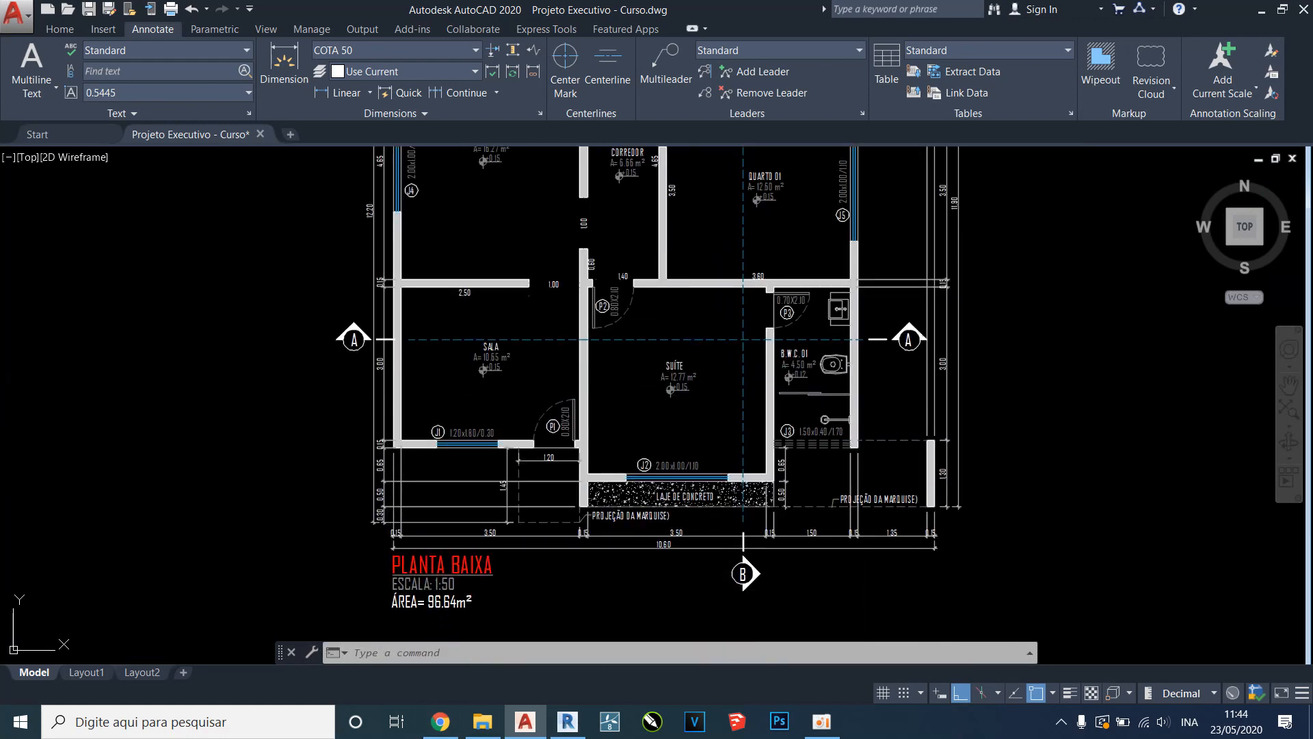
Switch to the Revit 3D view and raise the top of the section box above the house's roof
click(567, 721)
scroll(755, 401, down, 3)
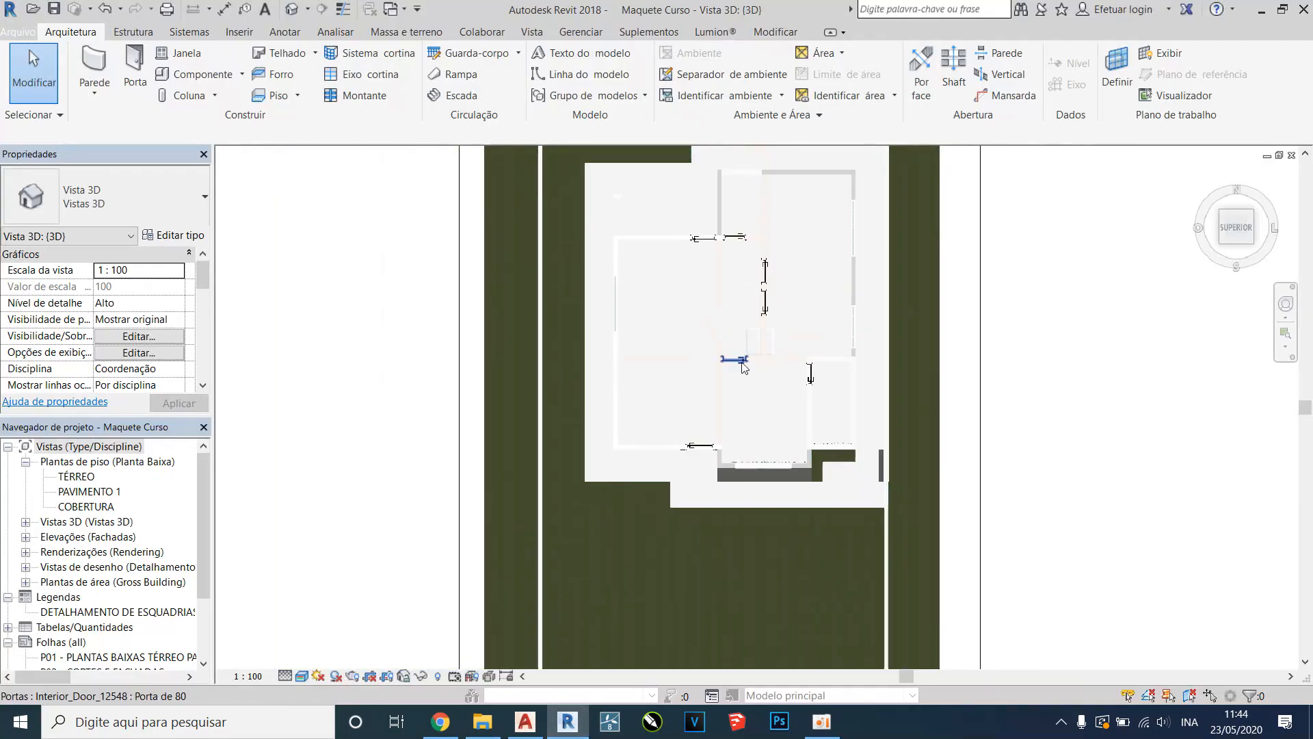
click(532, 31)
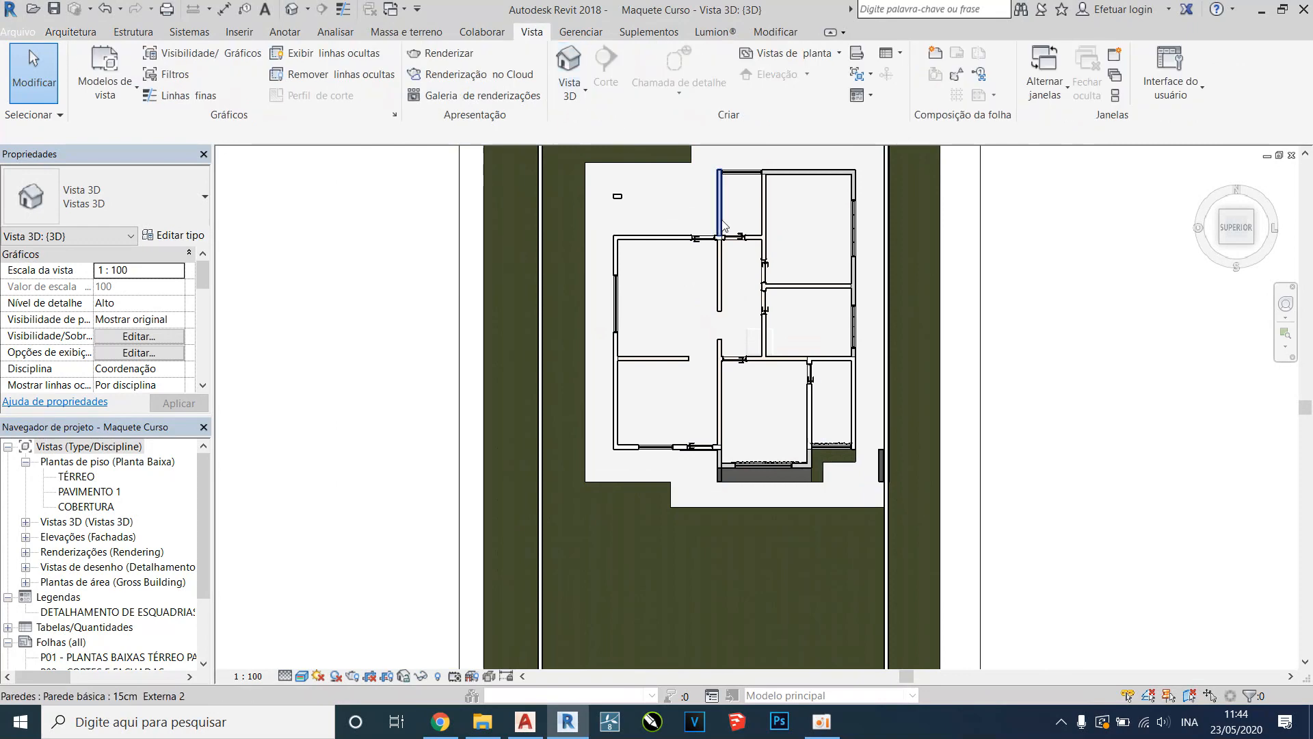
shift+middle_drag(855, 581, 753, 225)
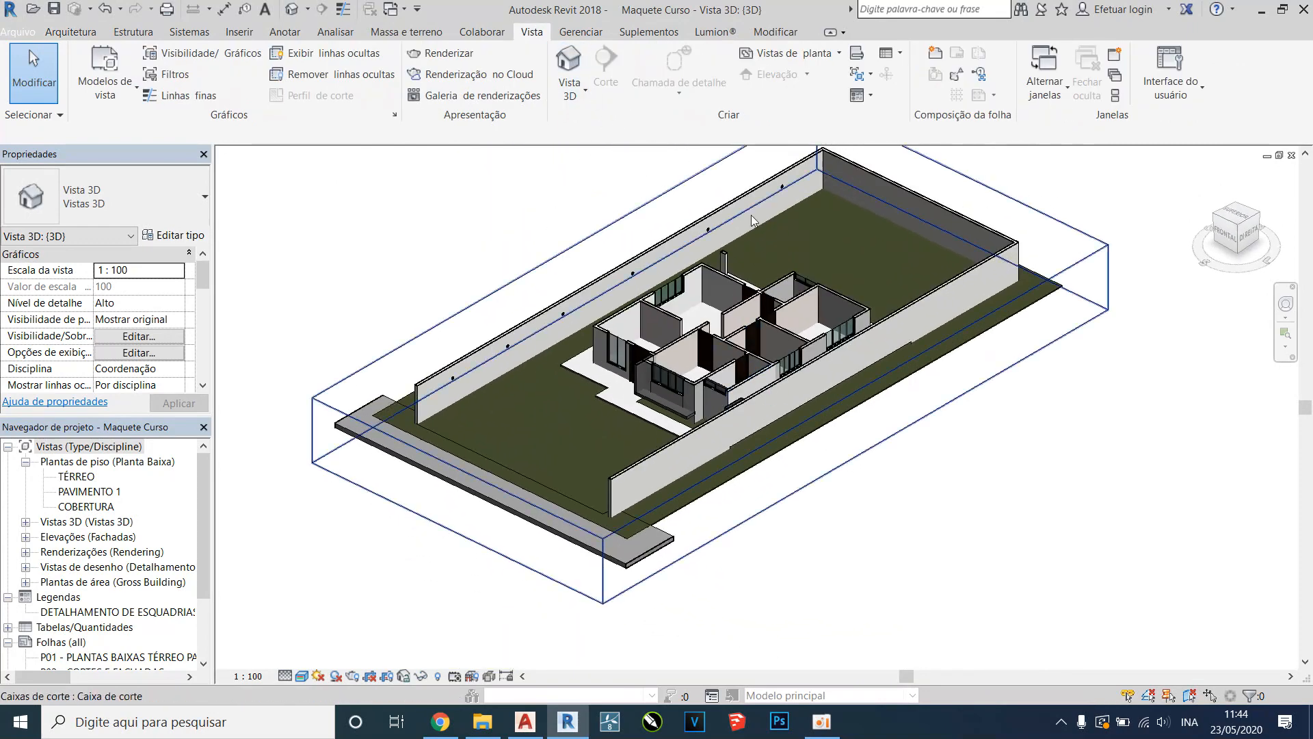
scroll(756, 212, up, 1)
click(606, 215)
drag(704, 334, 706, 220)
Examine the house's tiled and fibre-cement roofs, parapets and facades in the 3D model from several angles
scroll(720, 242, up, 1)
shift+middle_drag(547, 301, 950, 229)
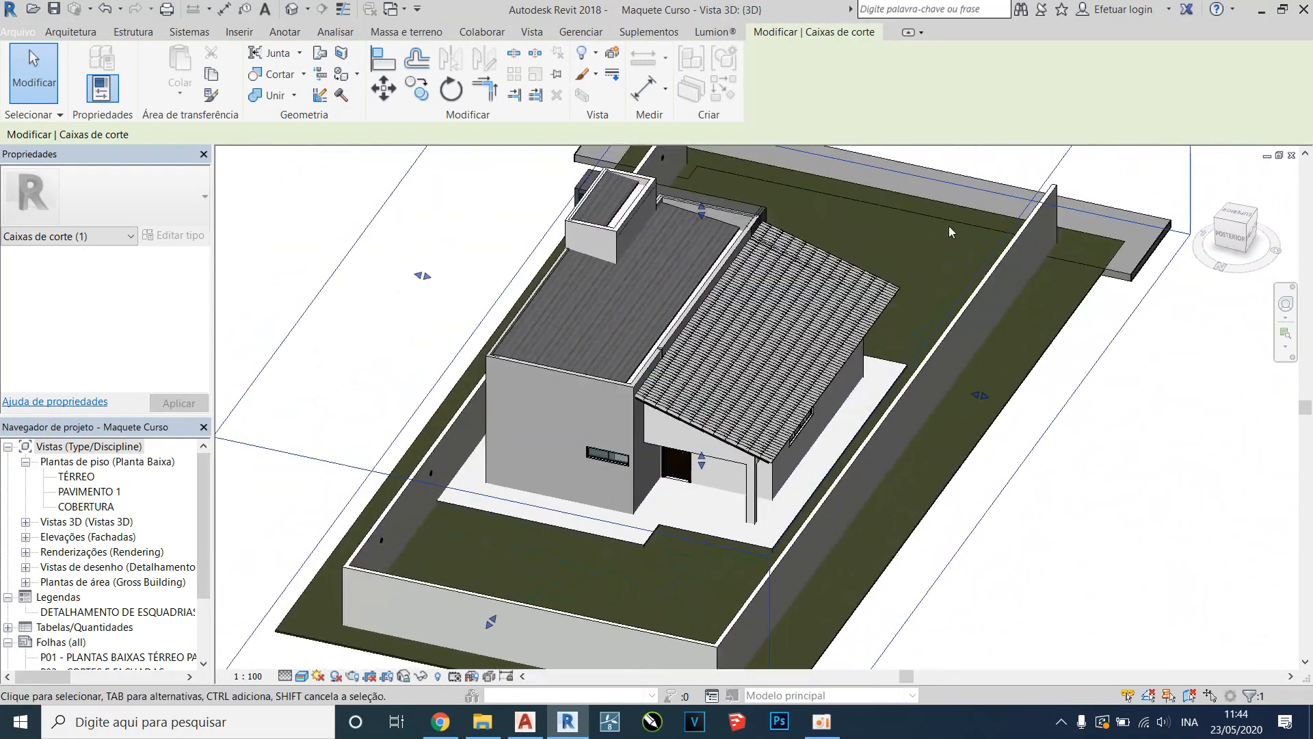
scroll(556, 376, up, 2)
scroll(640, 399, down, 1)
shift+middle_drag(639, 399, 673, 361)
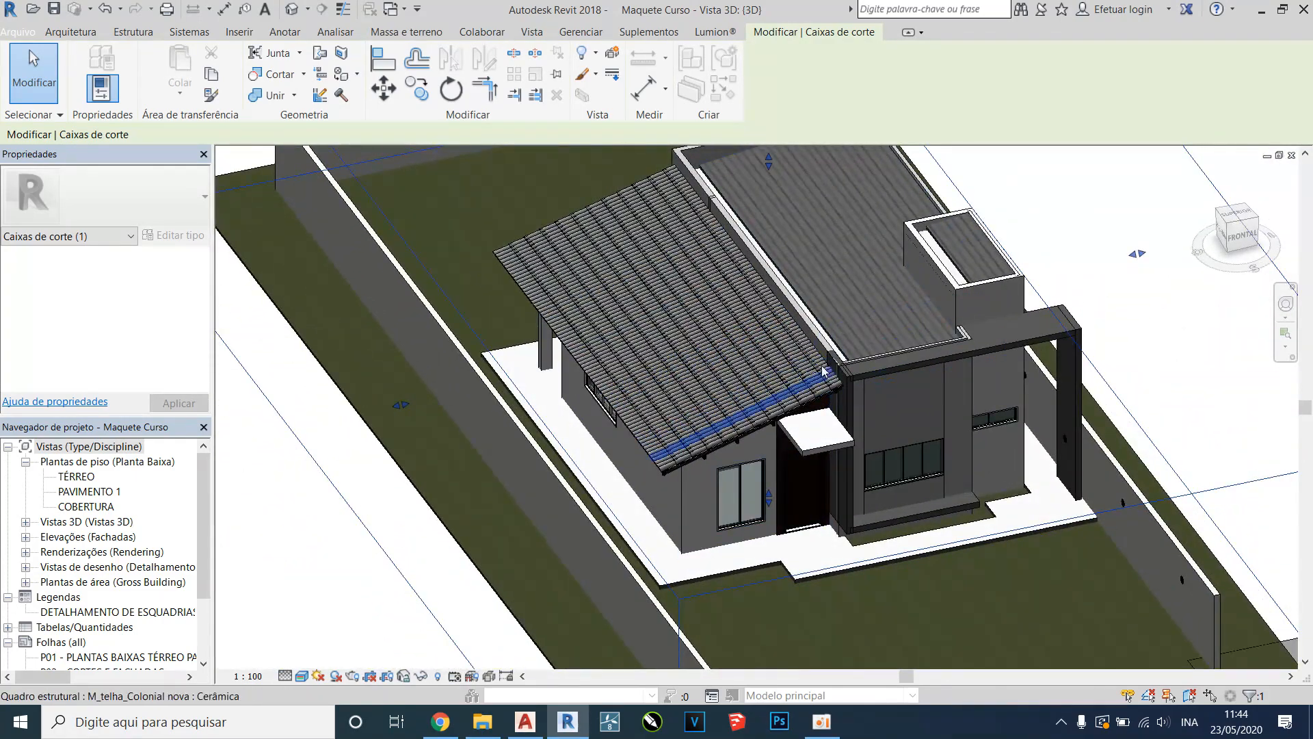
scroll(821, 389, up, 2)
shift+middle_drag(821, 390, 871, 276)
scroll(831, 442, up, 1)
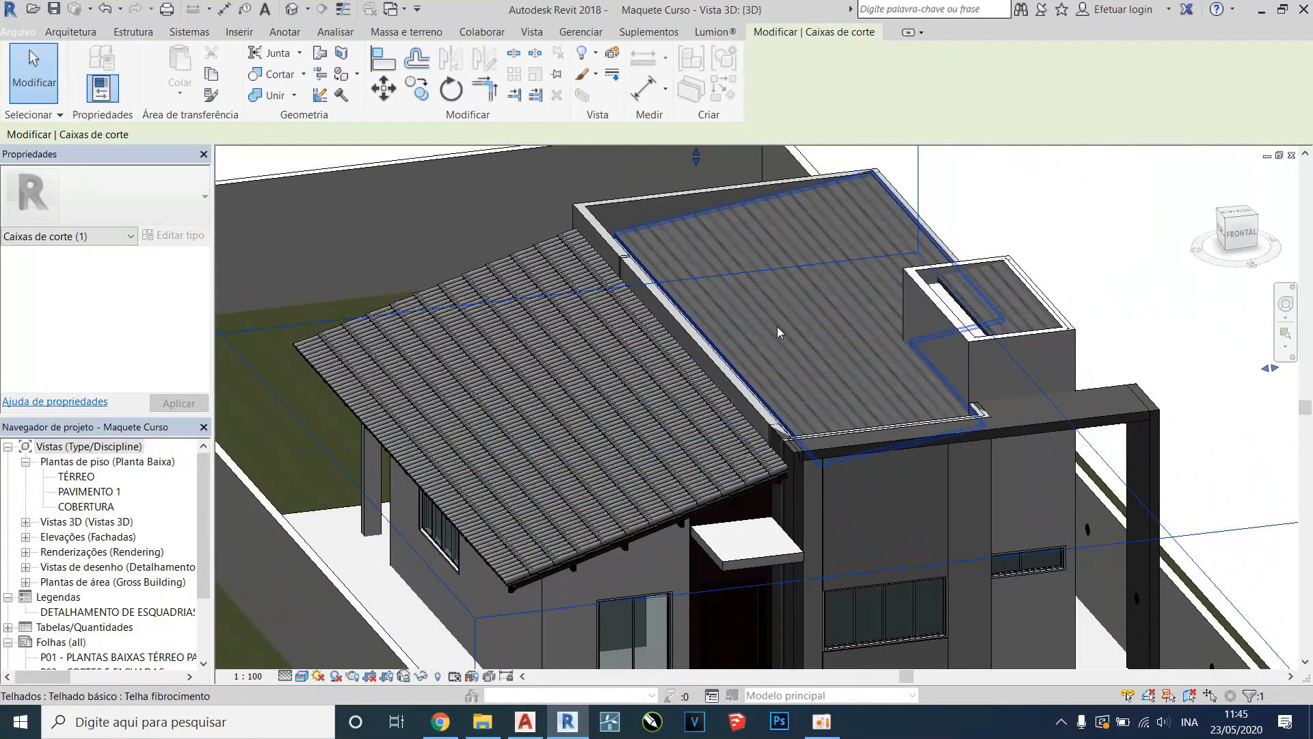
shift+middle_drag(718, 450, 766, 246)
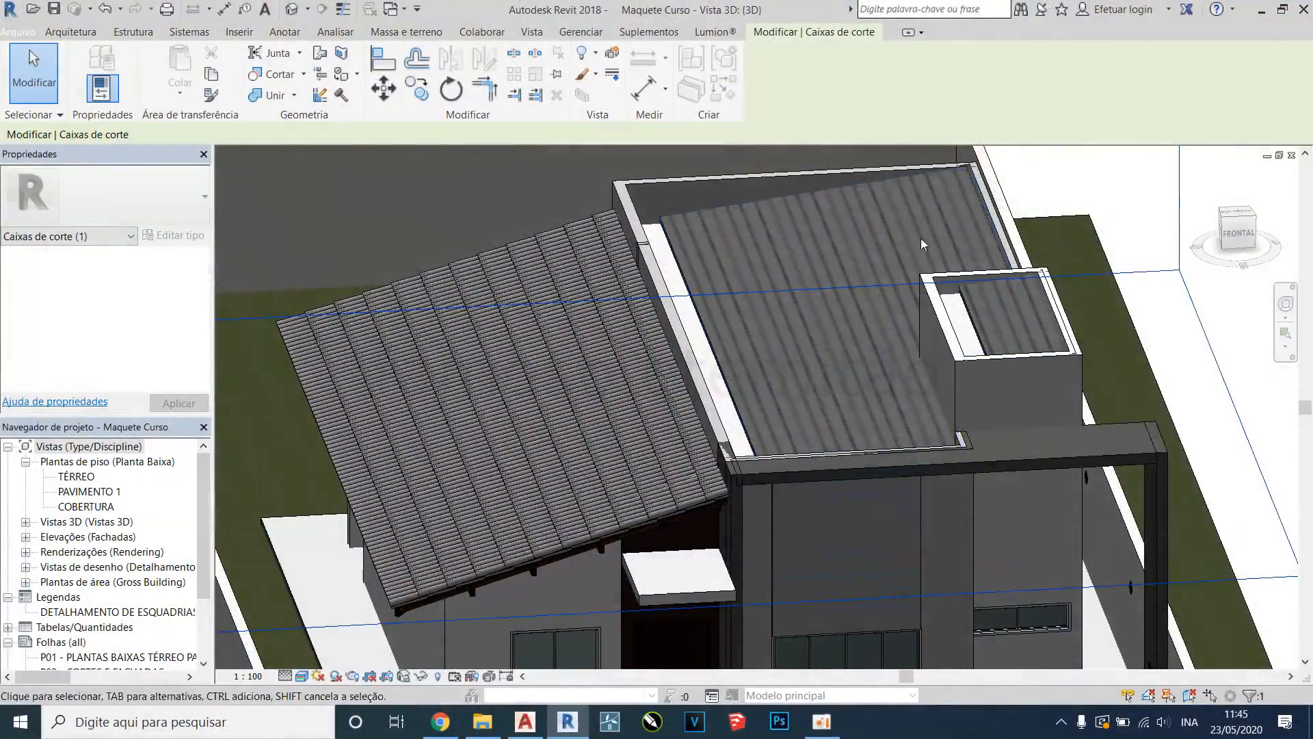
shift+middle_drag(920, 238, 856, 261)
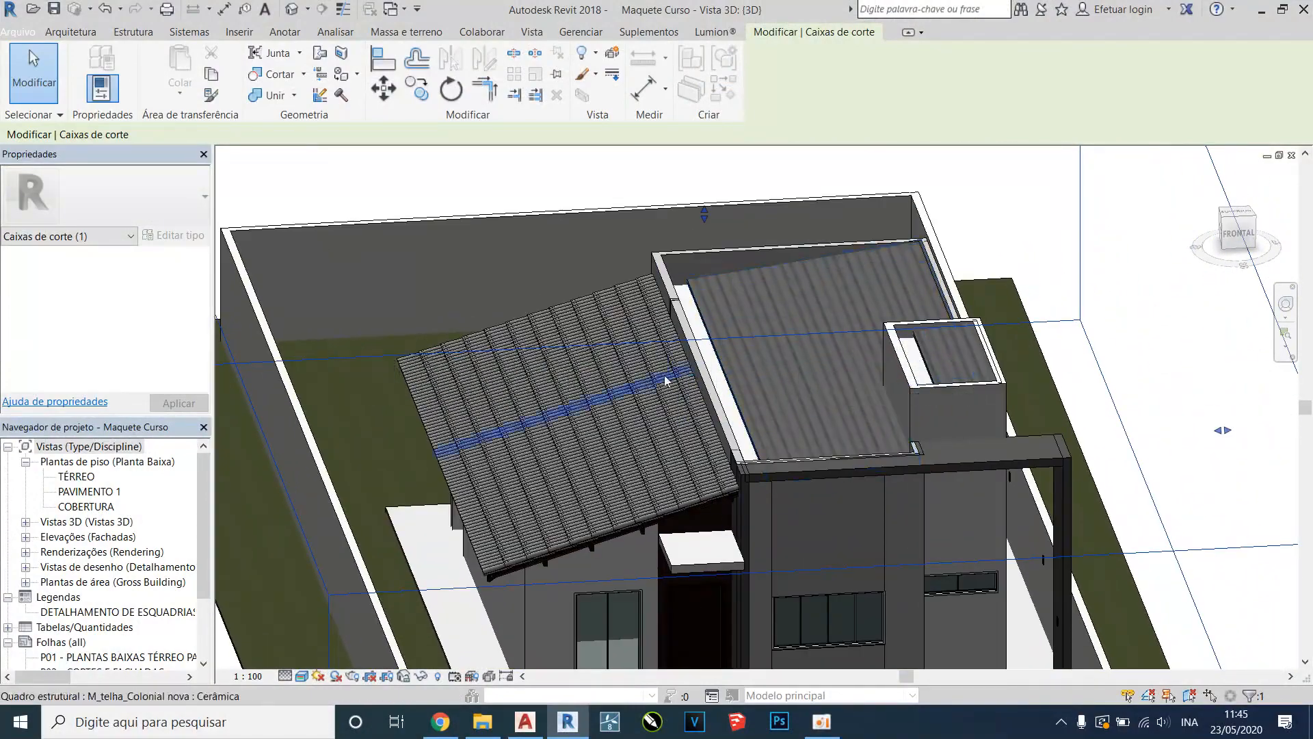
middle_drag(602, 409, 670, 235)
shift+middle_drag(717, 348, 675, 290)
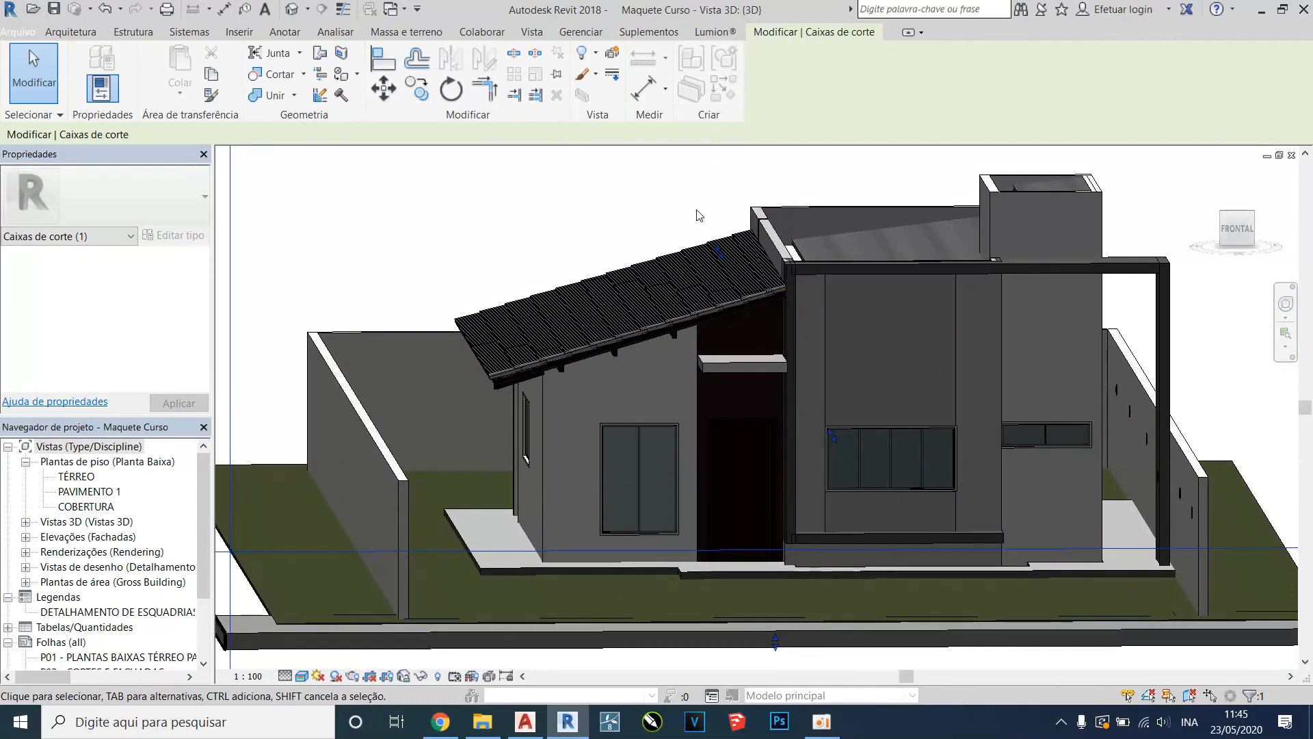
shift+middle_drag(794, 308, 814, 320)
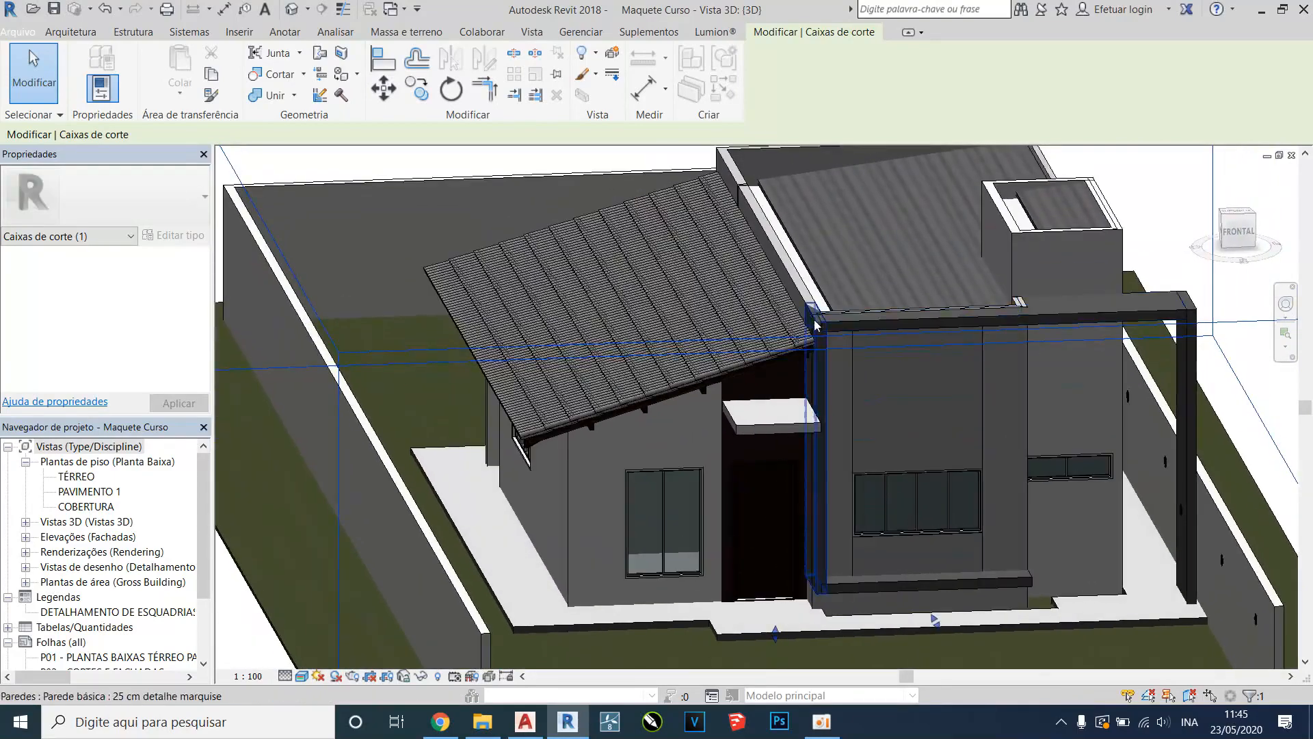
Lower the top of the section box to cut the house horizontally through its walls, exposing the rooms
scroll(811, 318, down, 2)
shift+middle_drag(940, 311, 802, 208)
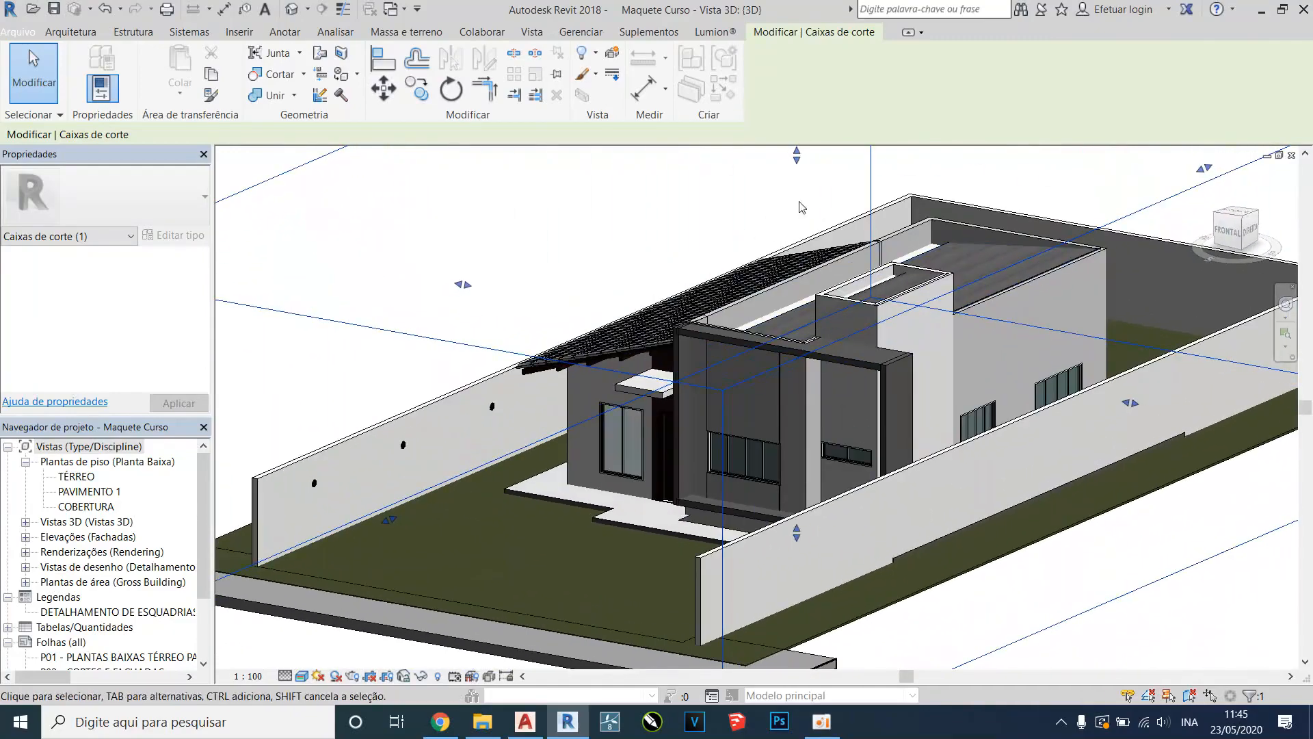
drag(797, 156, 800, 371)
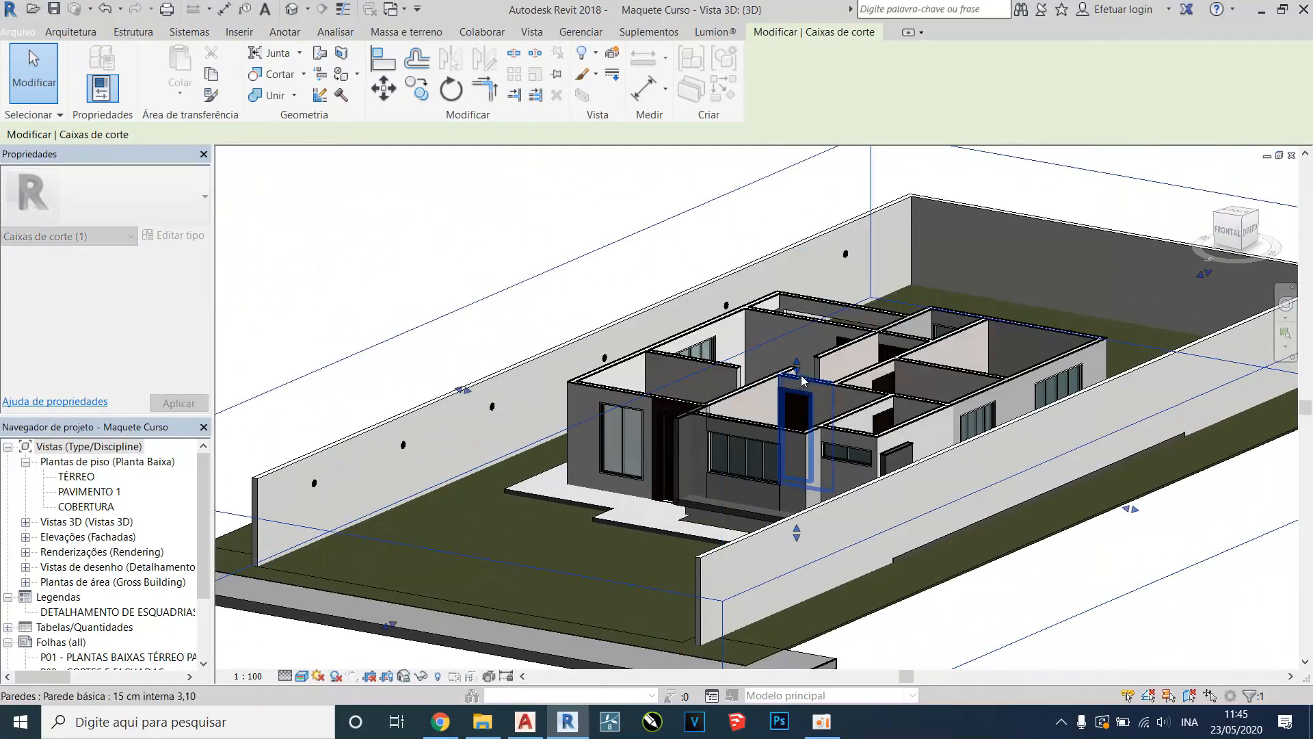
Examine the room layout and interior walls of the horizontally cut house from angled and top views
shift+middle_drag(800, 375, 674, 508)
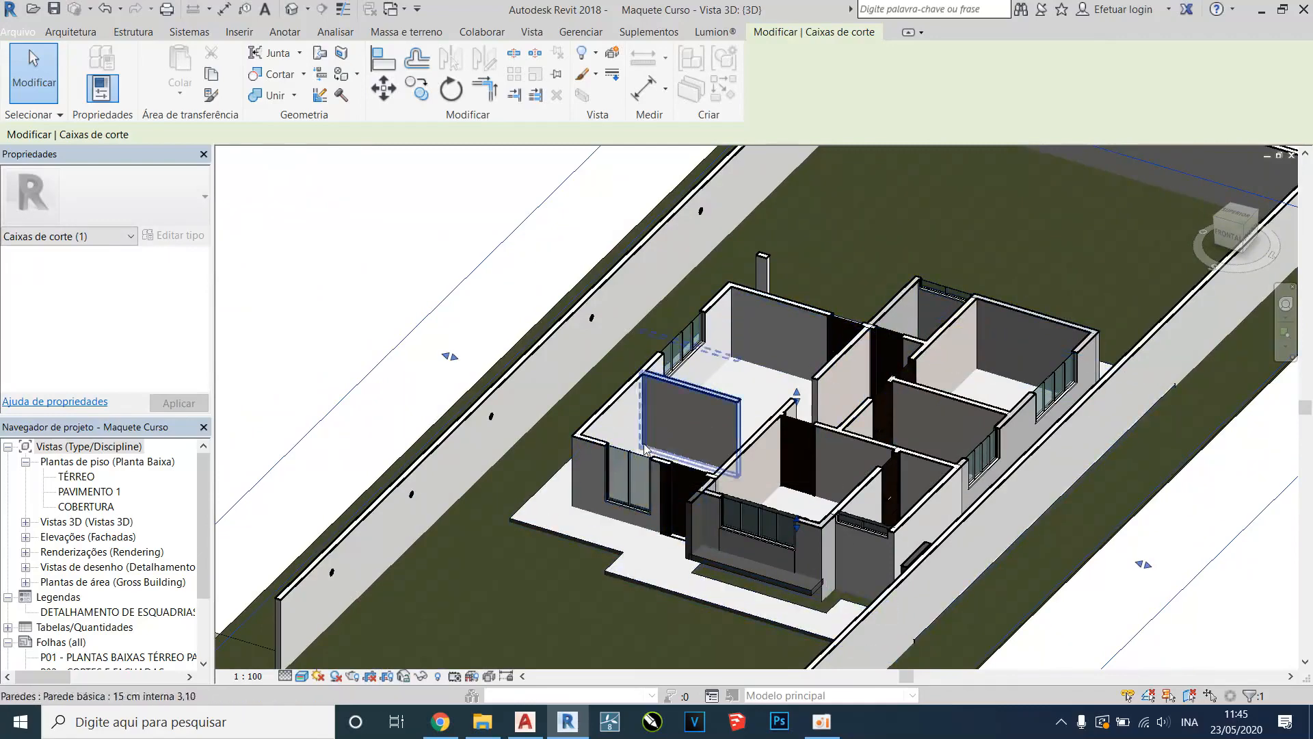
click(1236, 216)
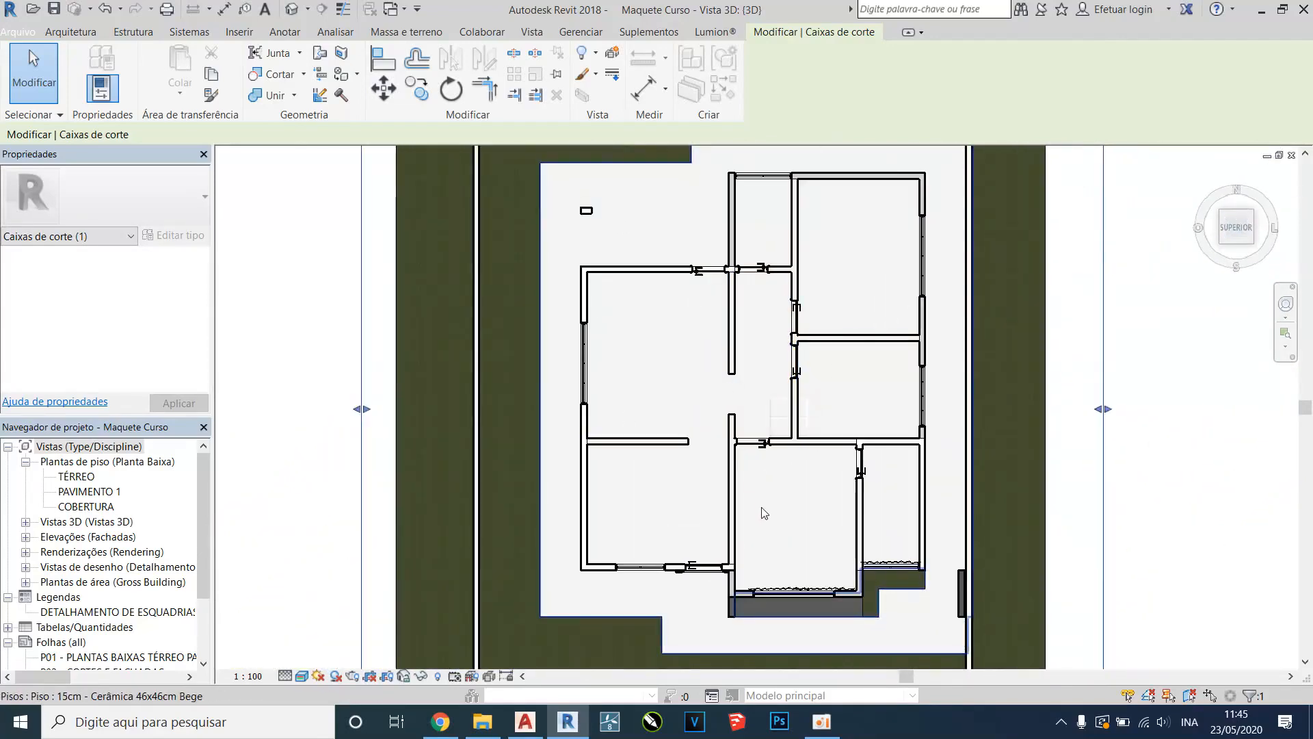
shift+middle_drag(589, 209, 718, 160)
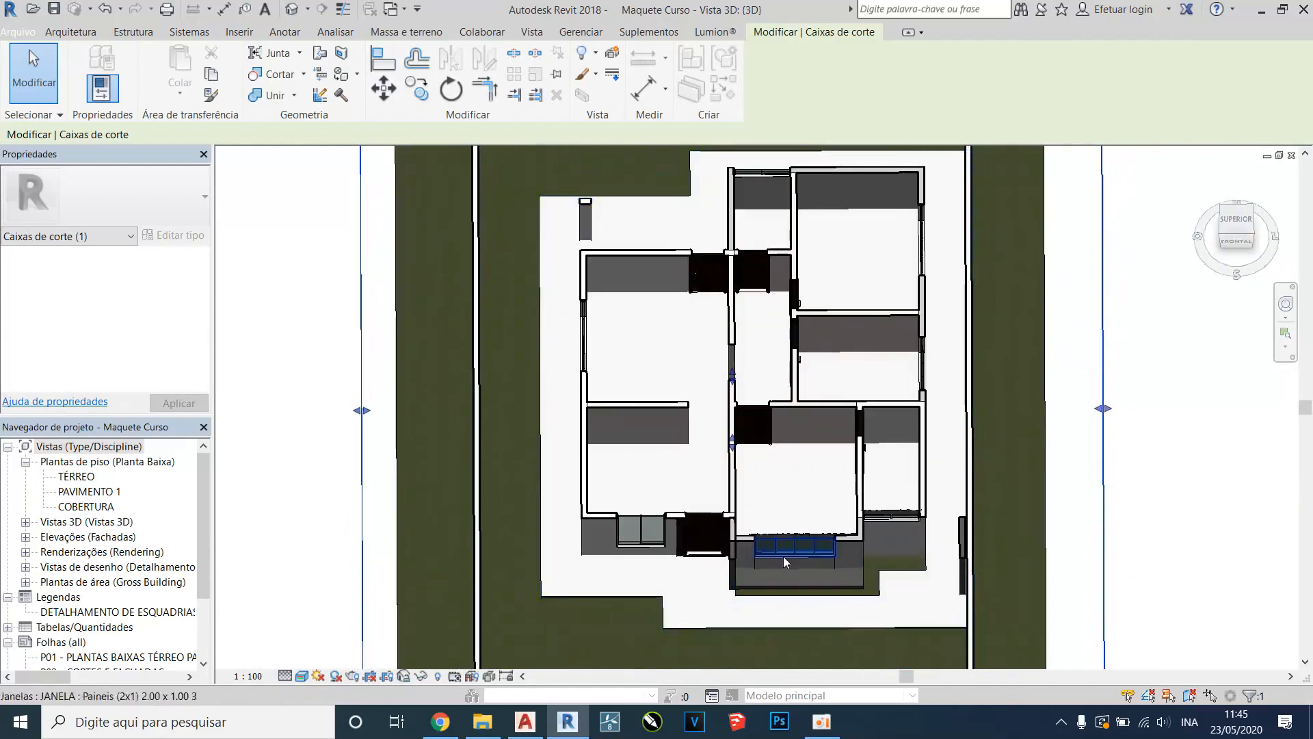
shift+middle_drag(835, 596, 700, 461)
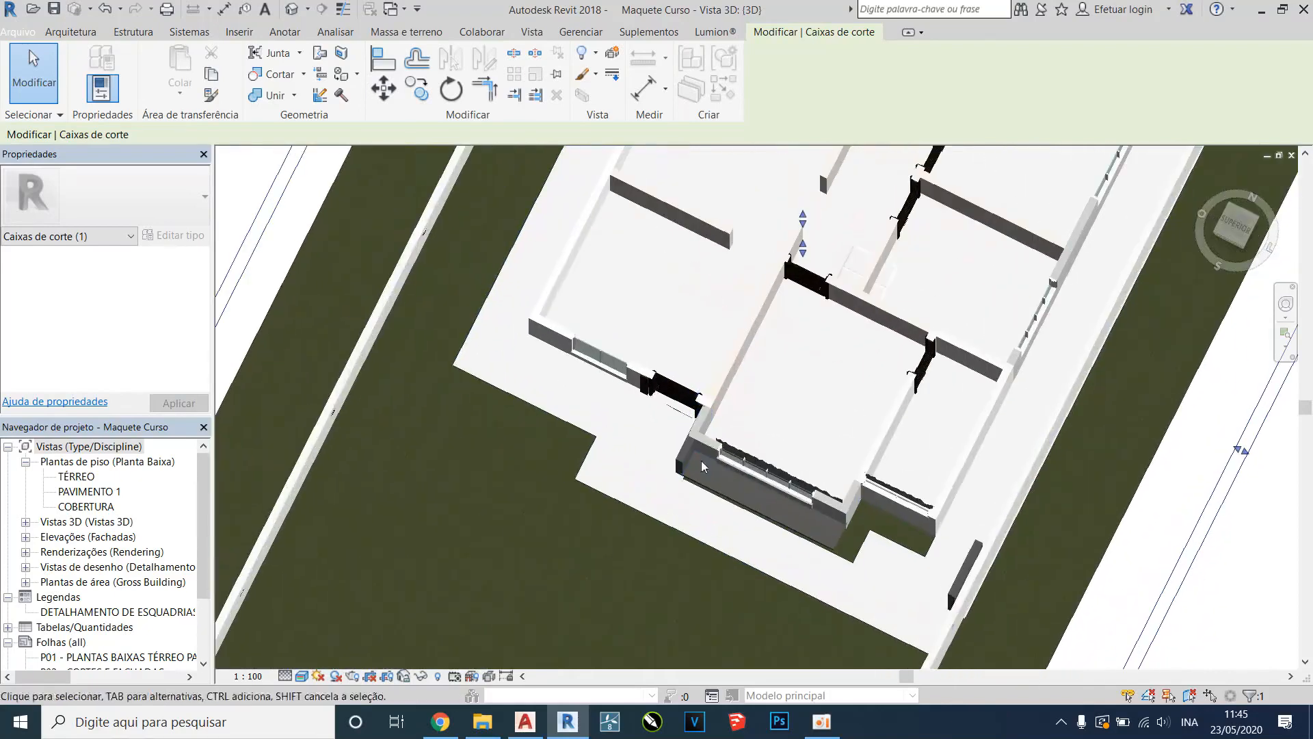
click(1239, 227)
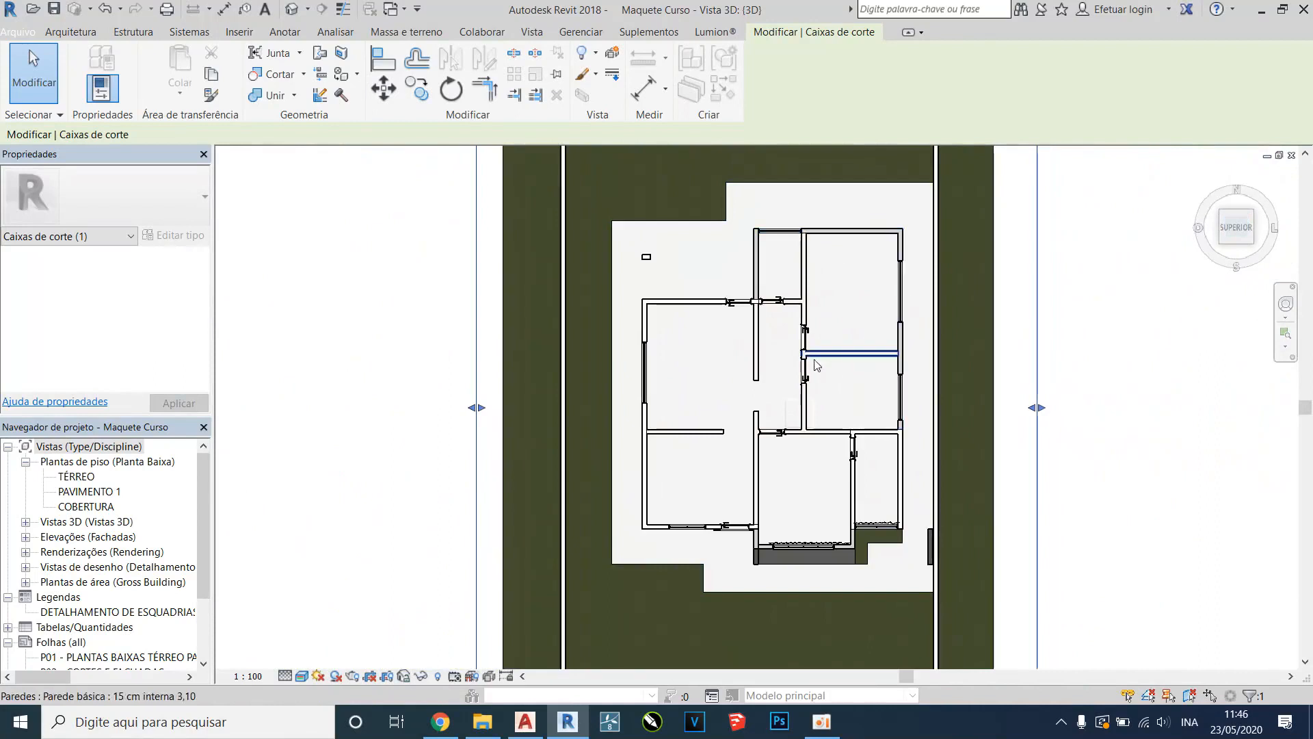
Examine the front facade's windows, projecting side wall and slab up close, and compare them with the top view of the cut model
middle_drag(833, 553, 833, 501)
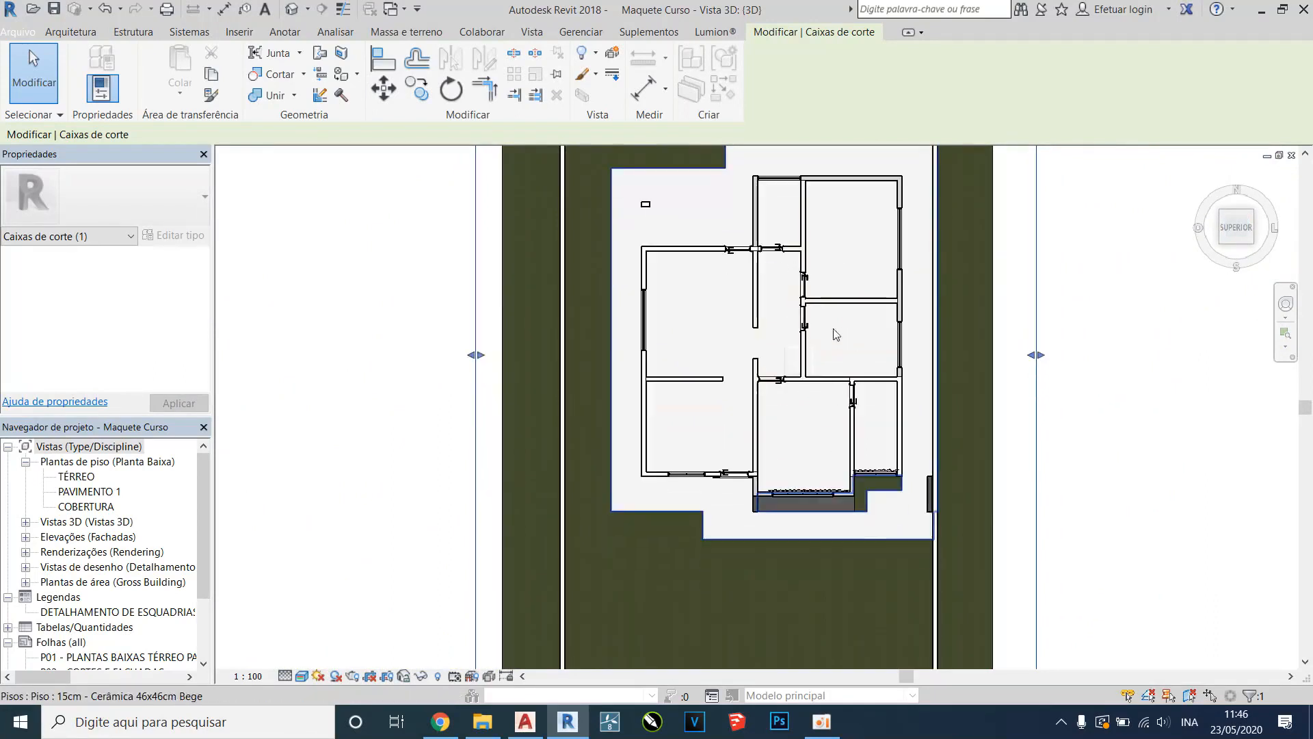
scroll(821, 321, up, 1)
scroll(824, 543, up, 2)
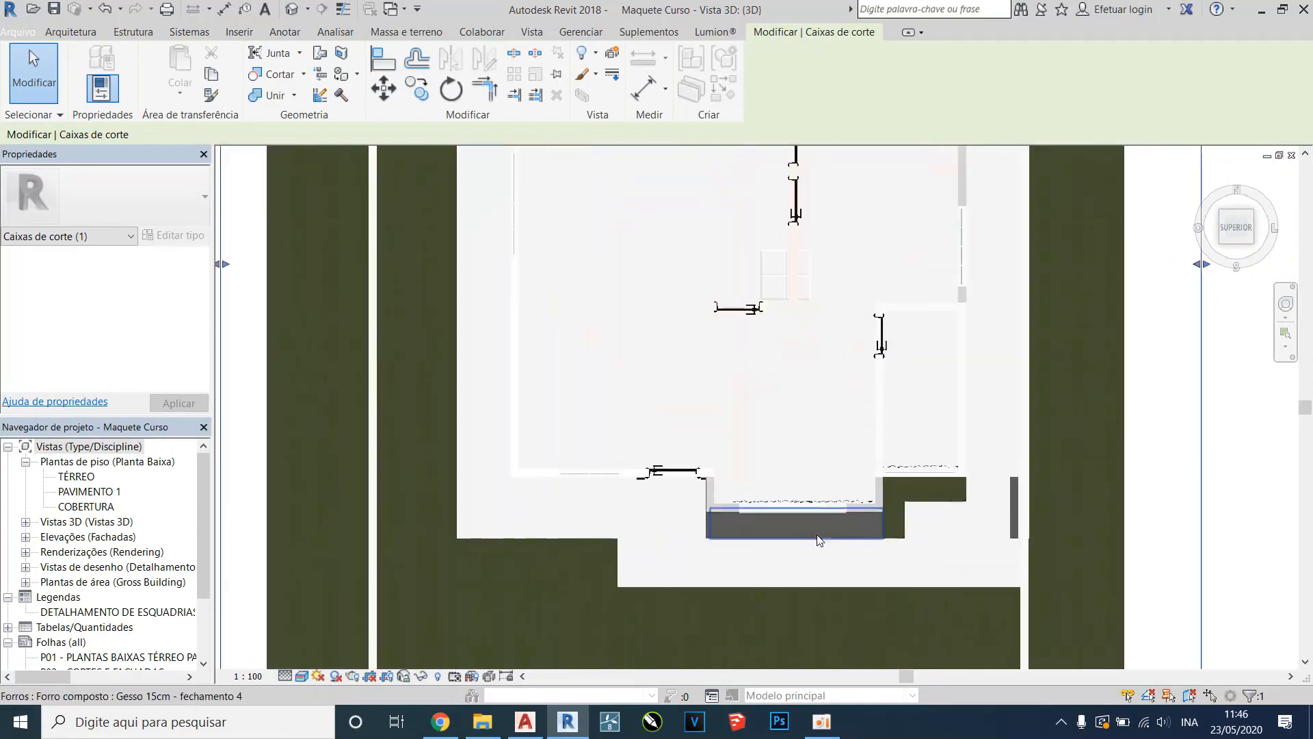
shift+middle_drag(846, 522, 767, 452)
scroll(511, 324, up, 2)
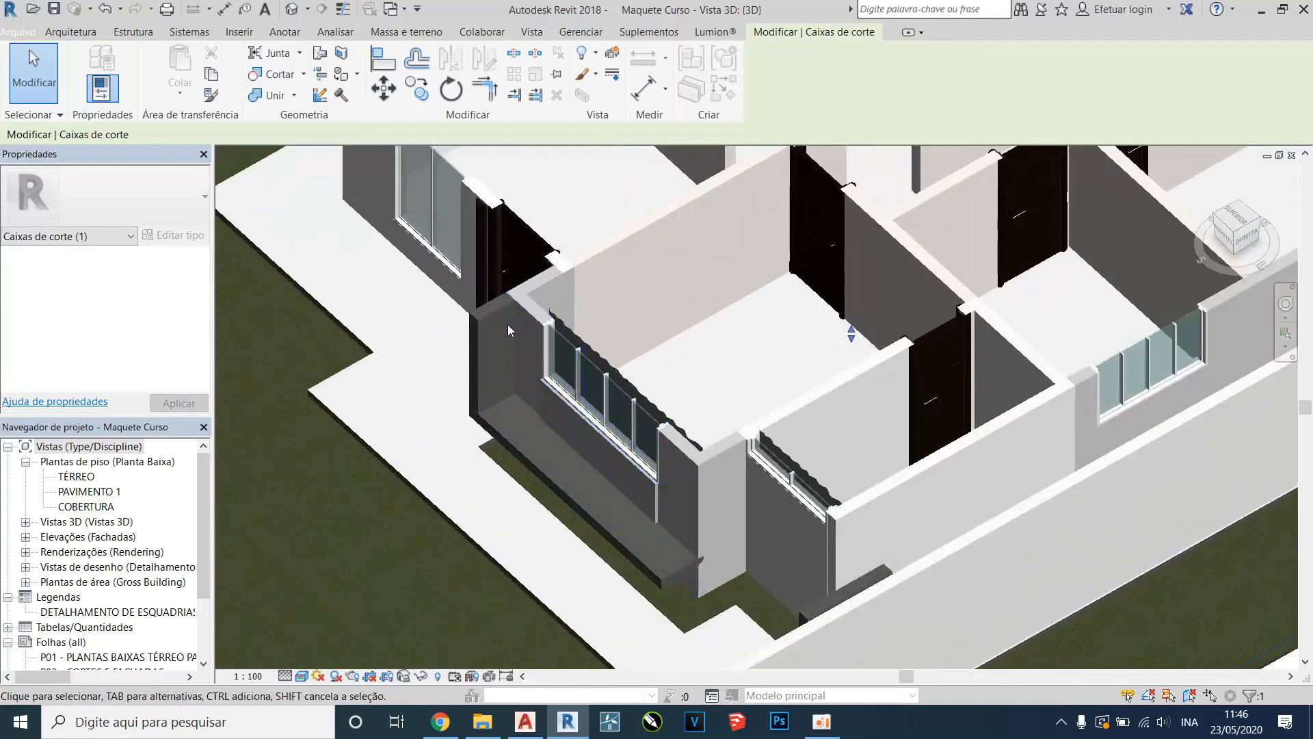
scroll(511, 305, up, 2)
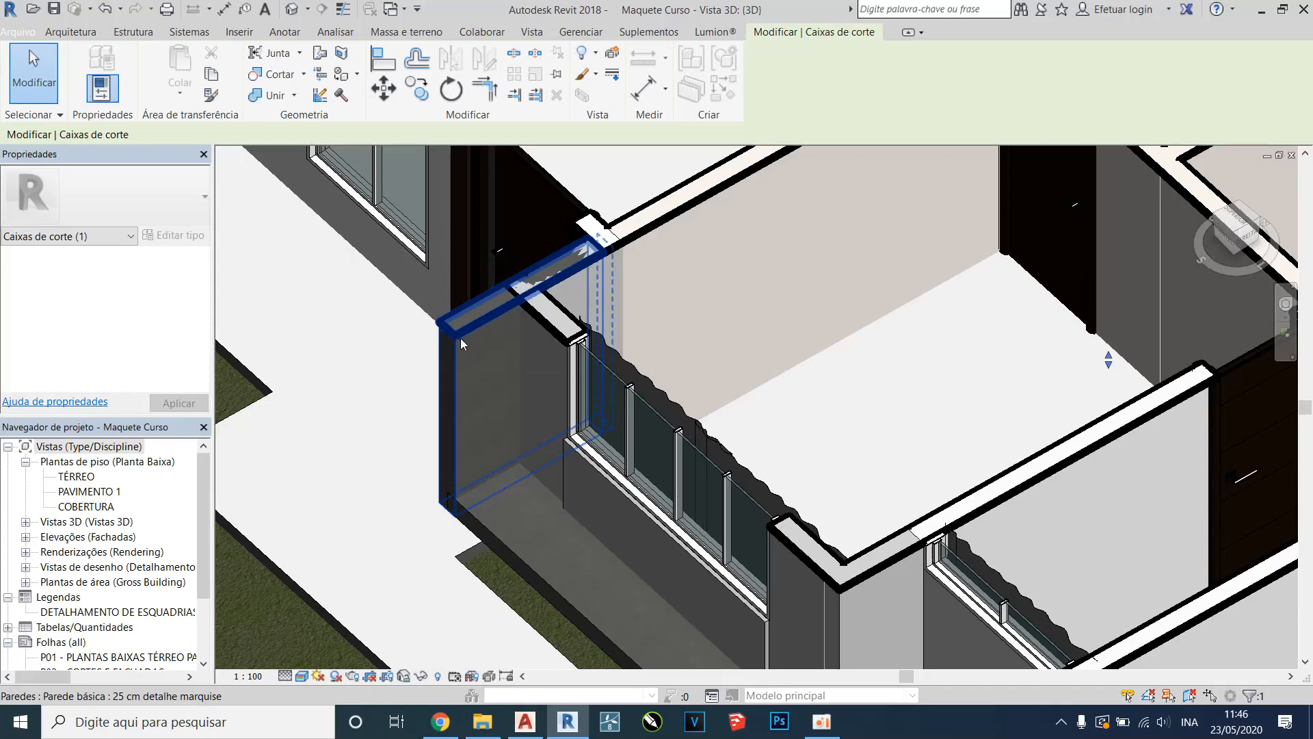
scroll(477, 474, down, 1)
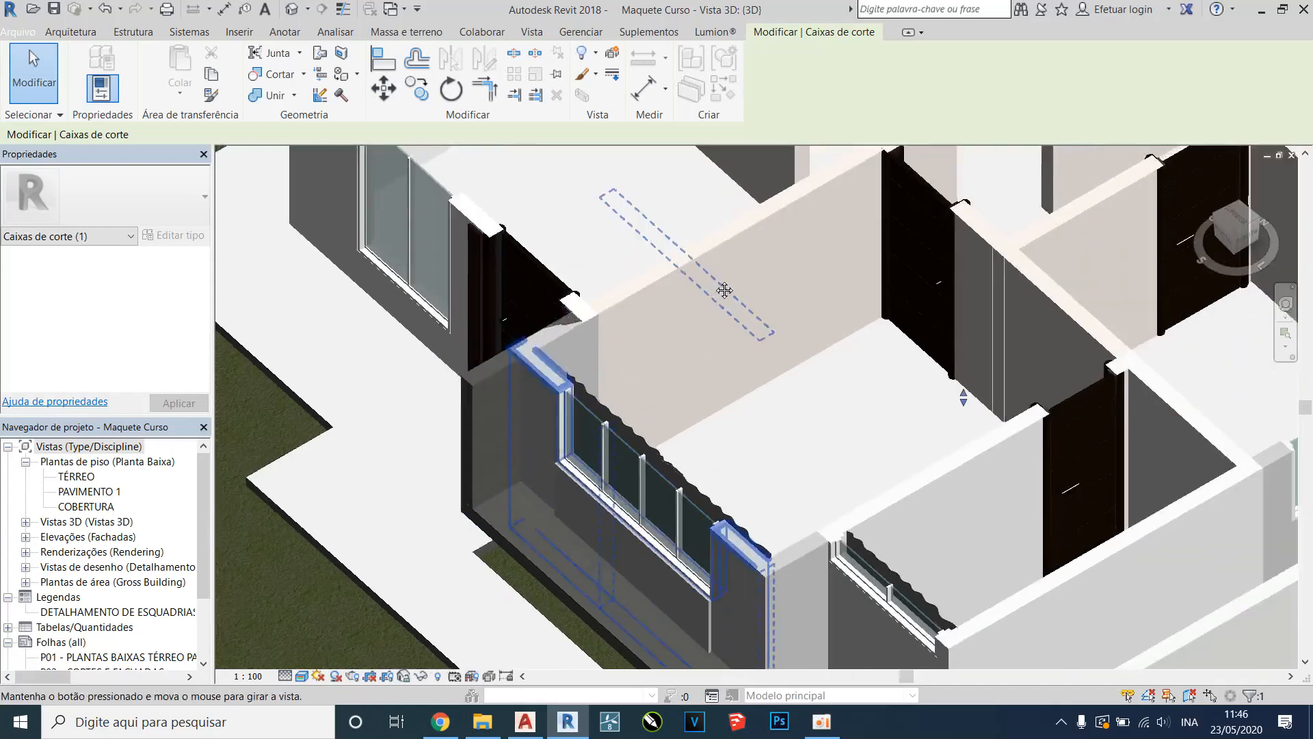
shift+middle_drag(725, 290, 1115, 208)
click(1239, 223)
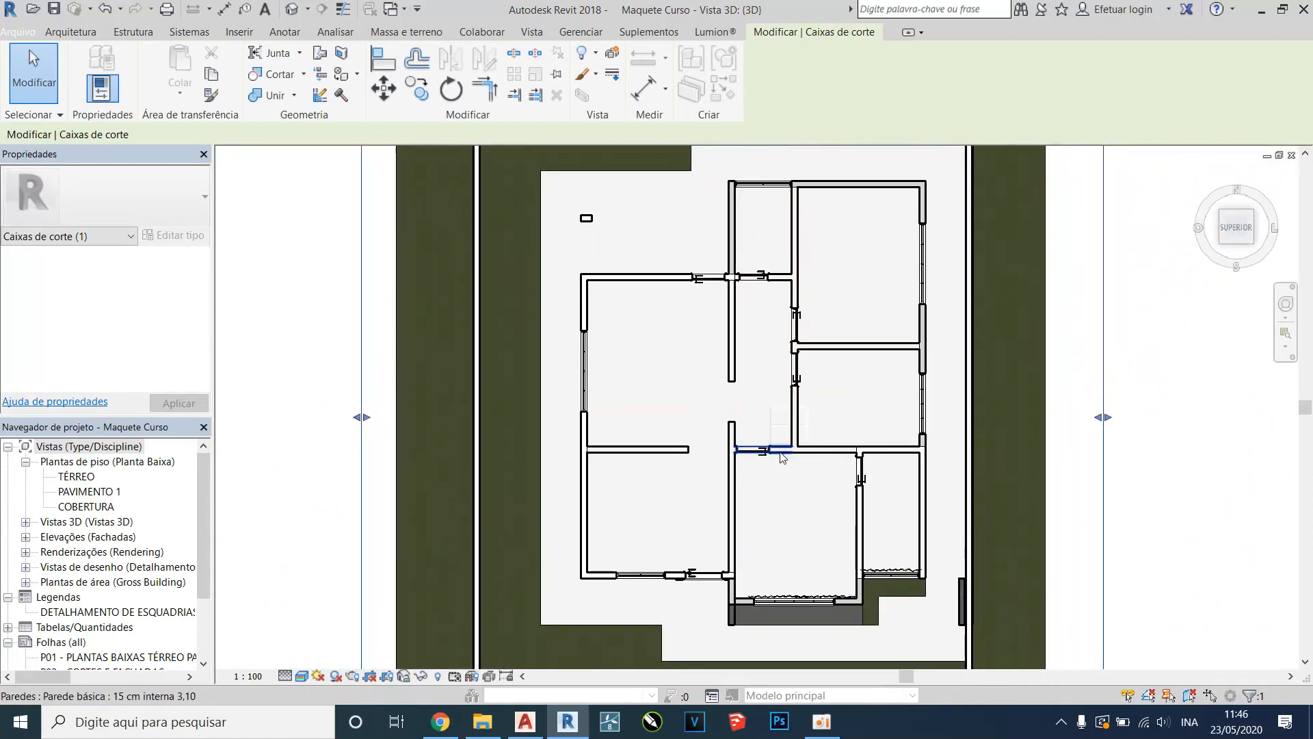
middle_drag(784, 457, 768, 354)
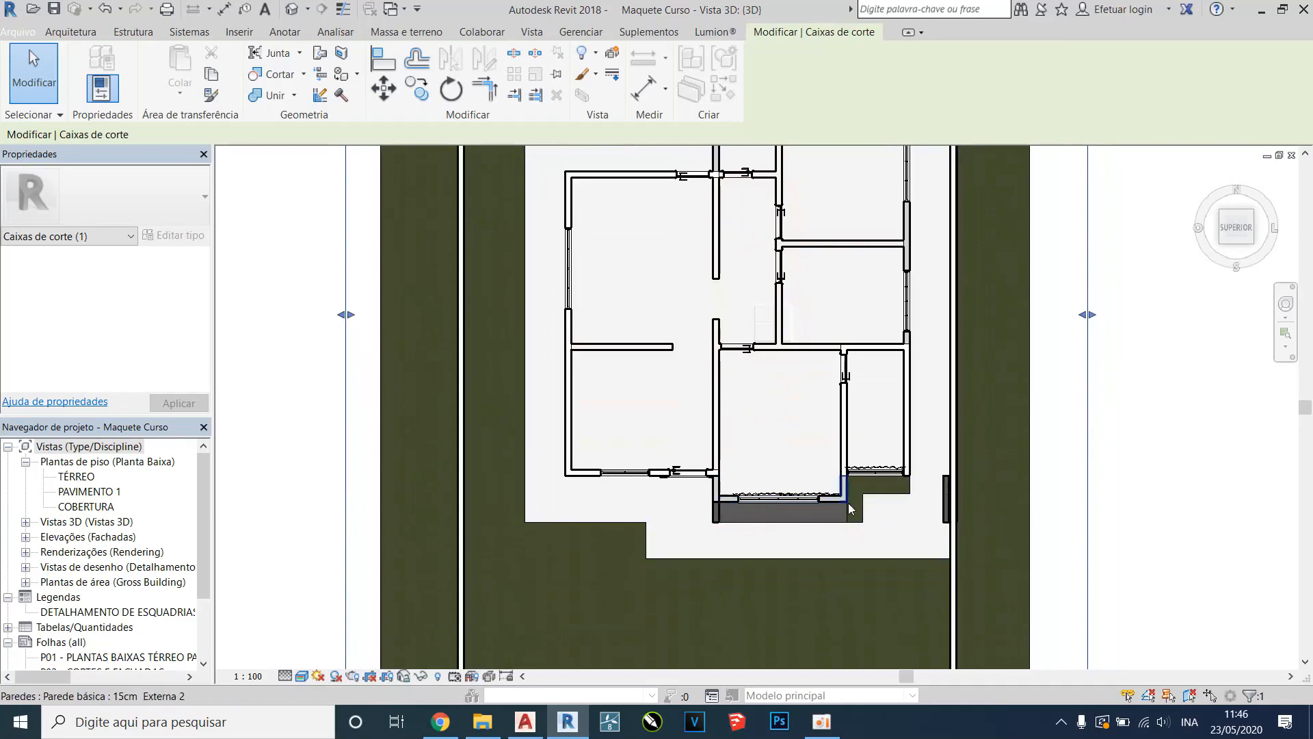
Switch to AutoCAD and review the basic drawing and modify tools and the drawing's list of layers
click(526, 721)
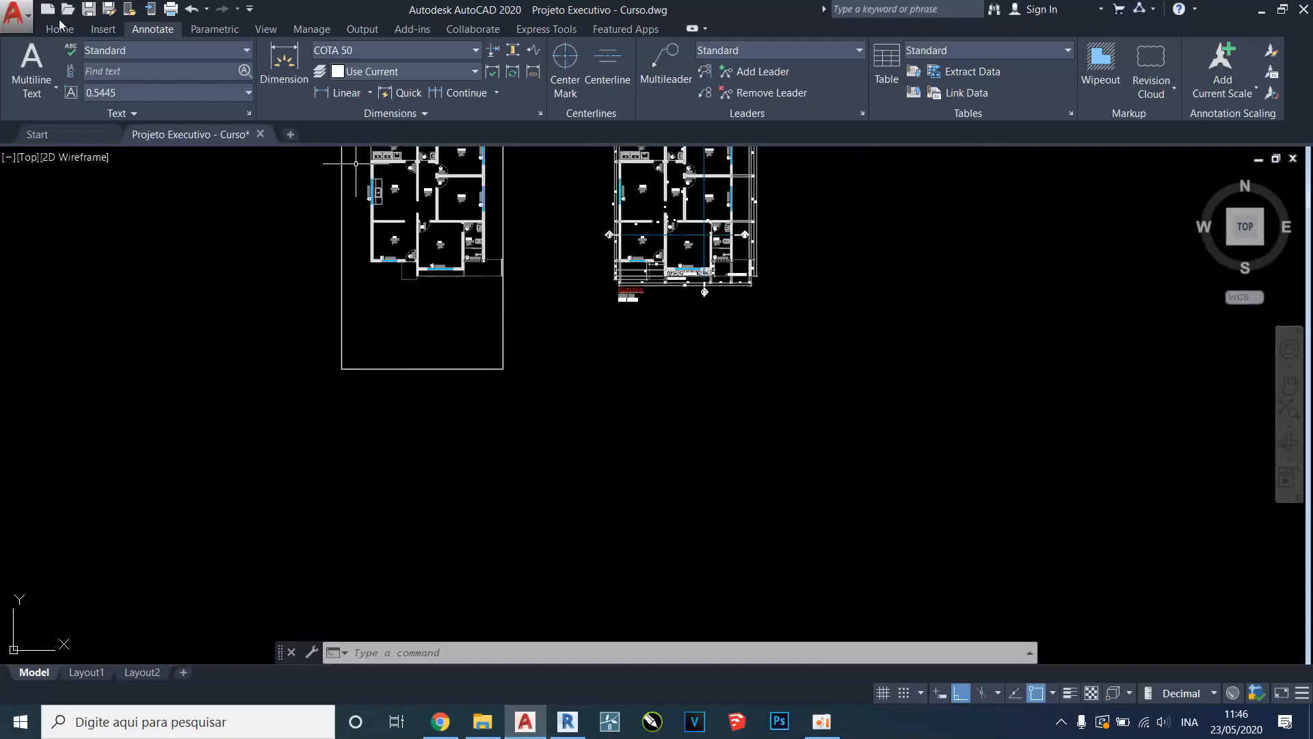
click(60, 29)
click(18, 61)
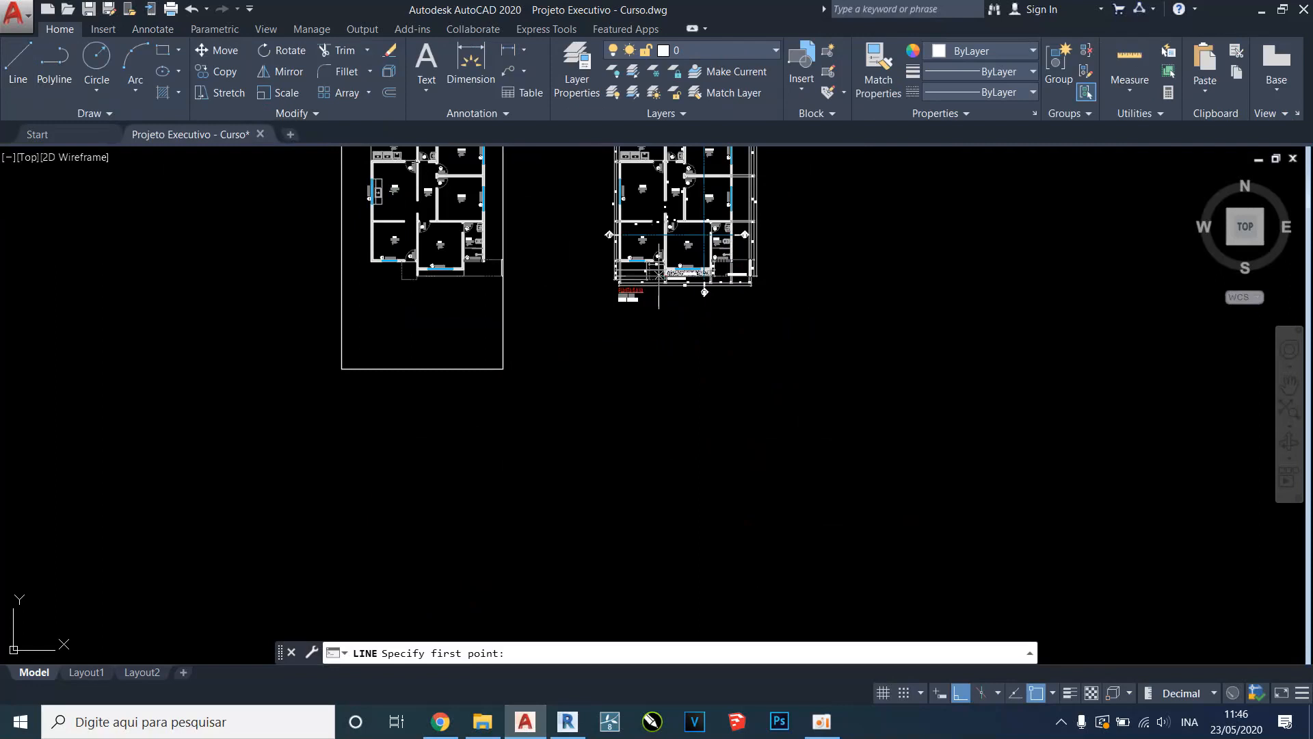
middle_drag(655, 261, 647, 357)
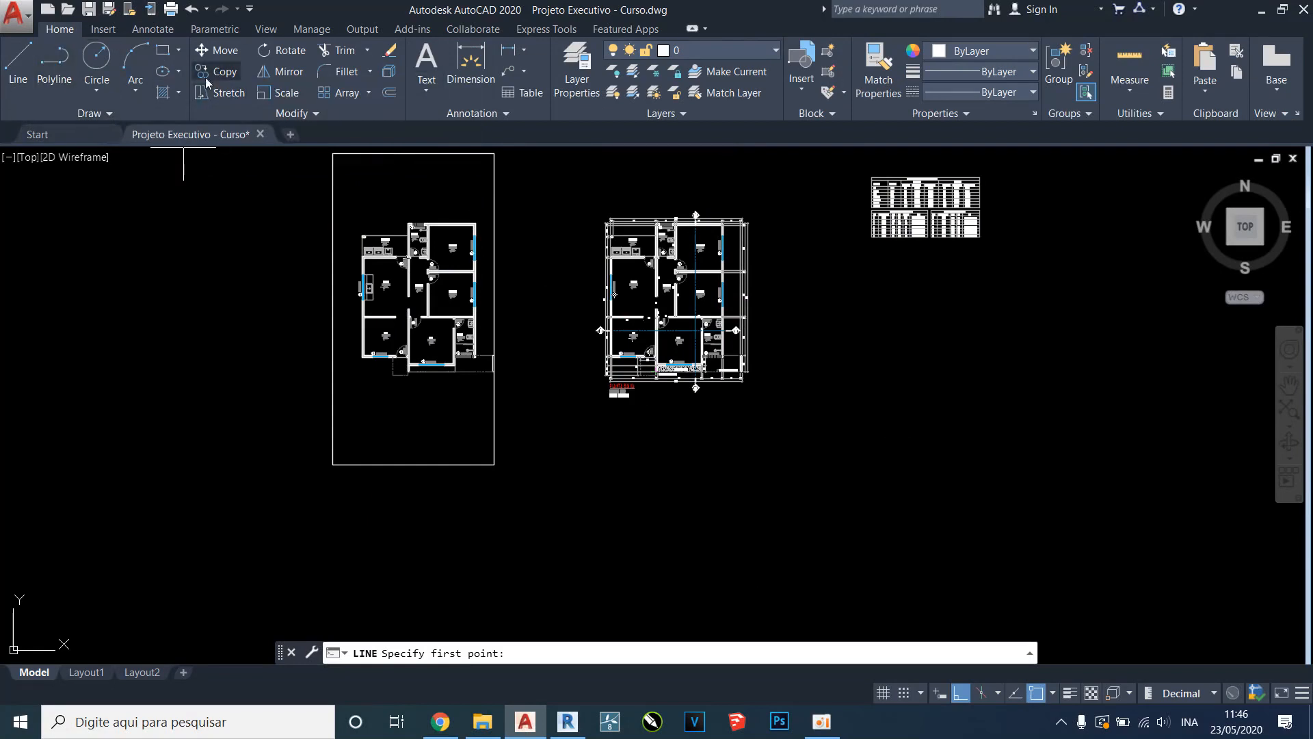
click(736, 46)
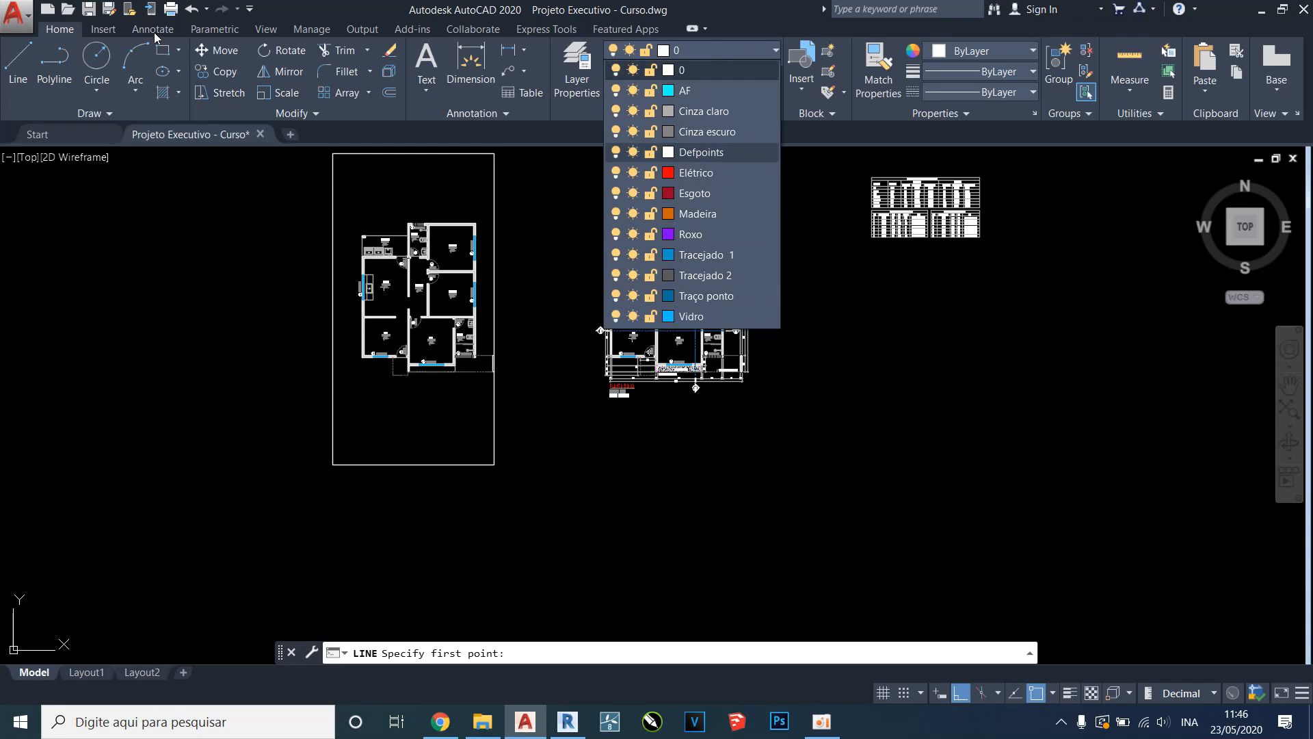
click(655, 13)
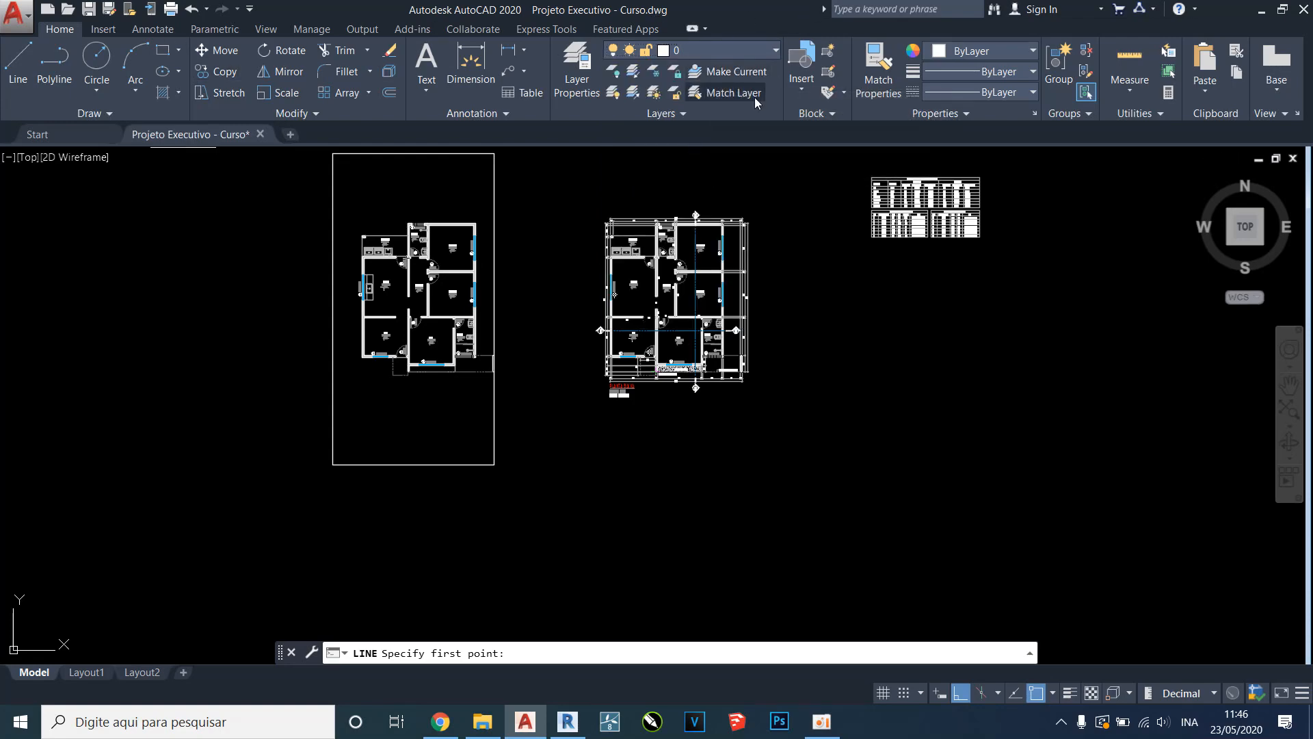
Check the plot style table choices in the plot settings and close them without plotting
key(ctrl+p)
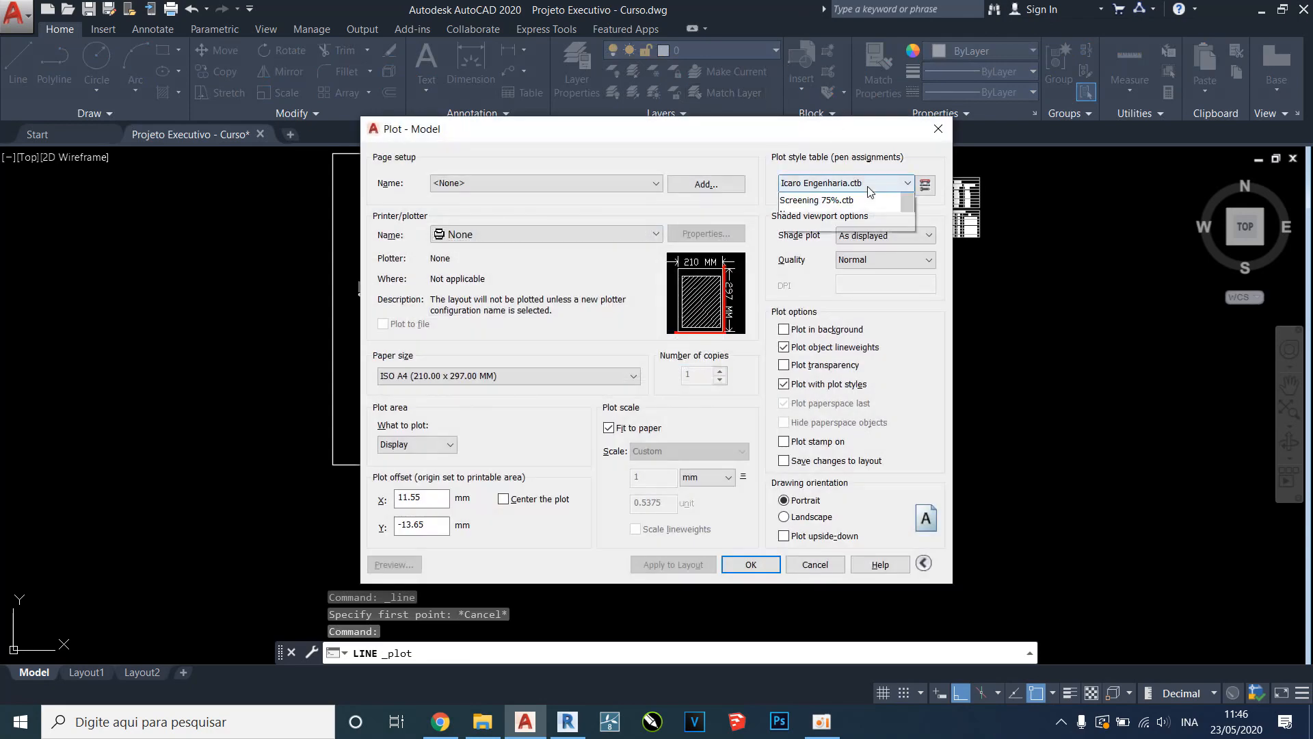
click(868, 186)
click(868, 190)
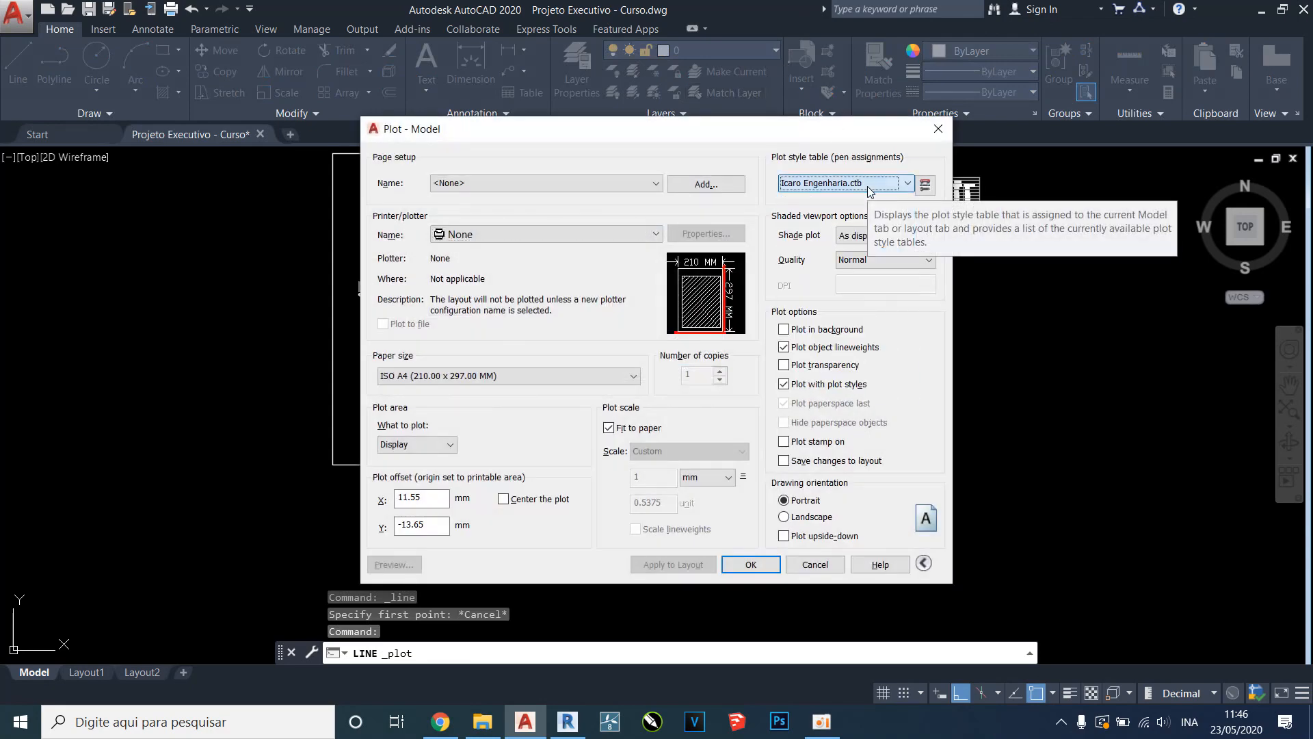
click(939, 129)
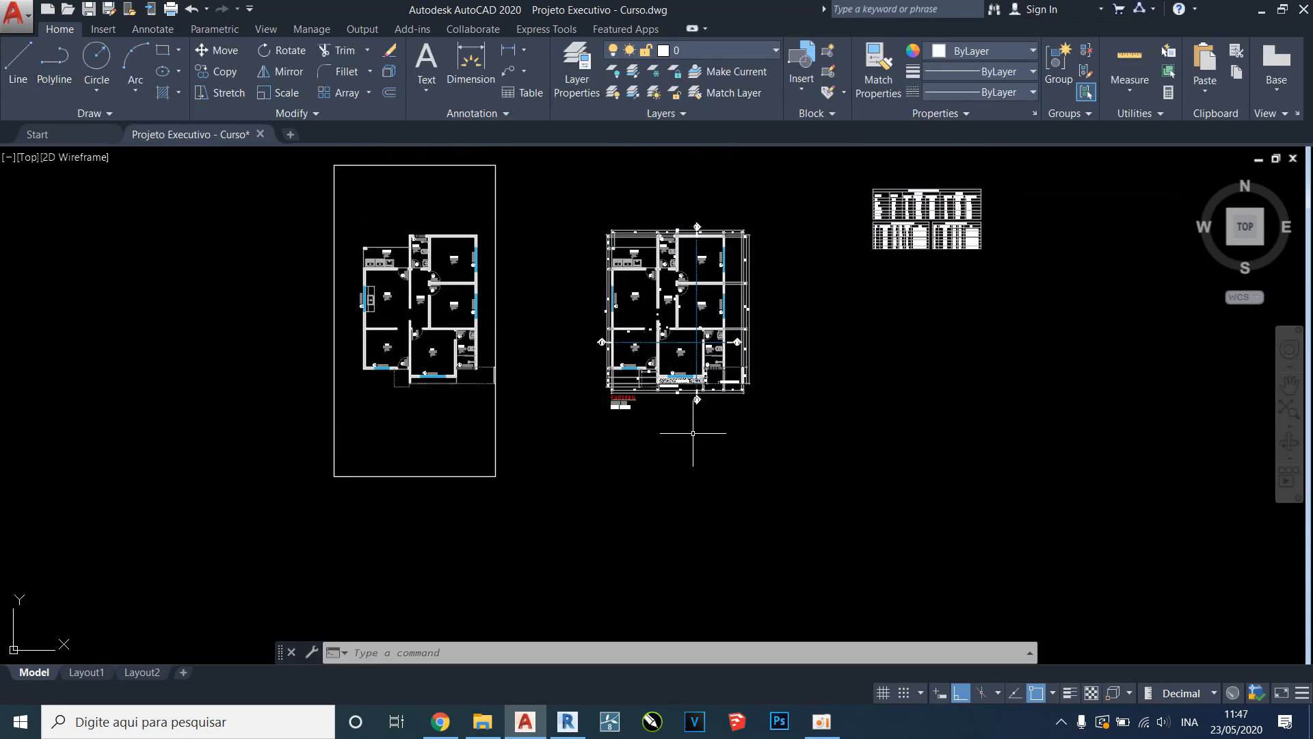
Draw a horizontal line 8 units long in the empty area below the dimensioned floor plan
middle_drag(734, 474, 733, 419)
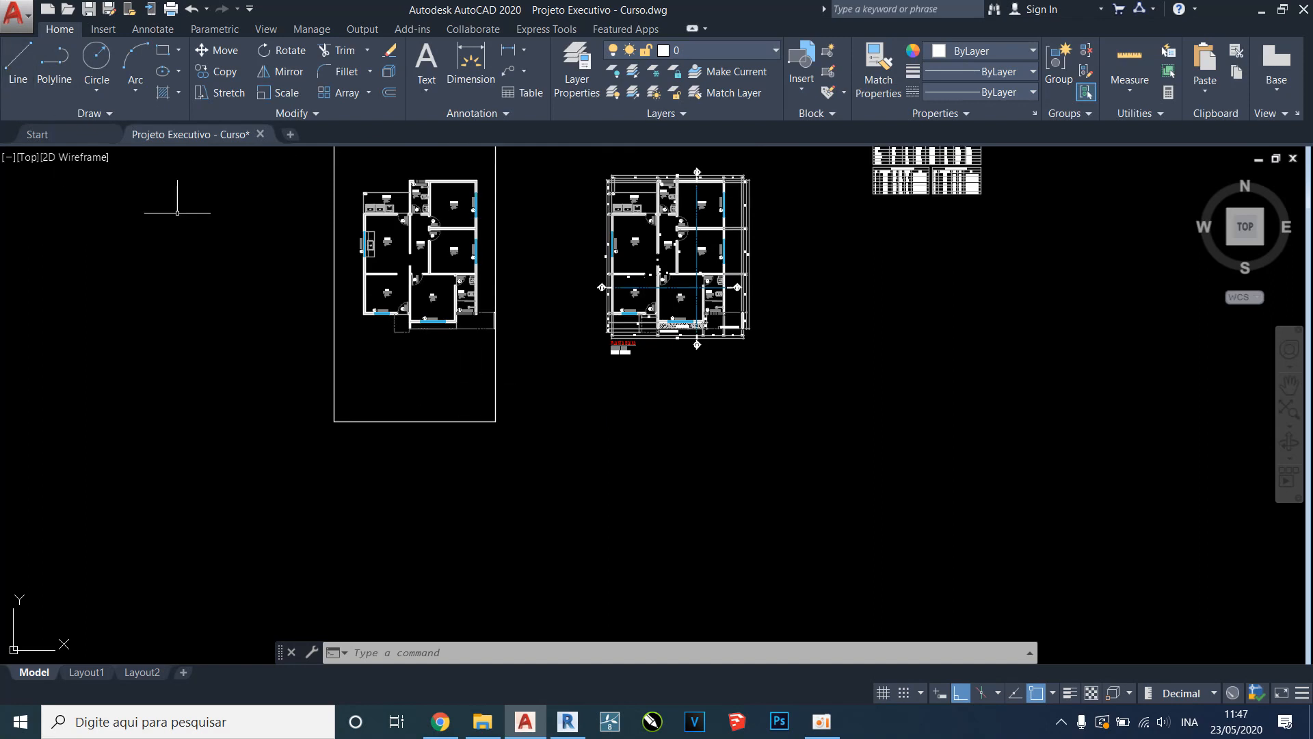
click(18, 63)
middle_drag(628, 417, 605, 371)
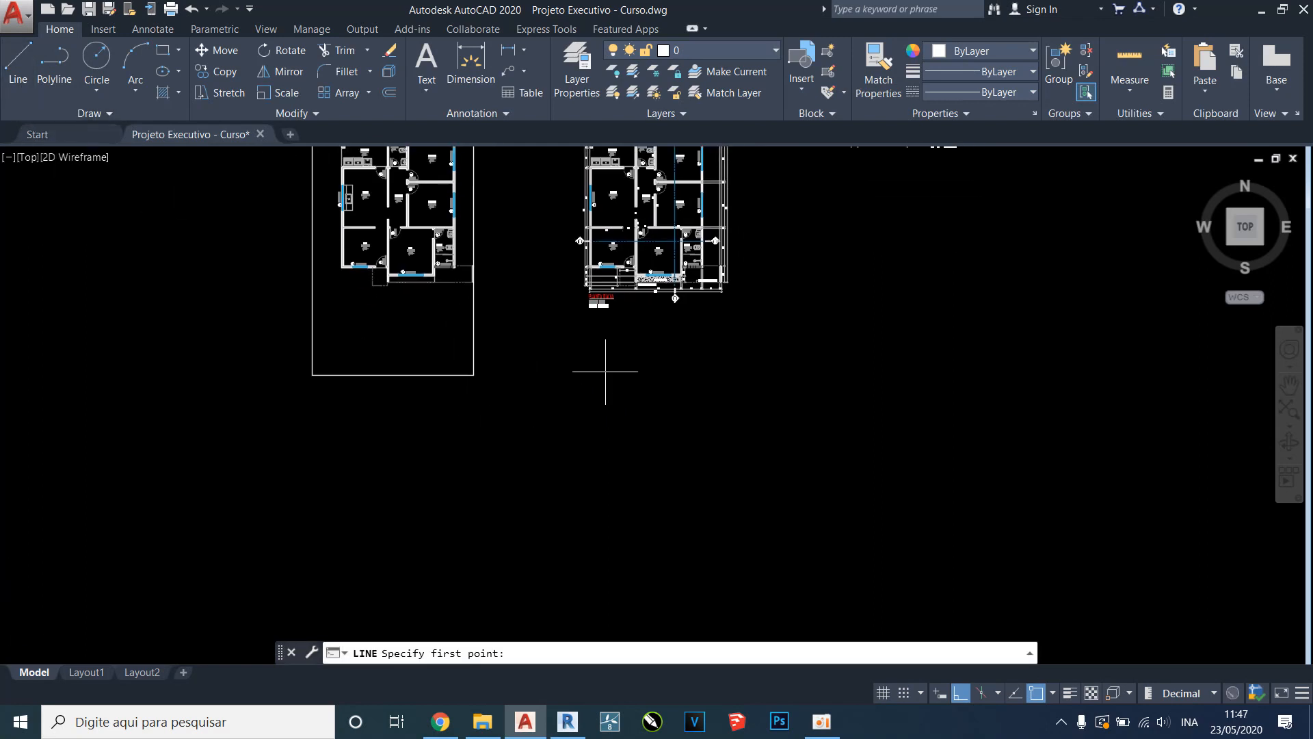
scroll(606, 372, up, 4)
click(550, 431)
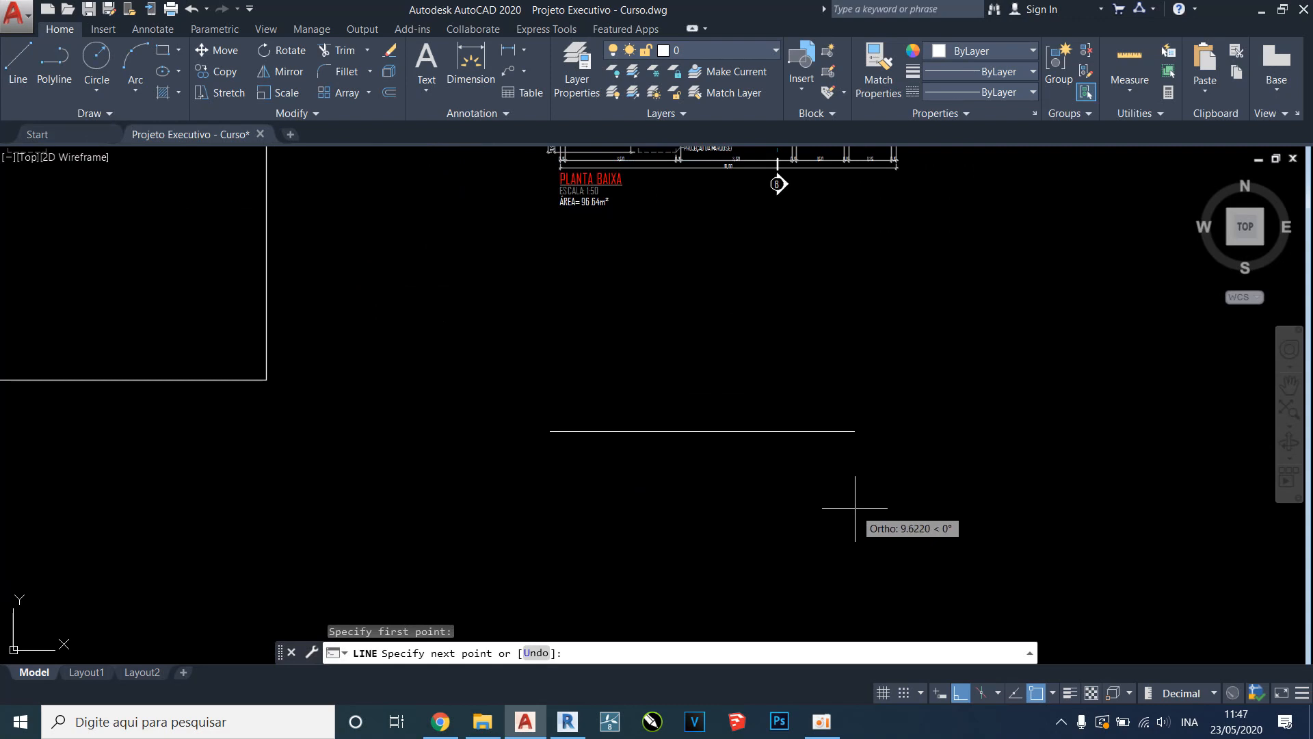
text(8)
key(Return)
key(Escape)
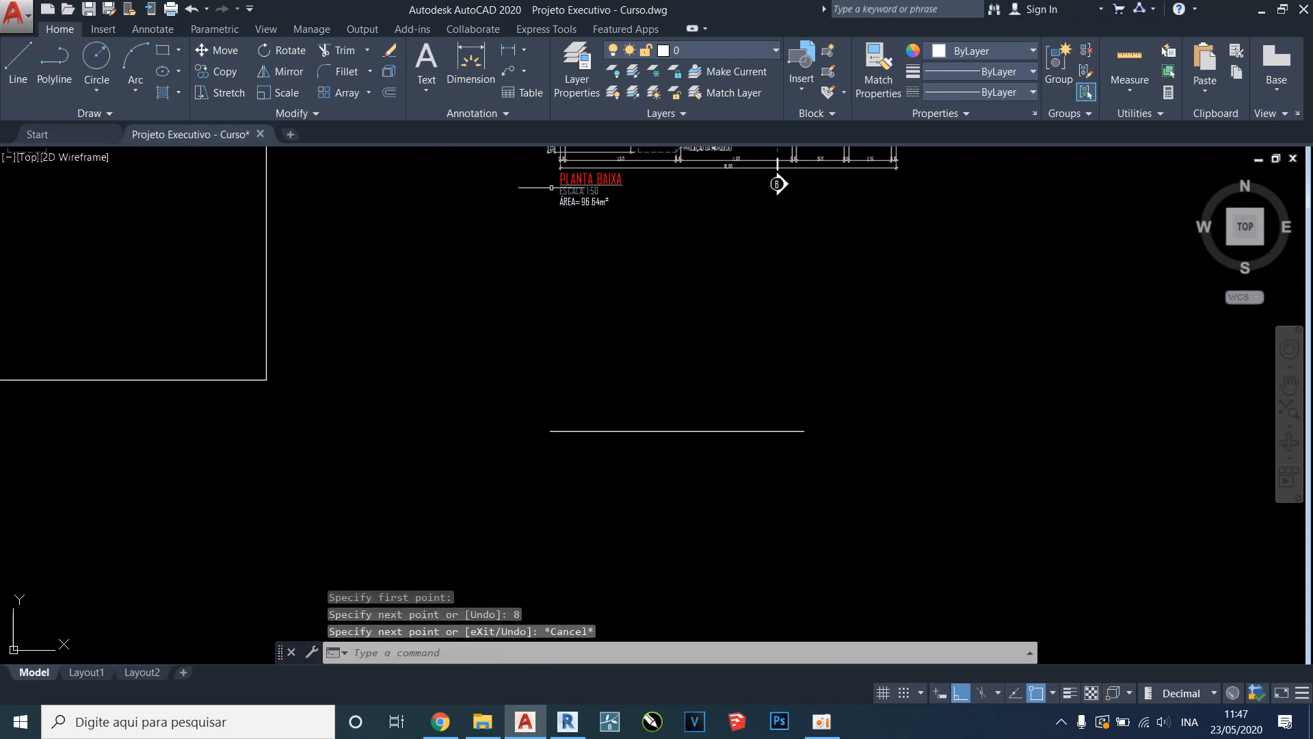
key(Escape)
Offset the horizontal line upward by 0.15 to form the two faces of a wall
click(389, 91)
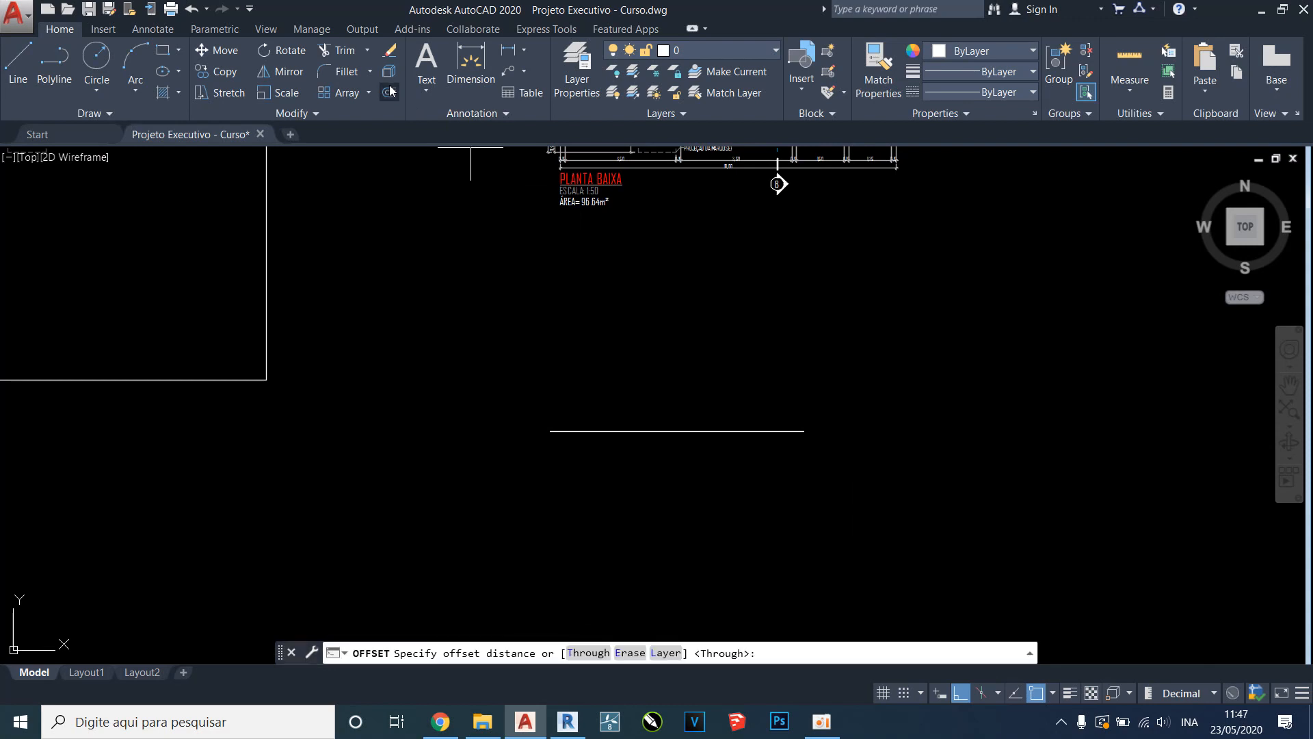
text(.15)
key(Return)
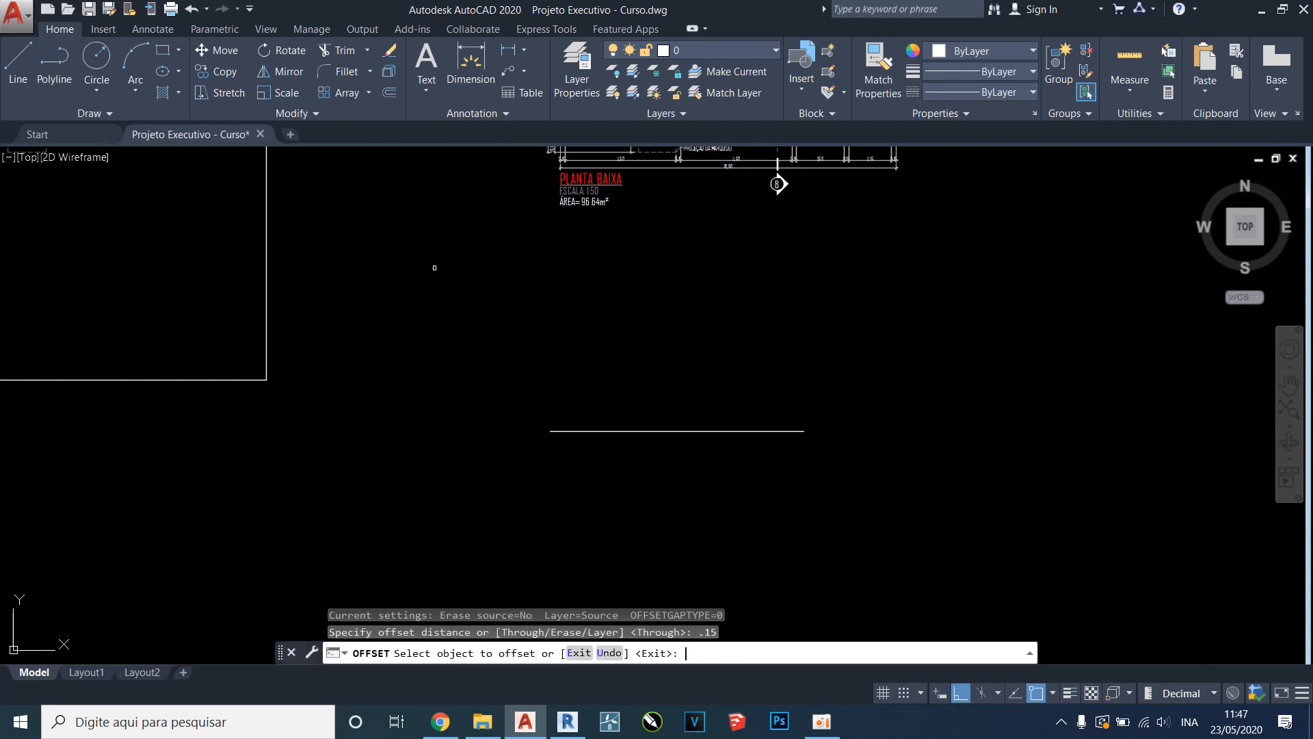
scroll(696, 439, up, 2)
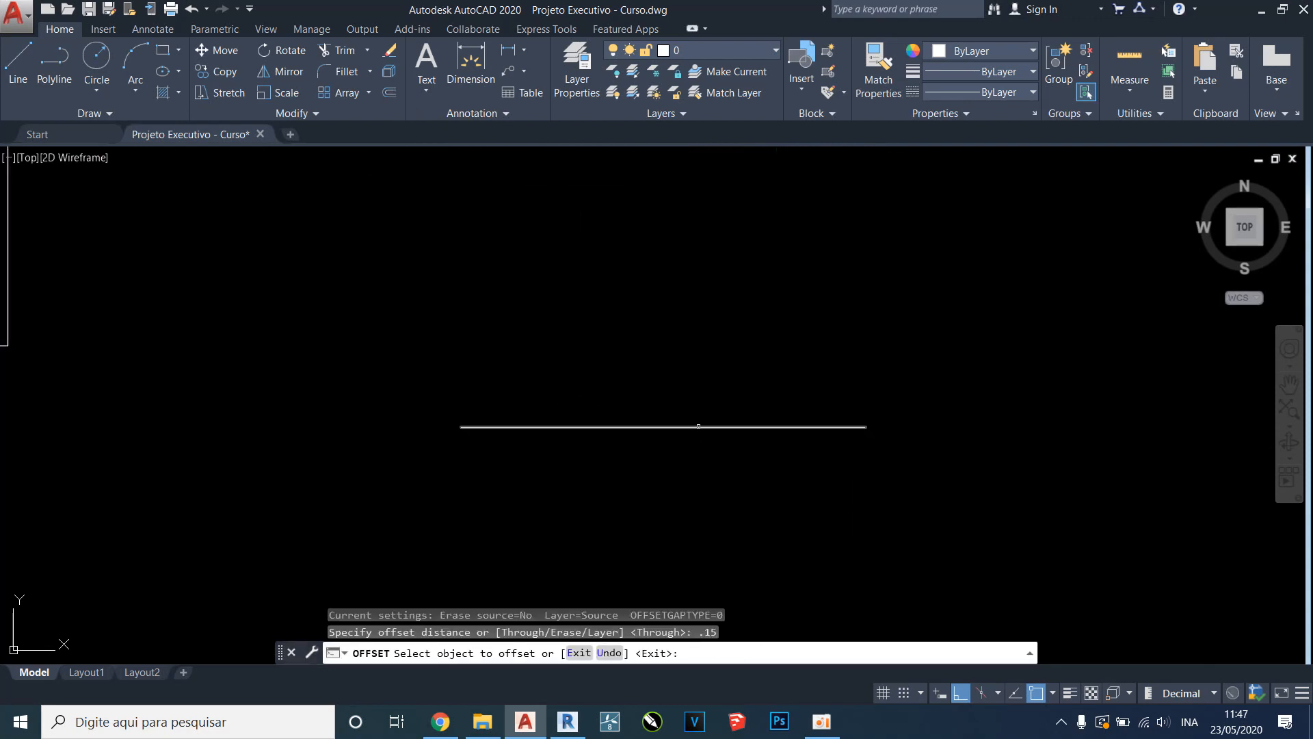
click(699, 426)
click(704, 375)
key(Escape)
Draw a vertical line about 5 units long upward from the left end of the lower horizontal line
scroll(721, 345, down, 4)
middle_drag(721, 342, 699, 440)
scroll(689, 336, up, 2)
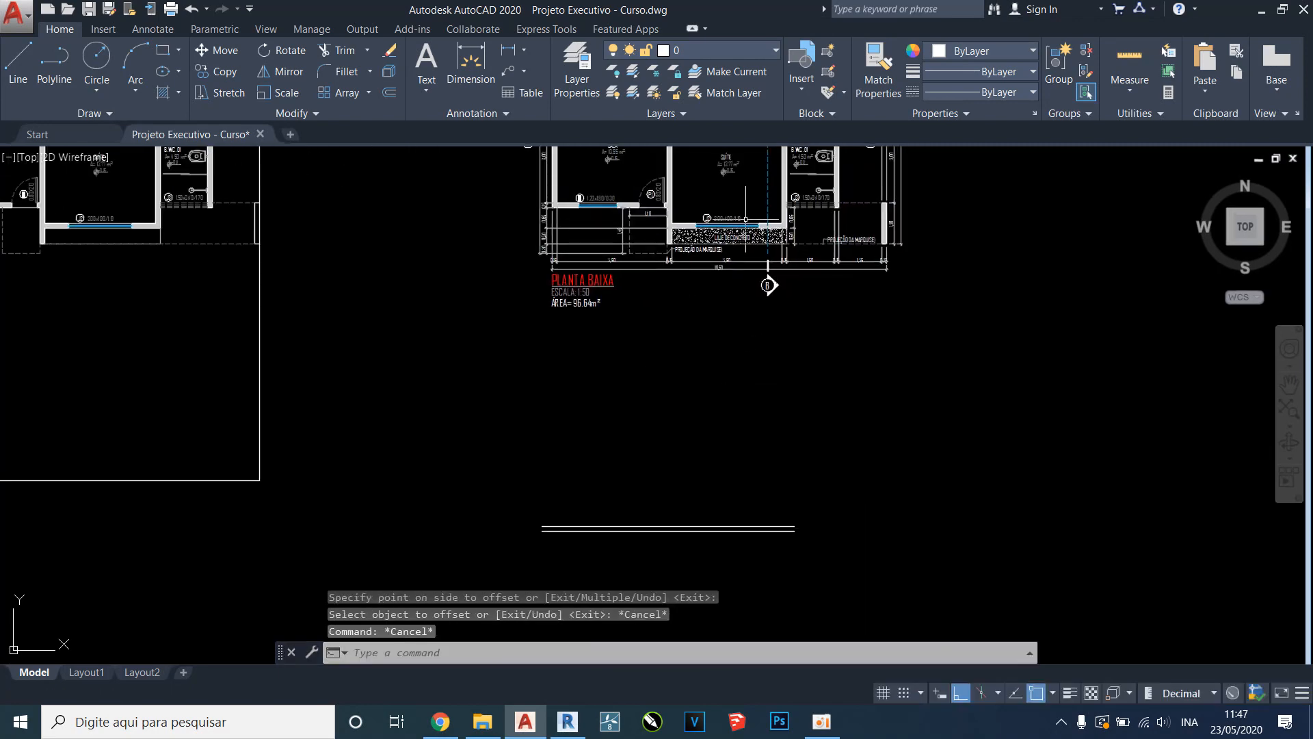
scroll(755, 216, up, 4)
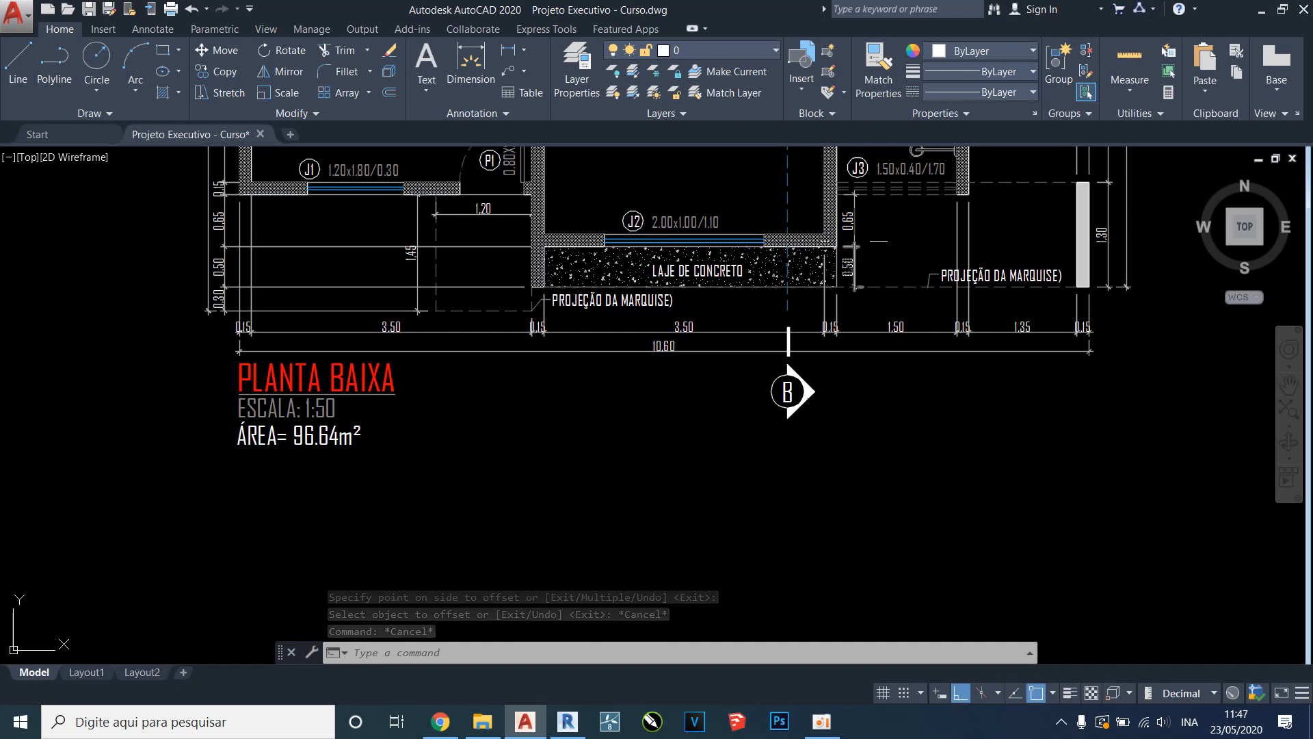
key(Escape)
key(Escape)
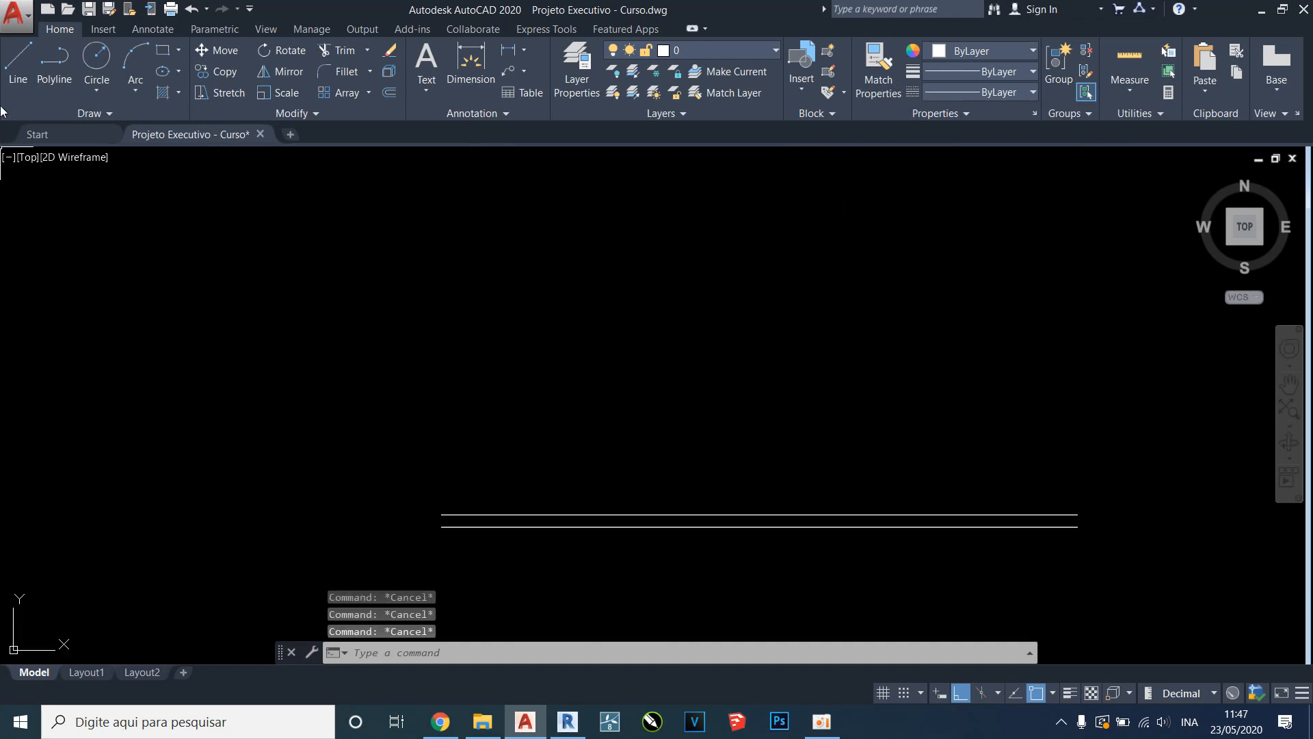
click(18, 64)
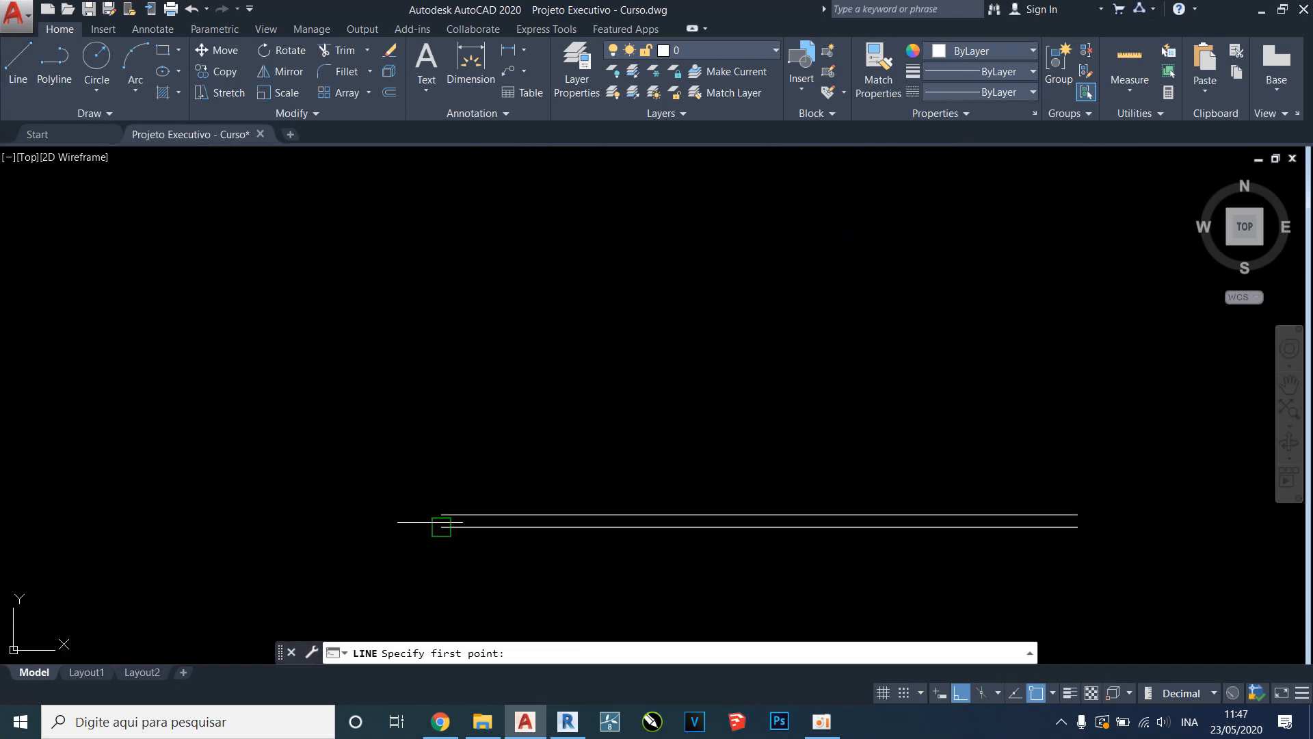
click(441, 527)
scroll(440, 513, down, 4)
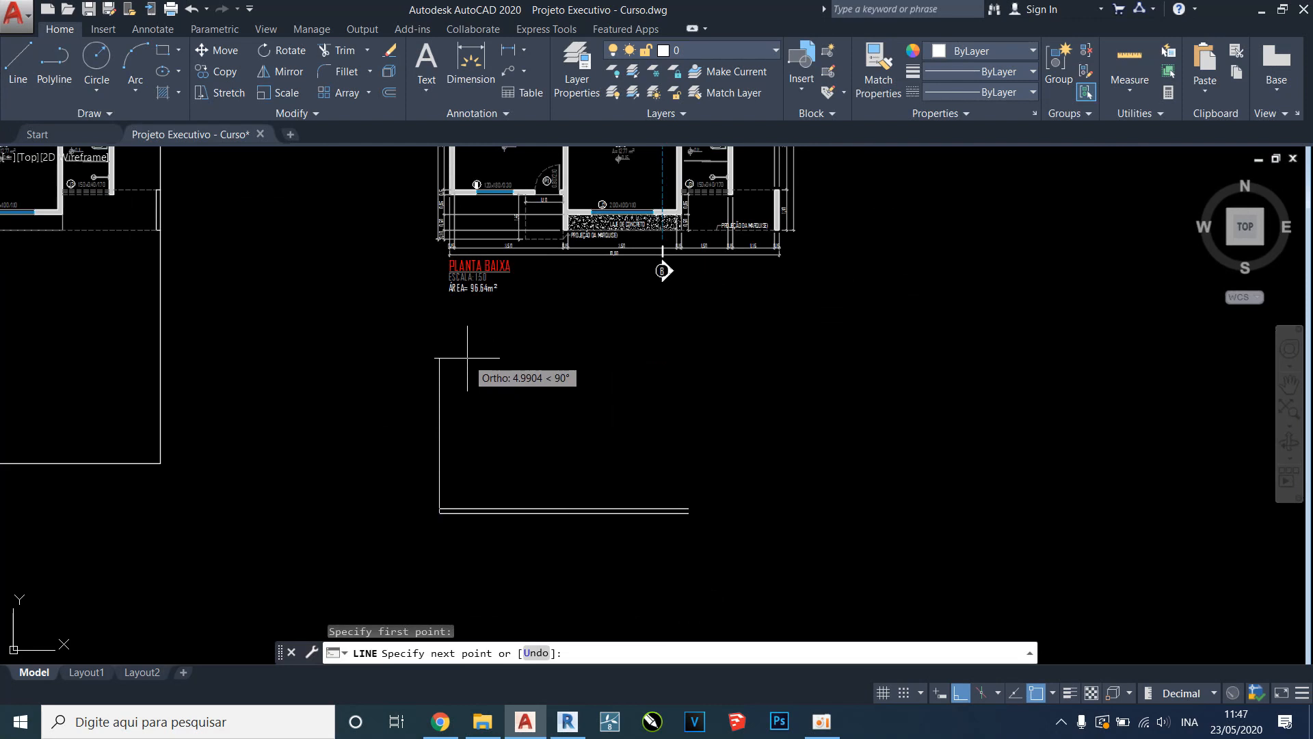
click(467, 357)
key(Escape)
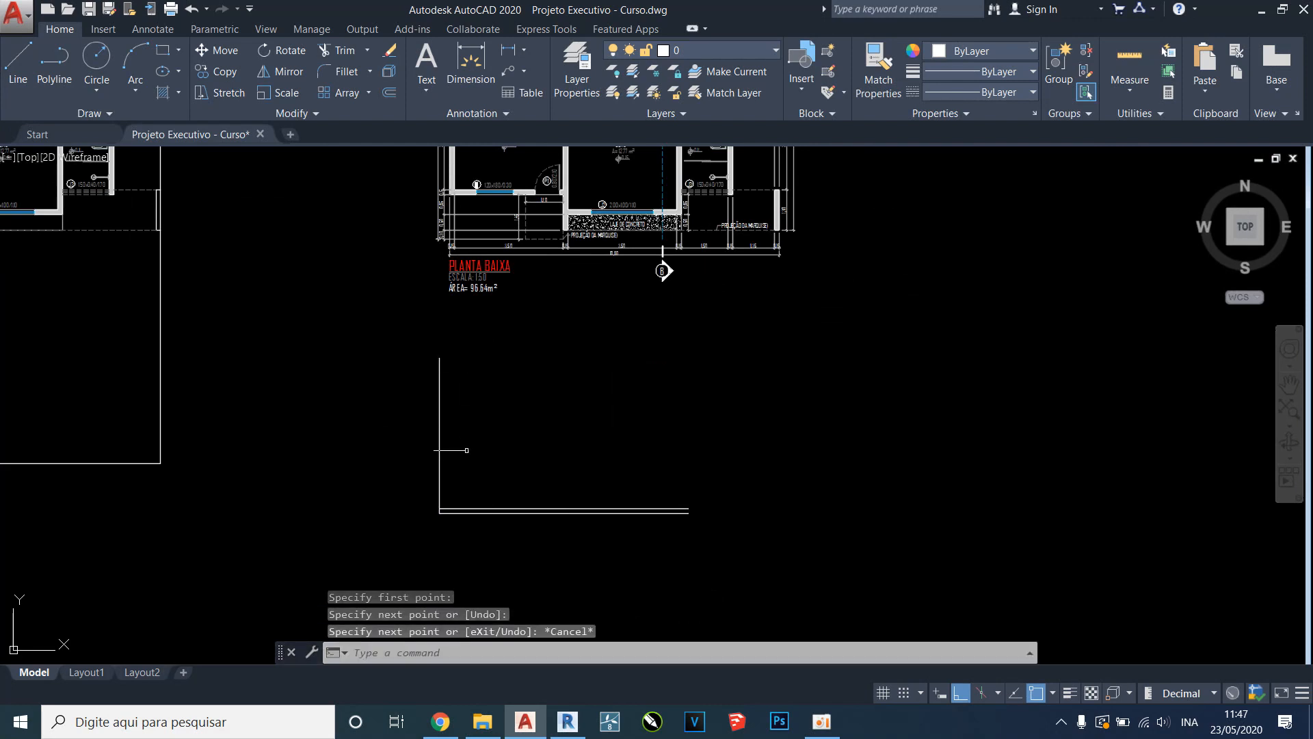
Copy the vertical line 0.15 to the right to form the second face of the vertical wall
scroll(467, 450, up, 4)
click(402, 468)
click(323, 453)
text(co)
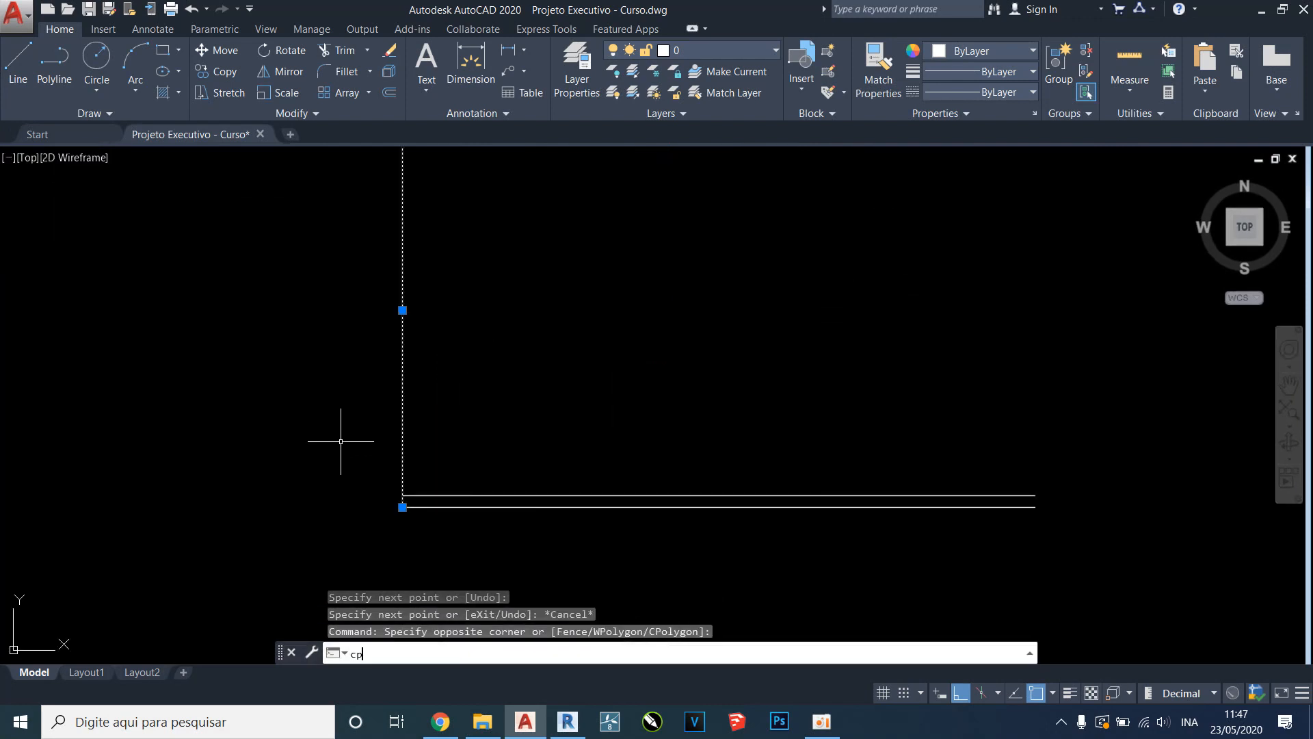
key(Return)
click(498, 341)
text(.15)
key(Return)
key(Escape)
scroll(498, 349, down, 2)
middle_drag(425, 440, 455, 507)
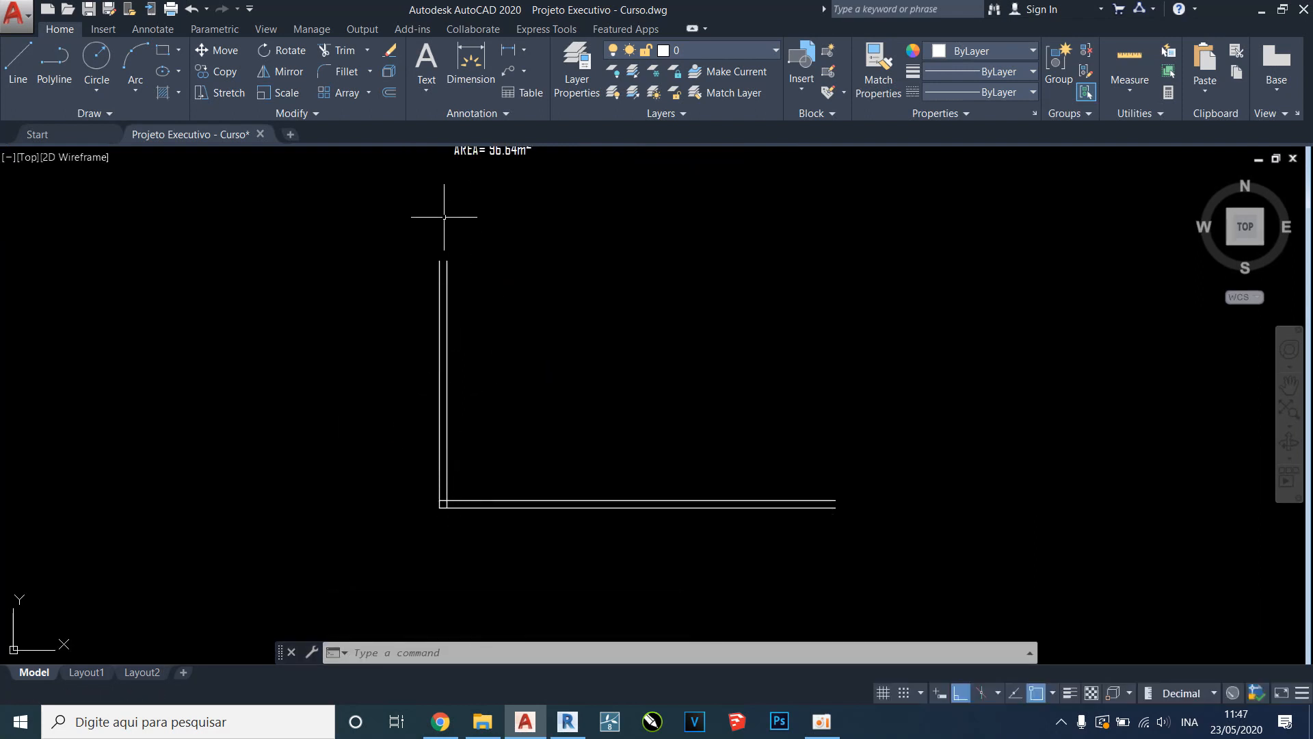
click(578, 384)
click(315, 435)
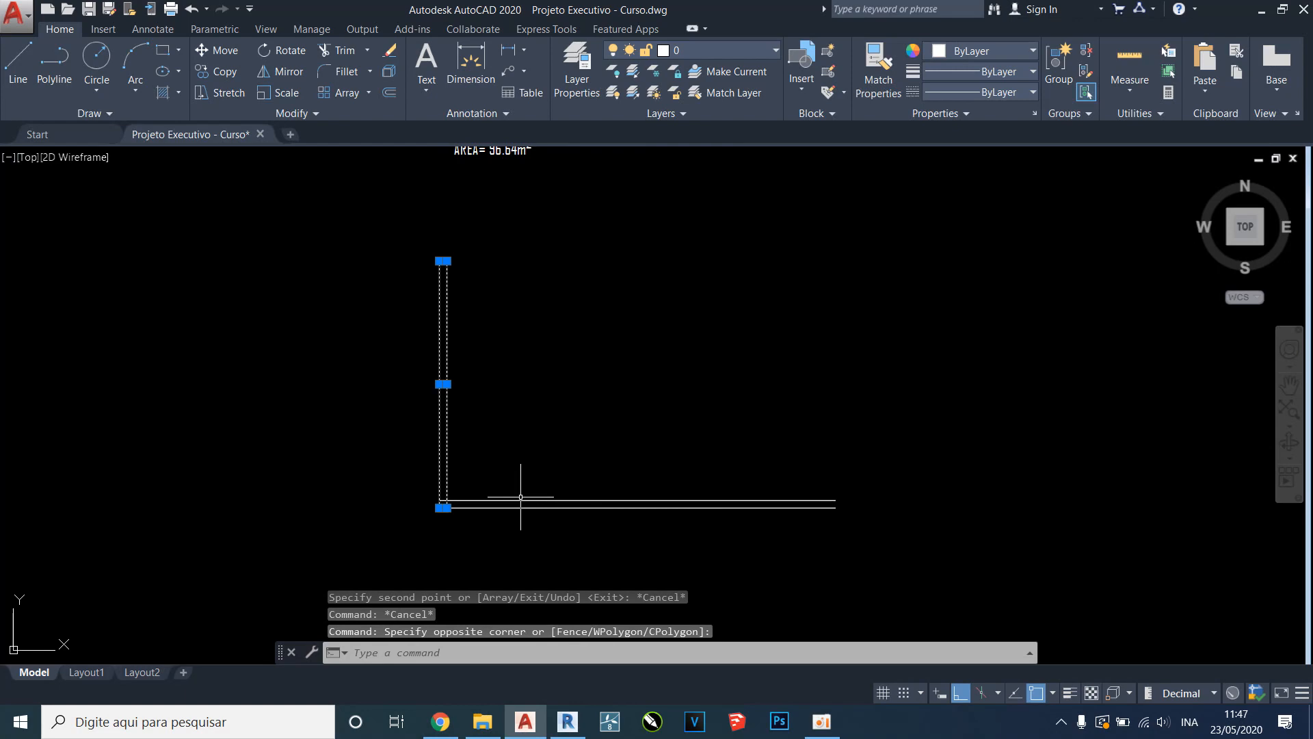
key(Escape)
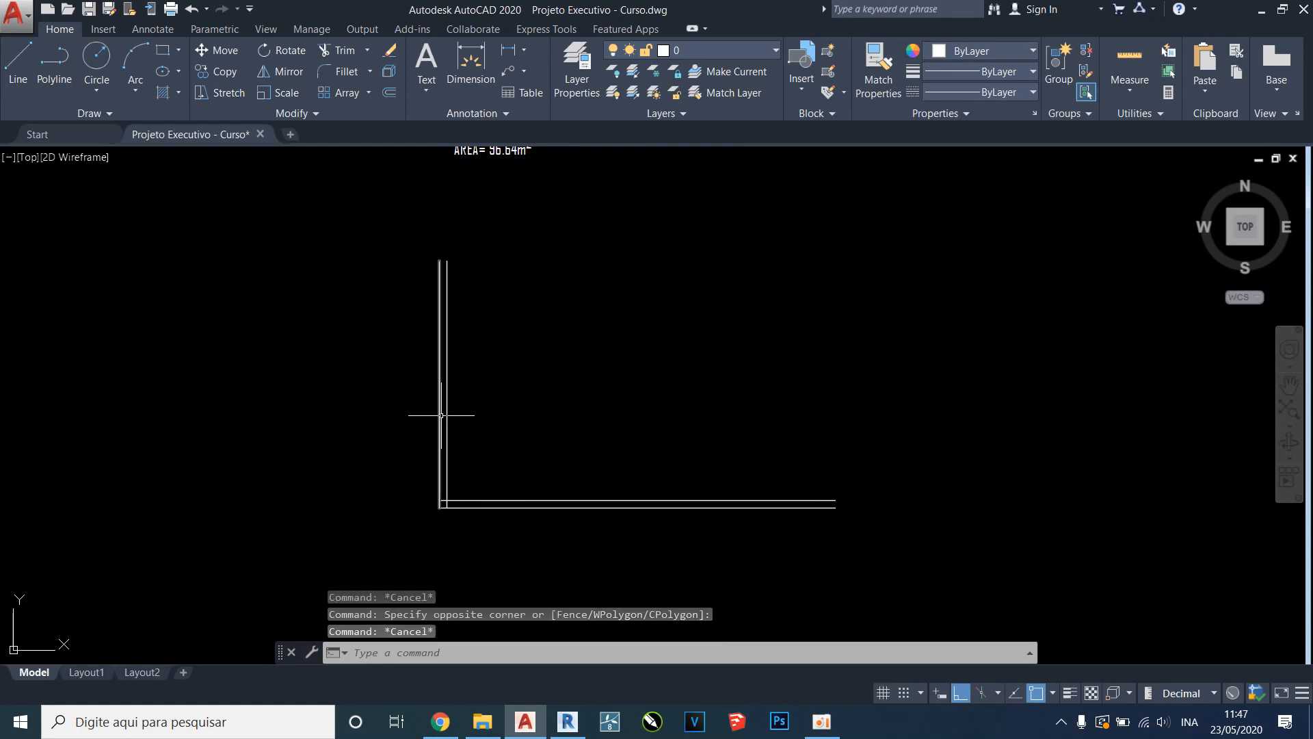
click(510, 410)
click(388, 409)
key(Escape)
Copy both lines of the vertical wall 3.5 to the right
scroll(539, 487, down, 2)
middle_drag(569, 421, 528, 643)
scroll(619, 370, up, 4)
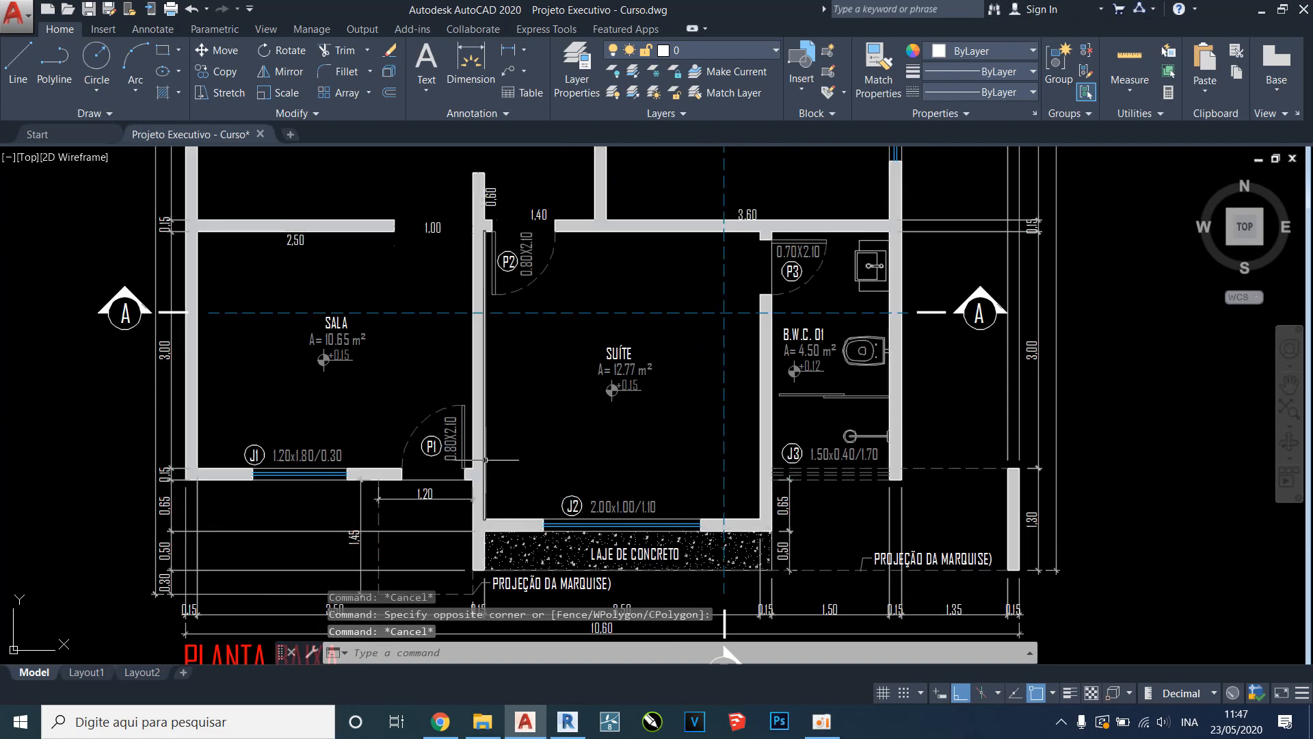
middle_drag(753, 458, 735, 342)
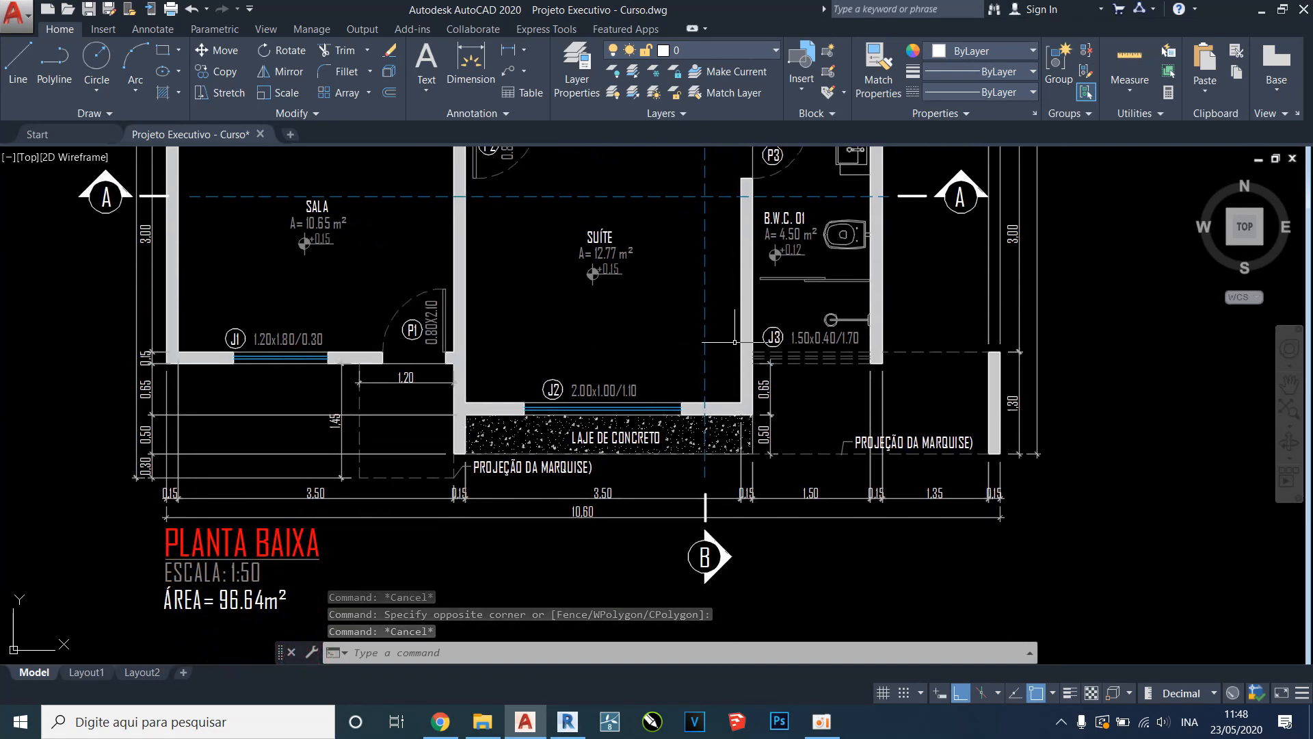
scroll(479, 434, down, 4)
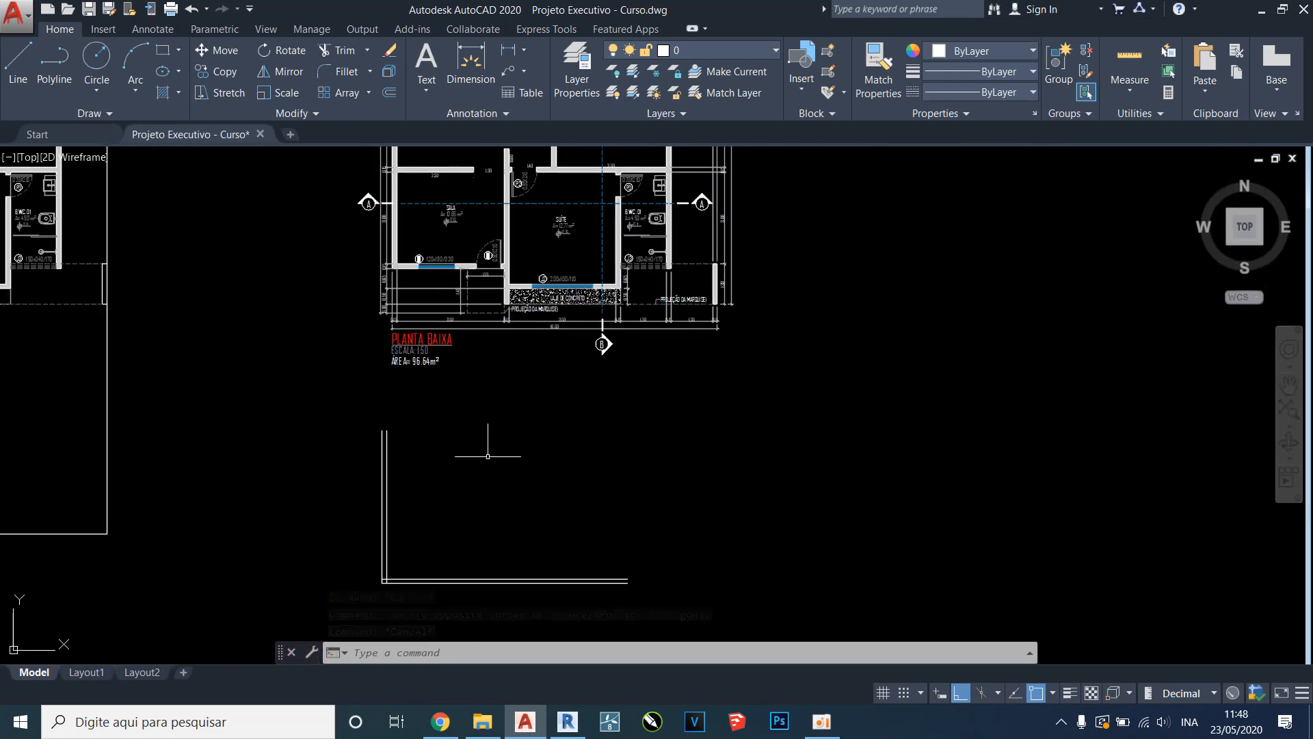
scroll(458, 421, up, 2)
click(370, 417)
click(242, 478)
text(c)
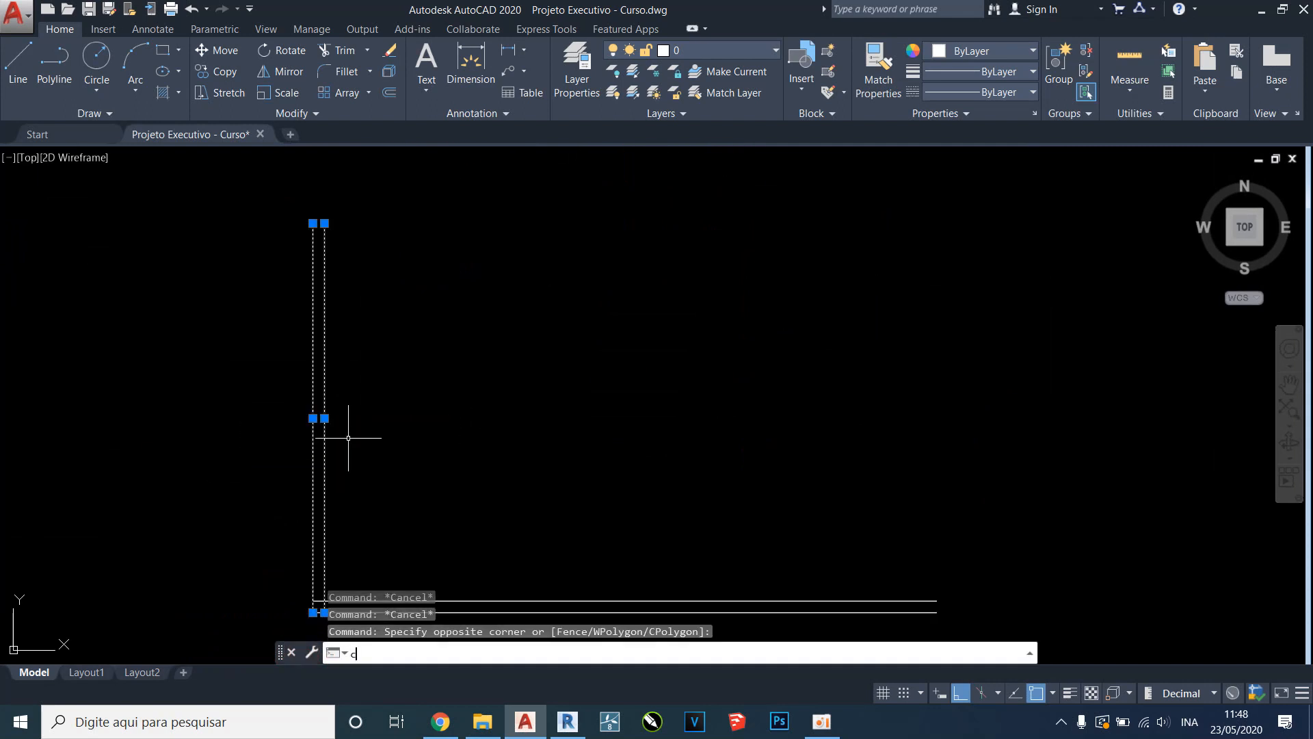
text(ond p)
key(Return)
click(434, 385)
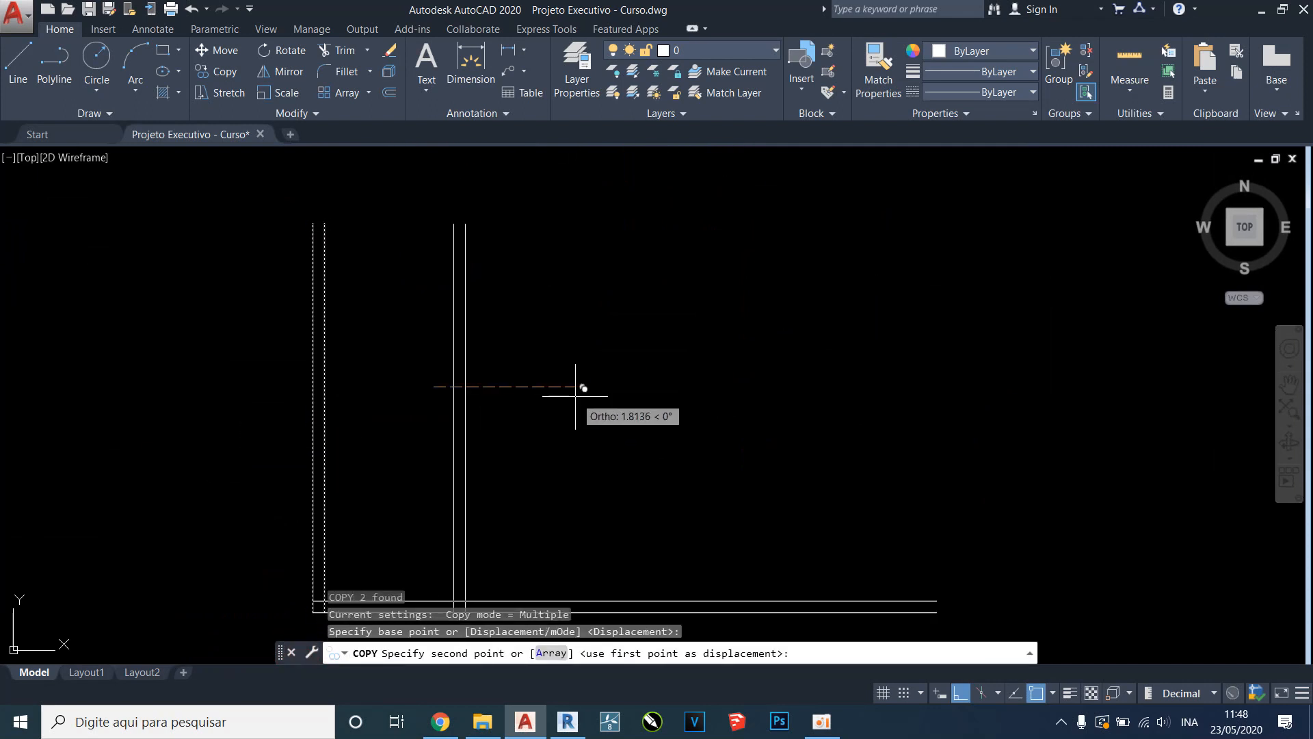
text(3.5)
key(Return)
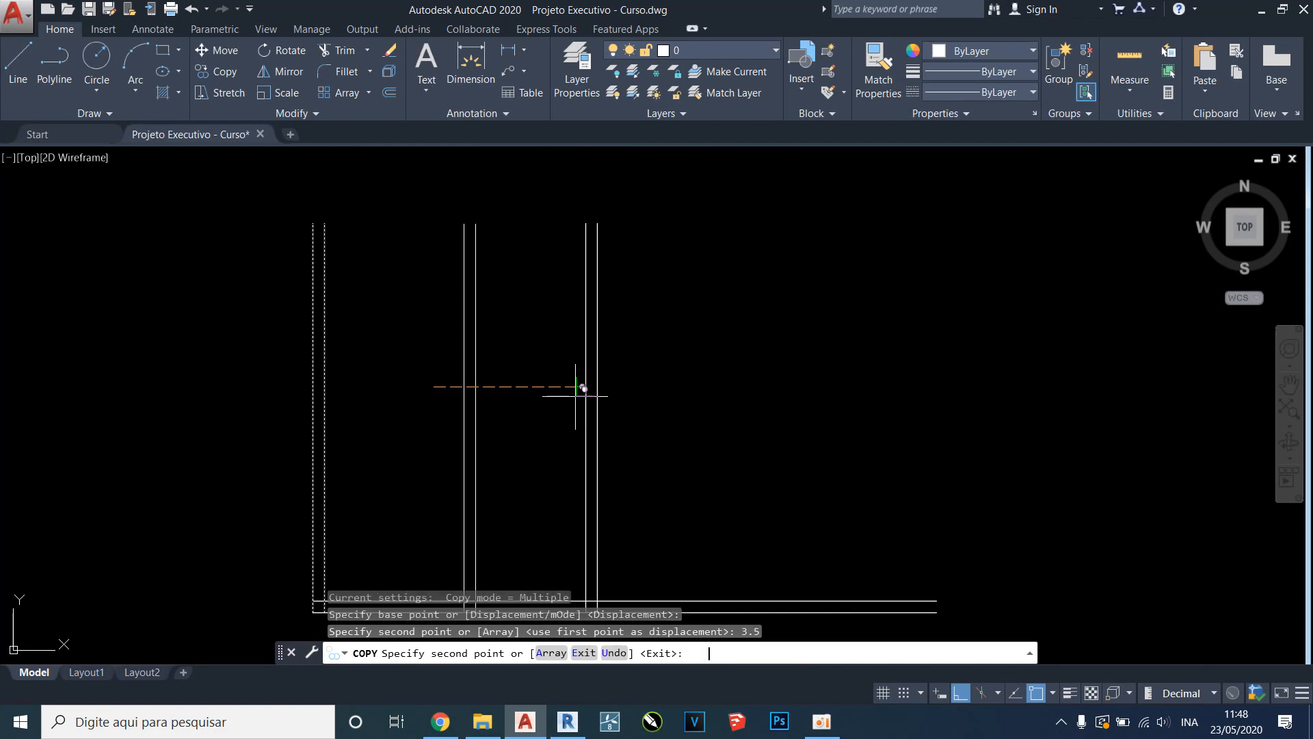
key(Escape)
Measure the clear distance between the inner faces of the two vertical walls with a linear dimension, without placing it
middle_drag(586, 434, 752, 340)
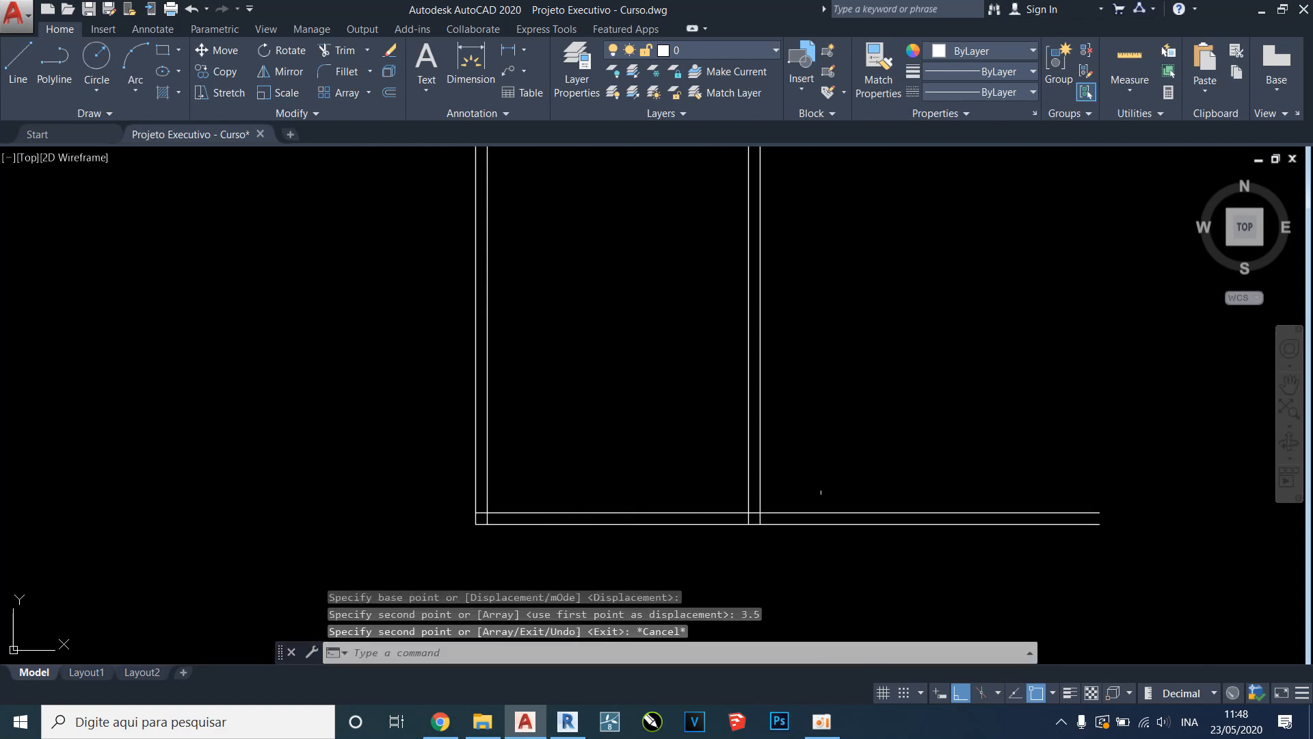
key(Escape)
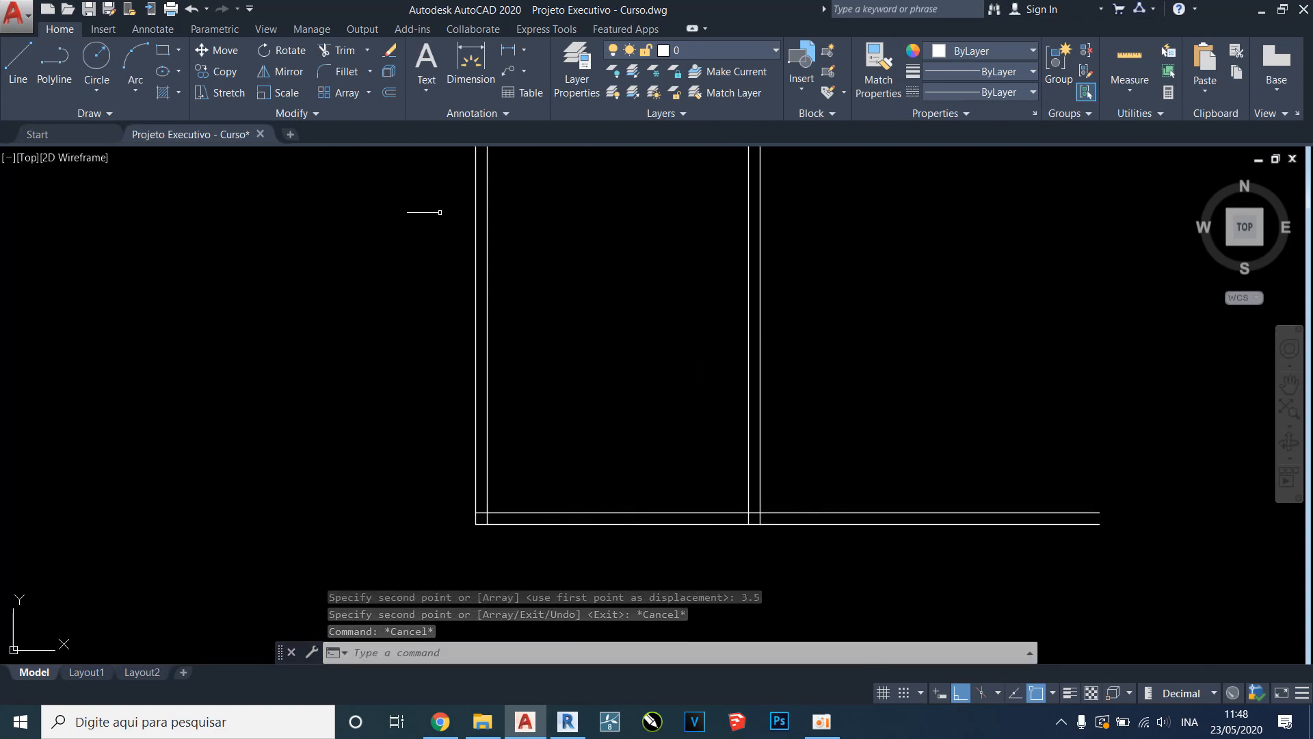
key(Escape)
click(507, 51)
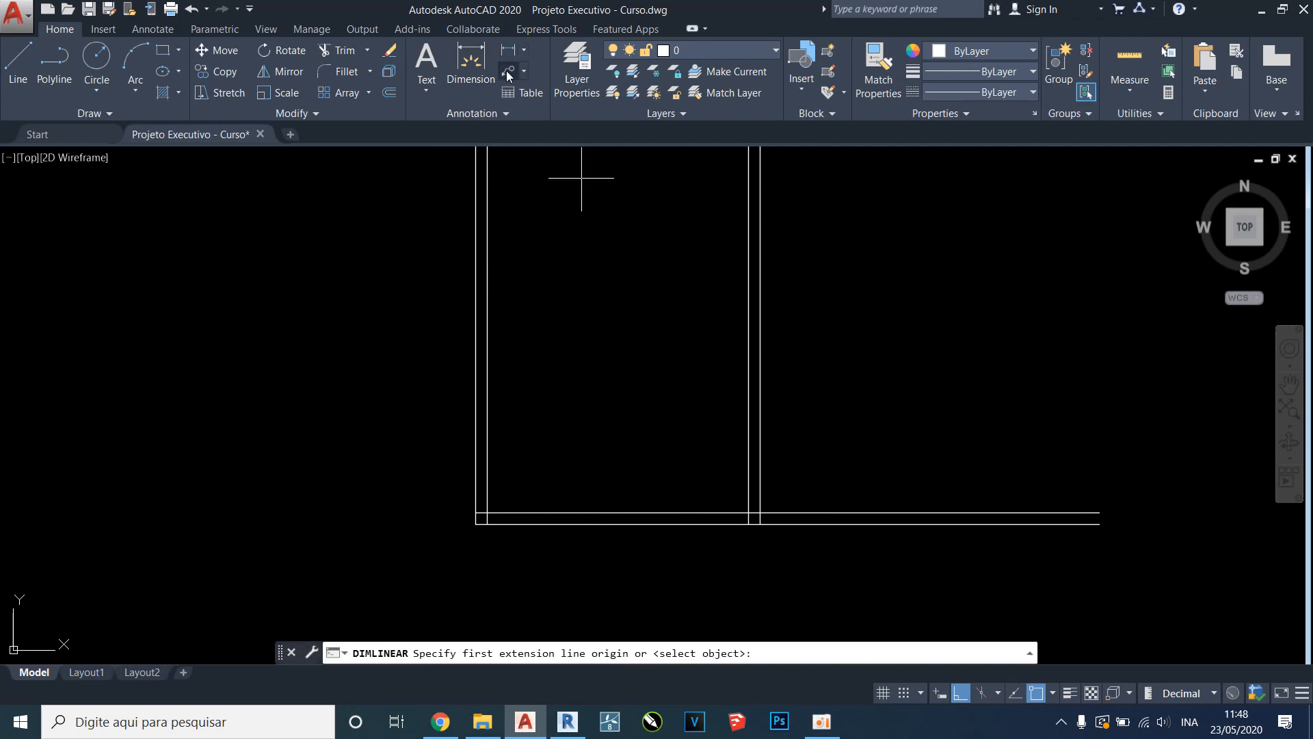
click(486, 513)
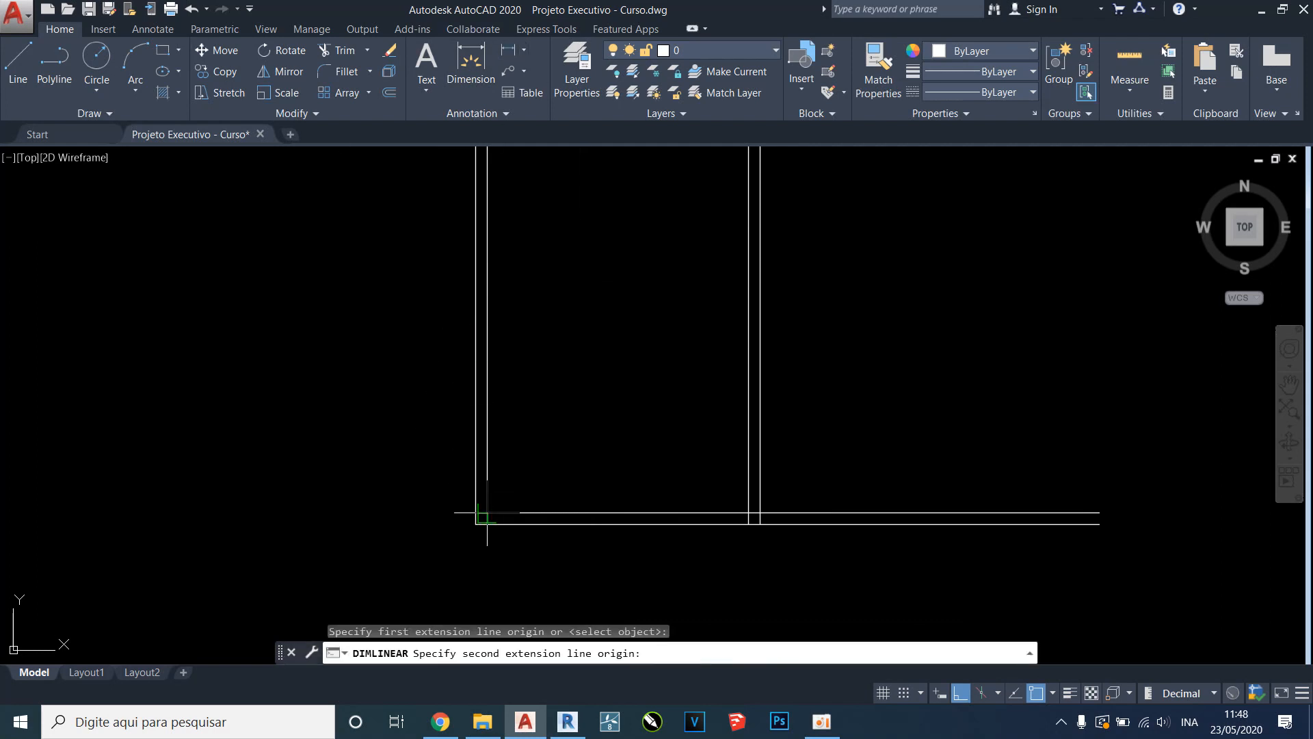
click(748, 513)
scroll(688, 465, up, 2)
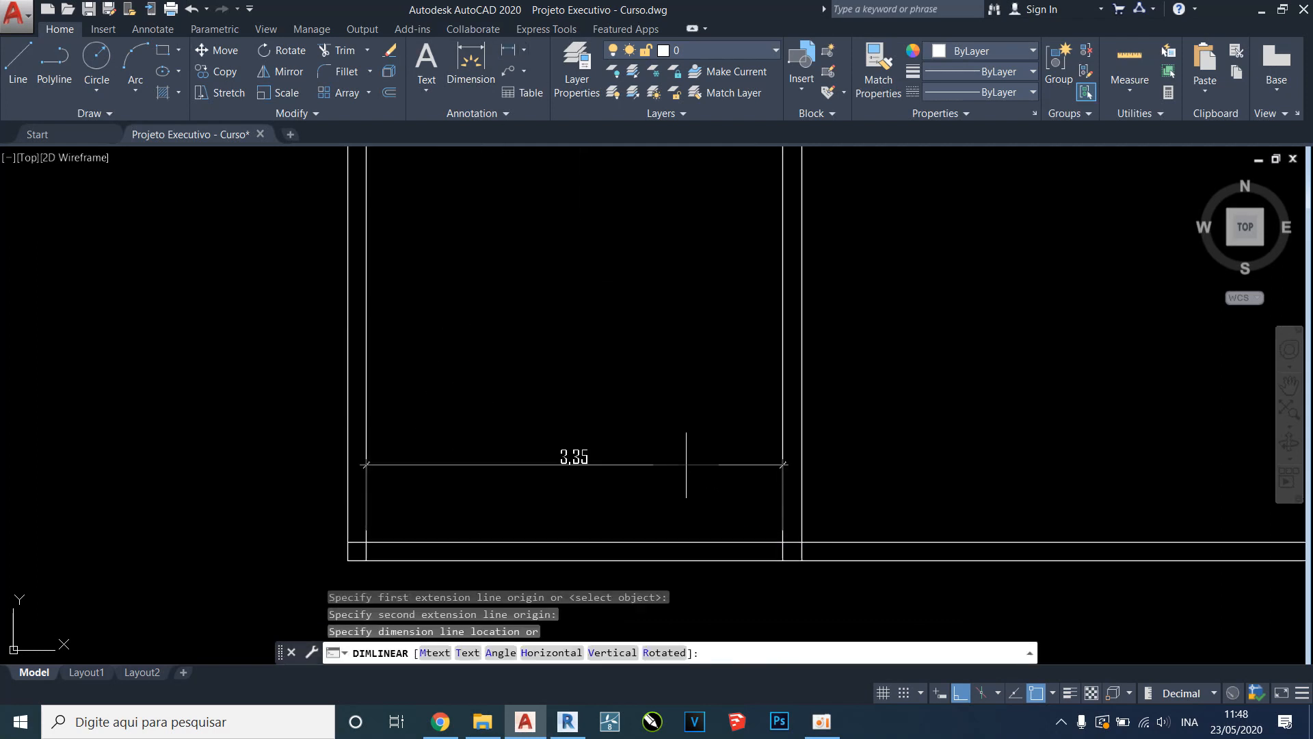
middle_drag(686, 465, 650, 410)
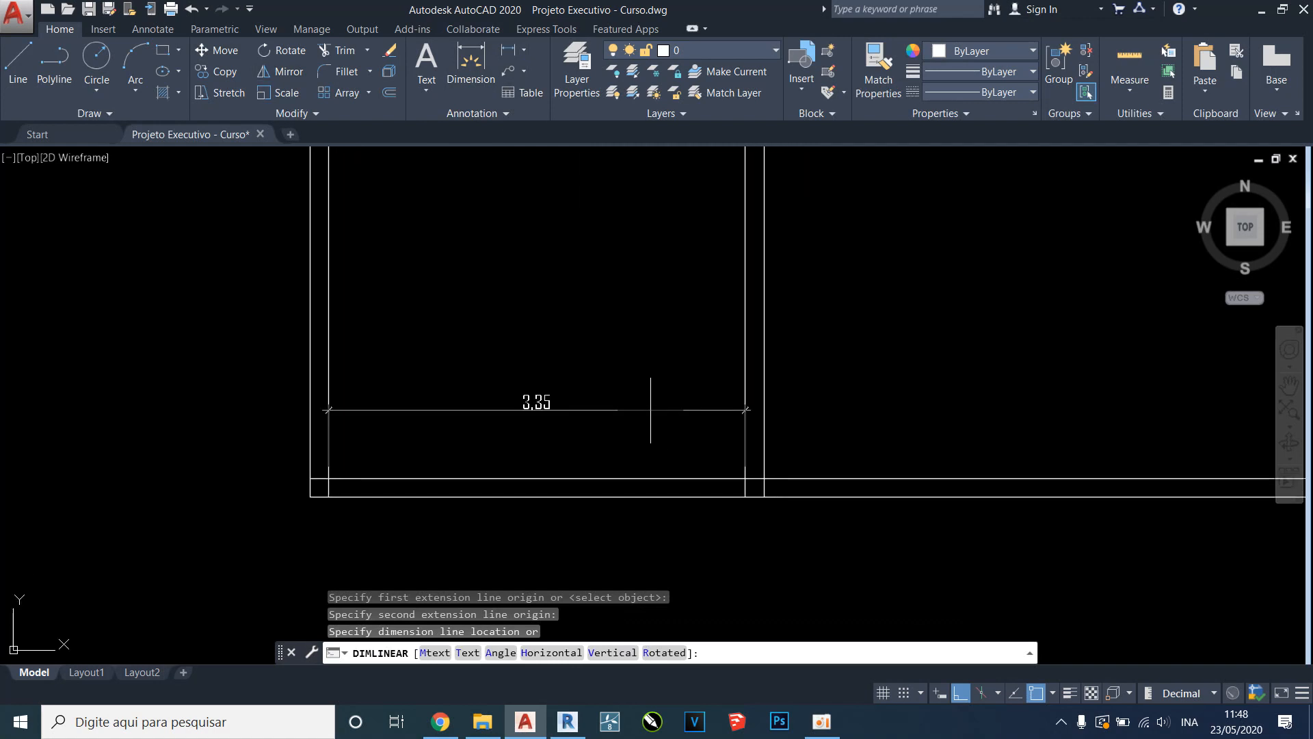
key(Escape)
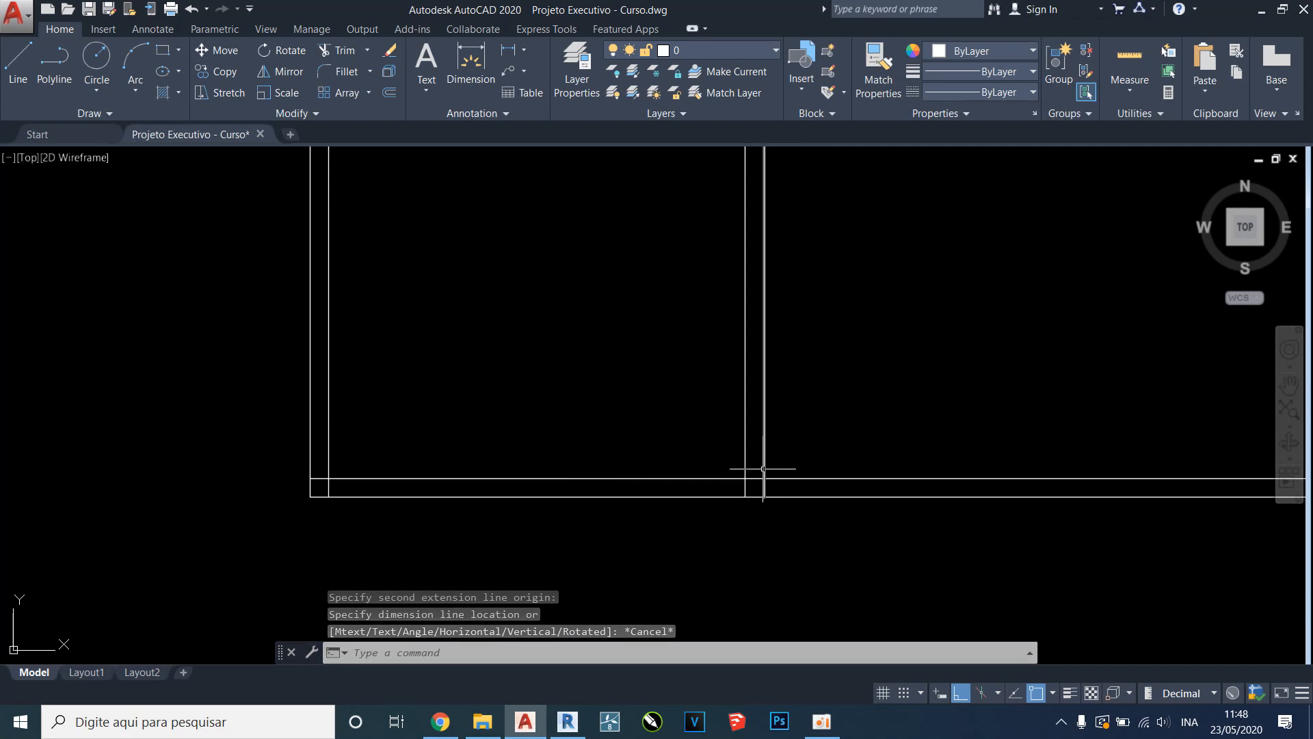
Move both lines of the copied vertical wall 0.15 to the right
click(818, 418)
click(680, 424)
text(m)
key(Return)
click(542, 329)
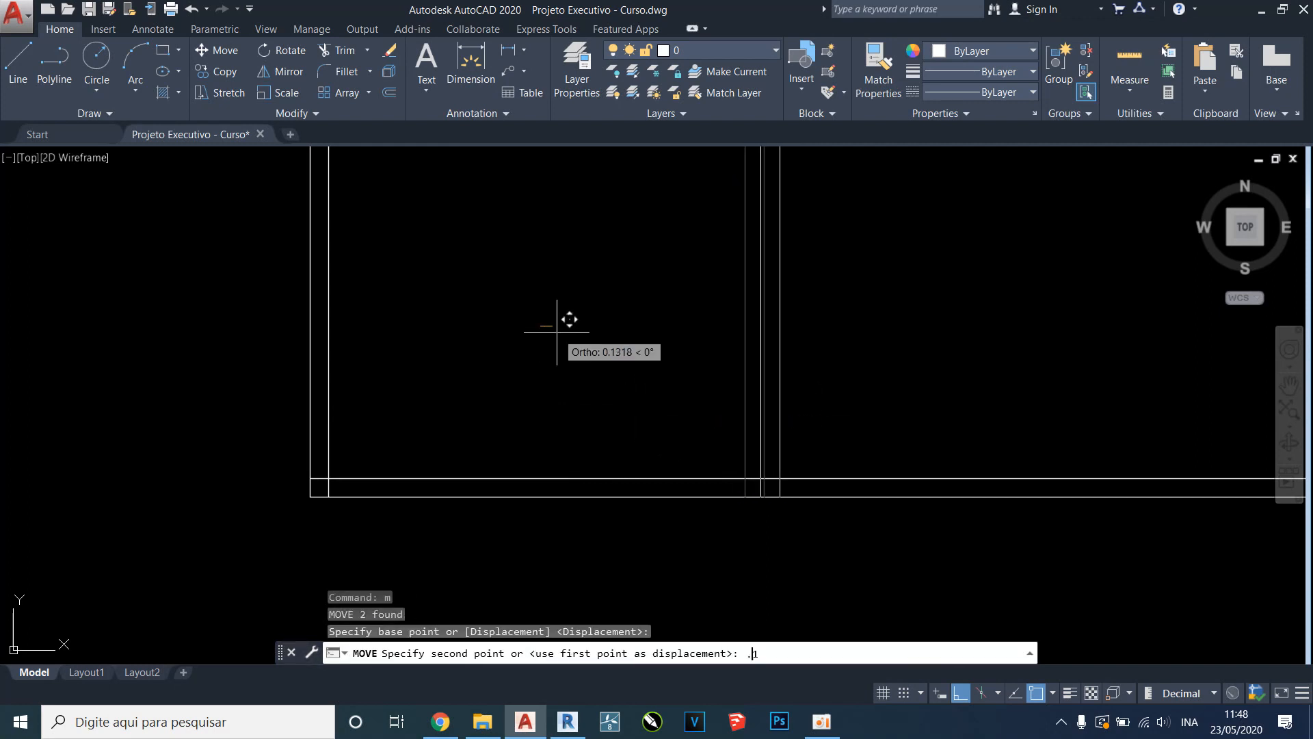
text(5)
key(Return)
key(Escape)
Trim the horizontal wall lines beyond the right vertical wall and the overlapping segments in the lower-right corner
click(836, 354)
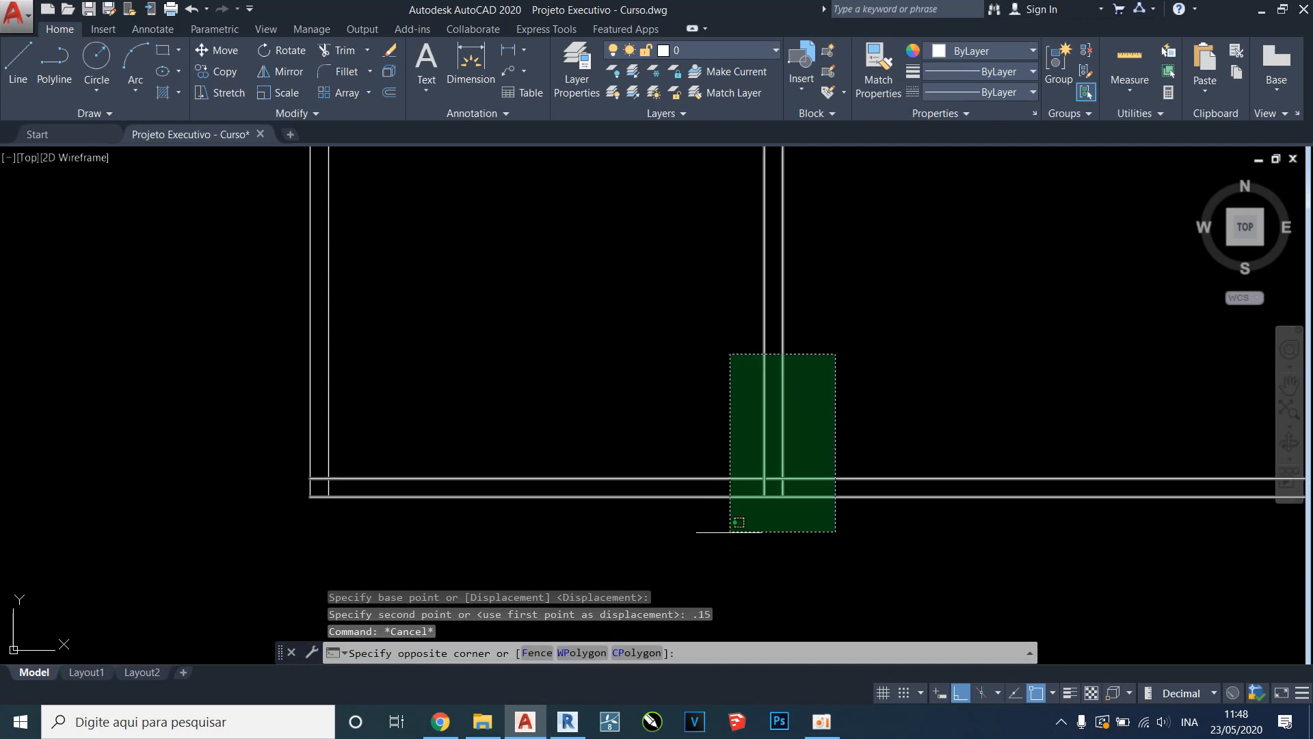
click(732, 531)
text(tr)
key(Return)
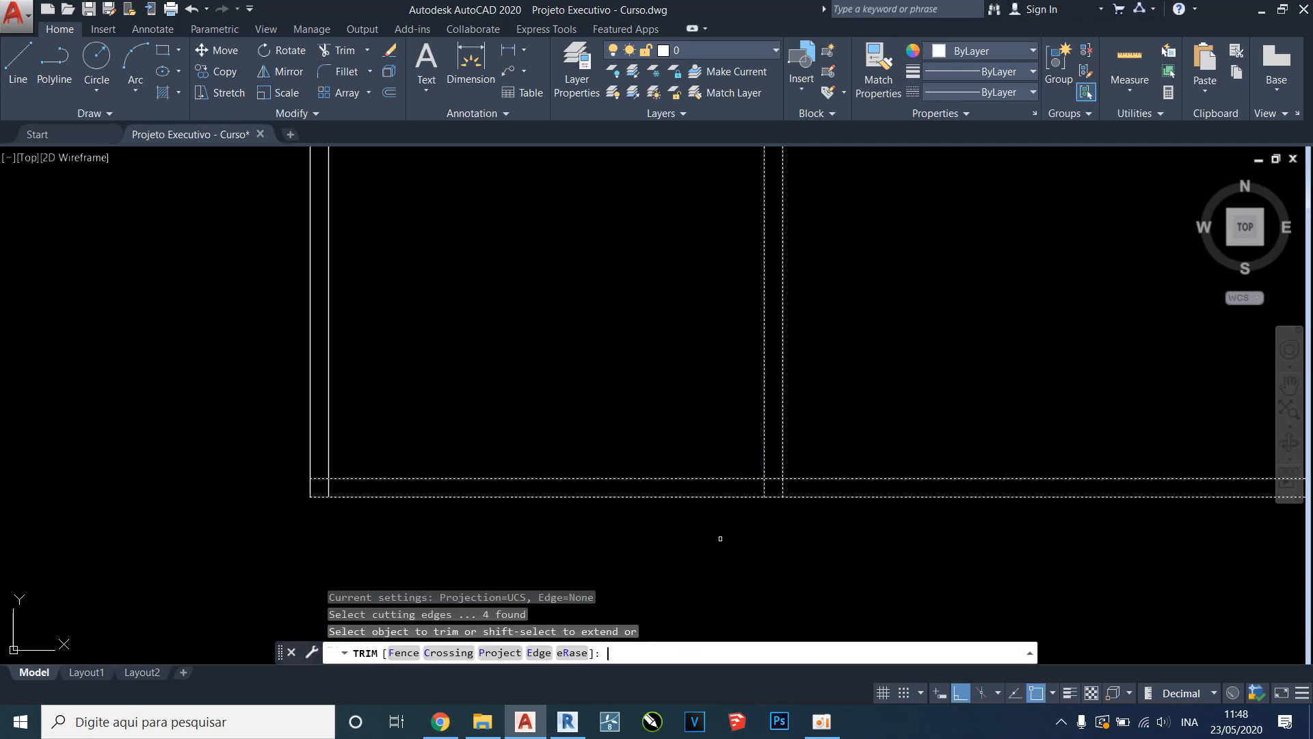
click(958, 347)
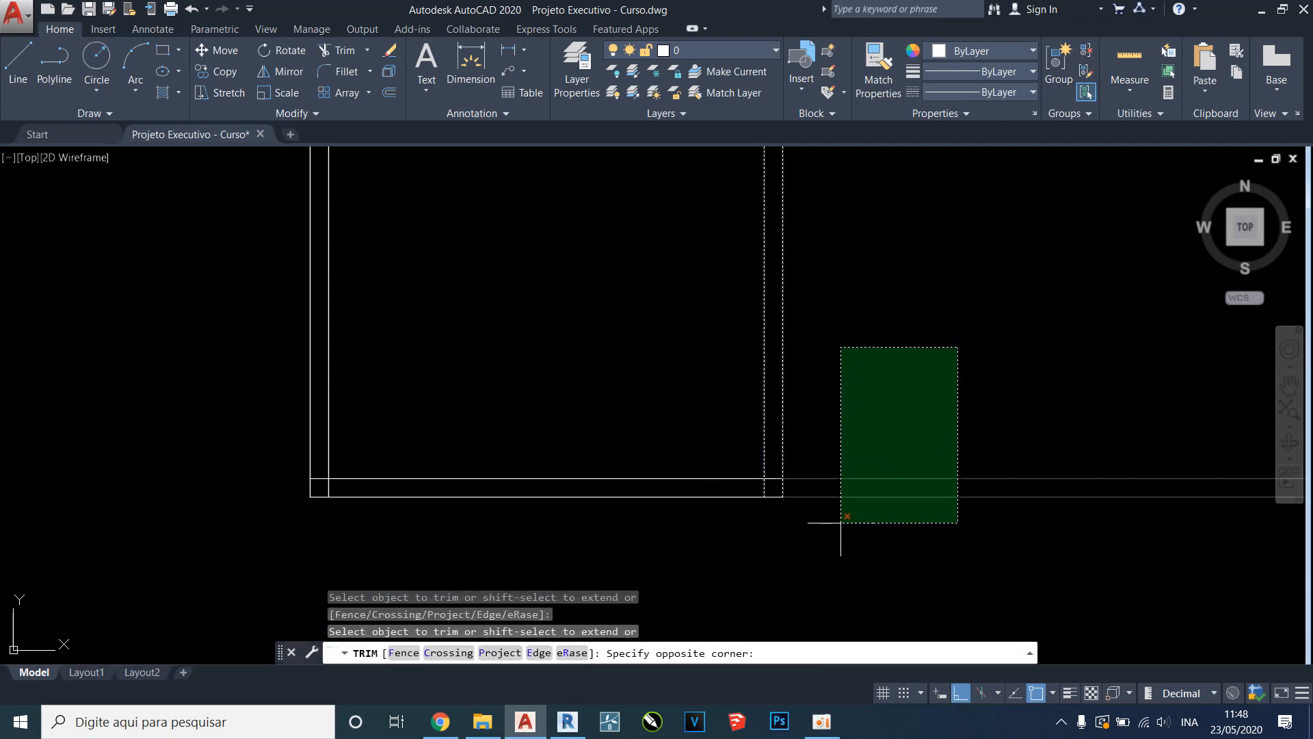
click(763, 521)
scroll(762, 521, up, 4)
click(858, 218)
click(849, 260)
click(845, 287)
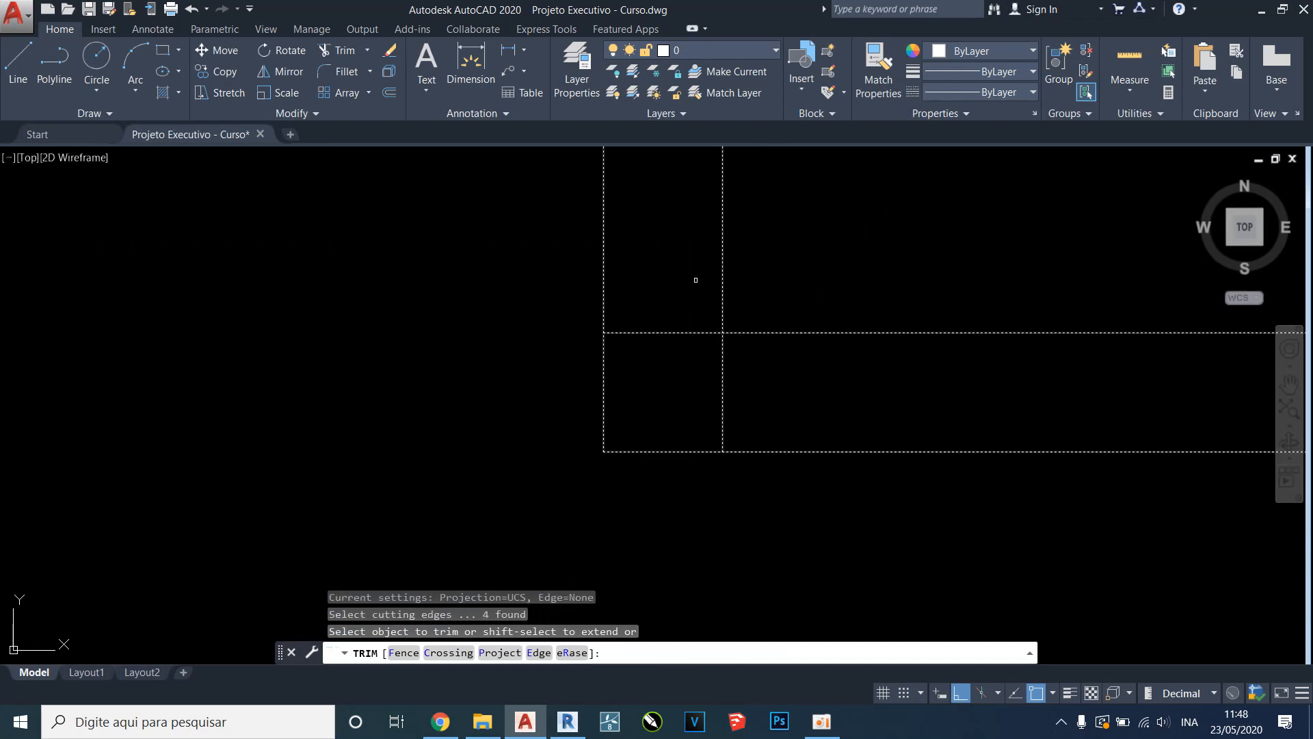
Trim the overlapping wall segments inside the lower-left corner
click(696, 280)
click(609, 372)
click(786, 370)
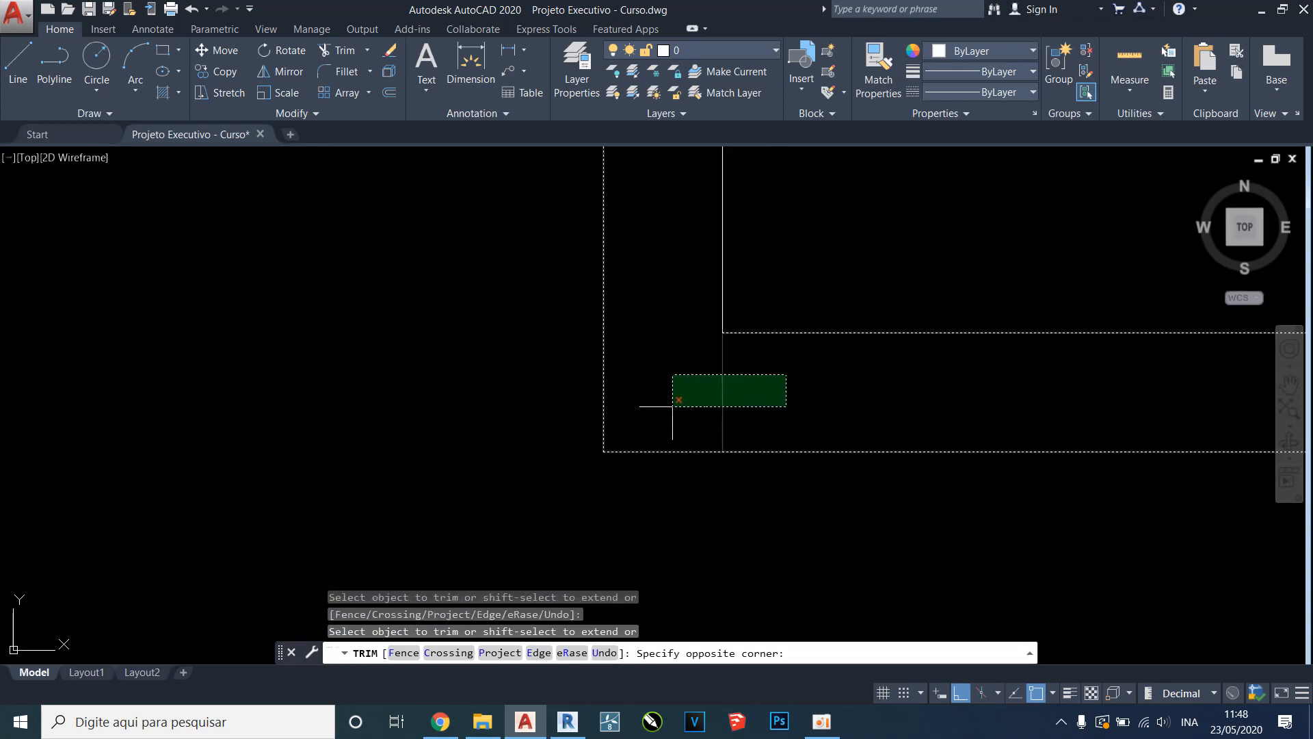
click(672, 406)
scroll(672, 406, down, 8)
key(Escape)
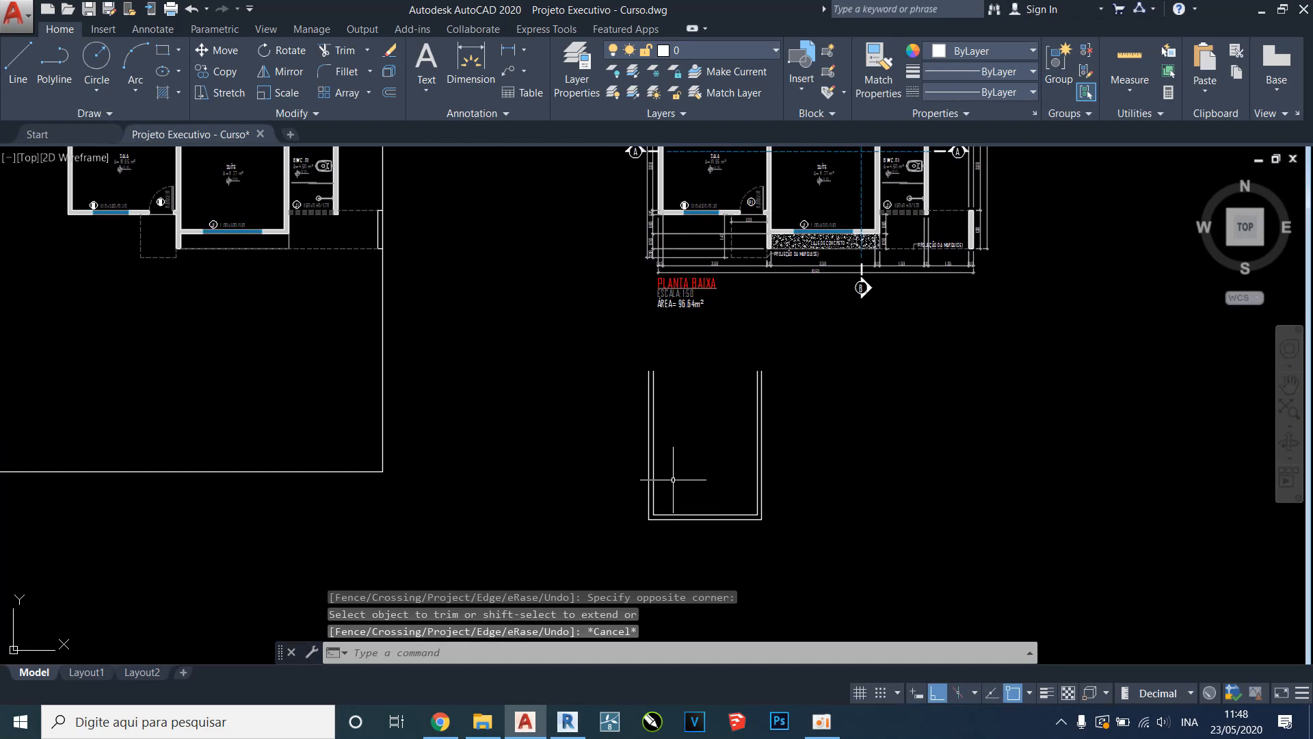
Measure the SUÍTE's vertical interior length on the floor plan with a linear dimension, without placing it
scroll(791, 345, up, 3)
middle_drag(945, 320, 880, 462)
scroll(948, 505, down, 1)
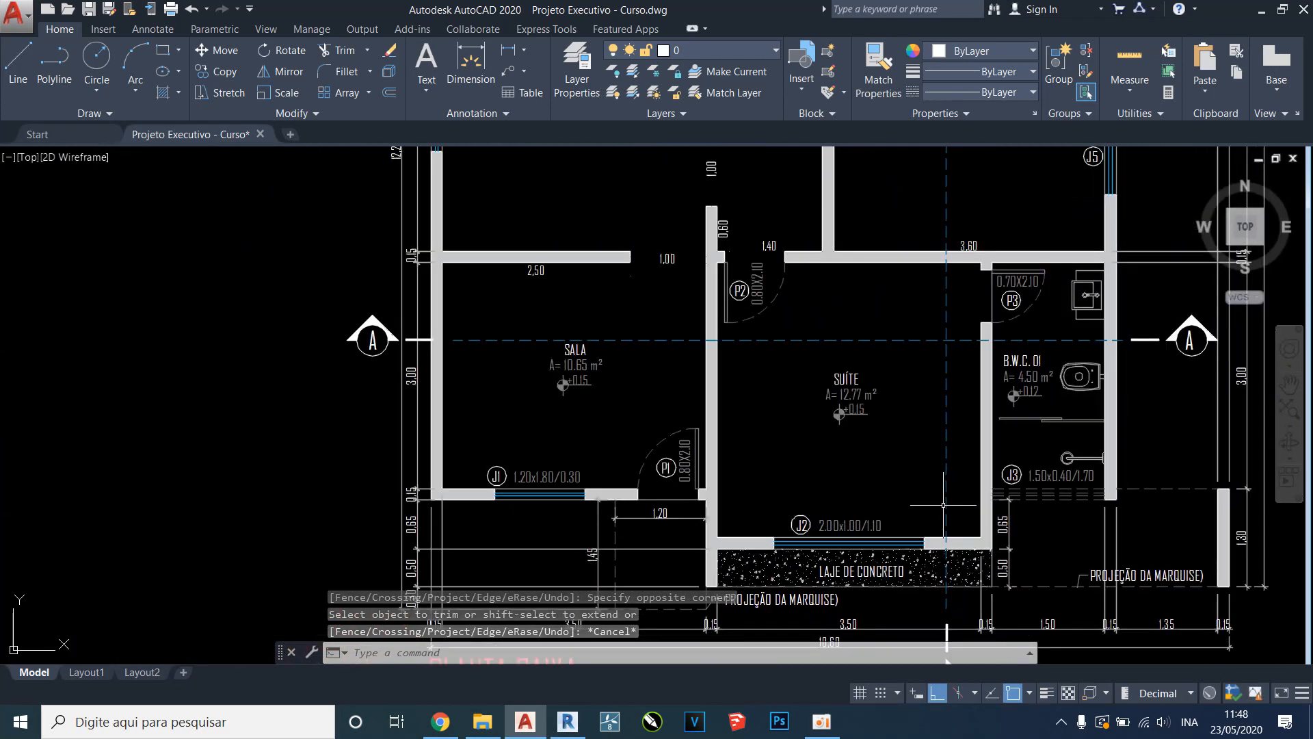
key(Escape)
key(Escape)
click(507, 50)
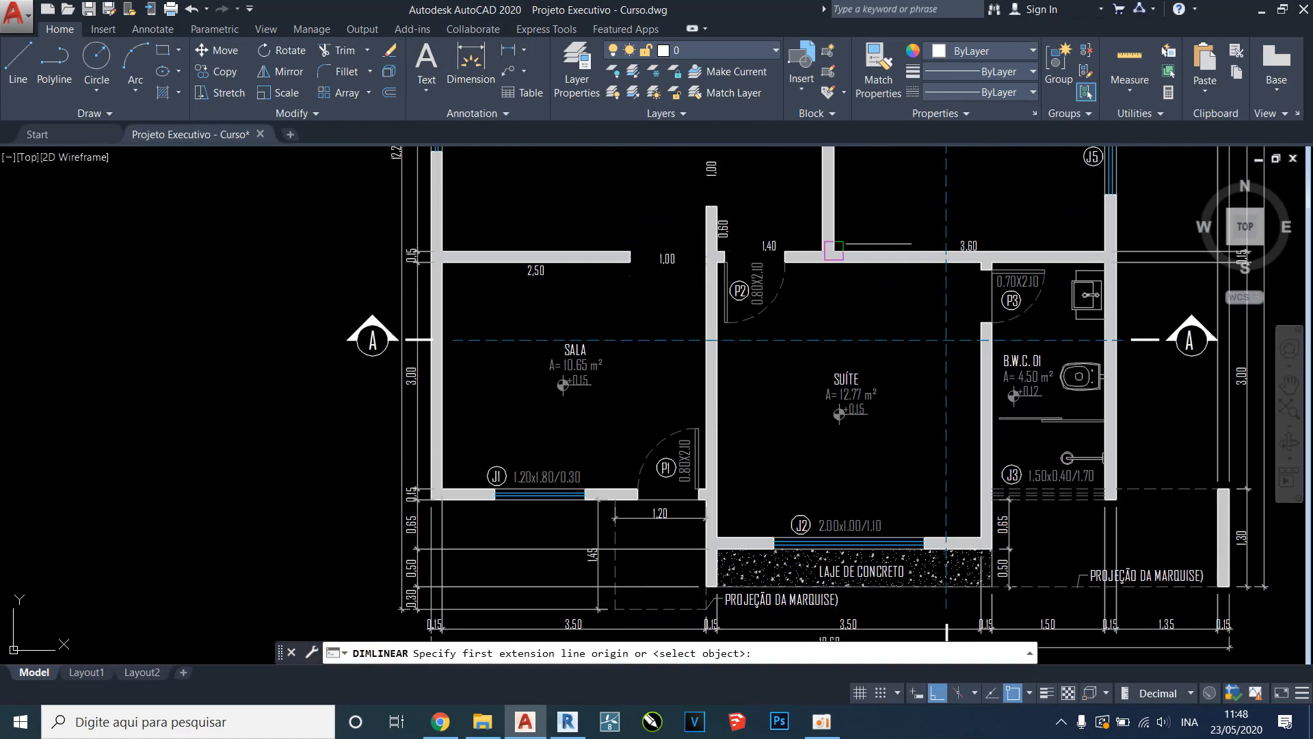
click(946, 262)
click(946, 541)
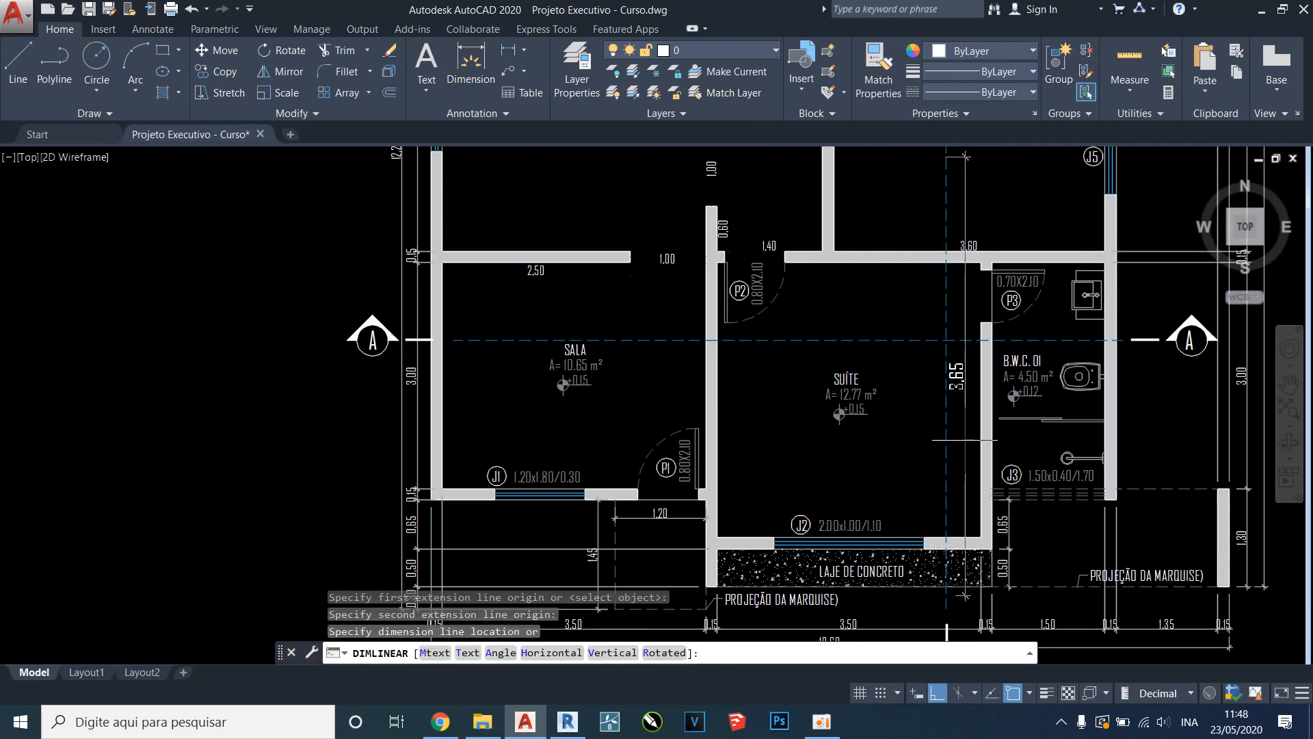
scroll(966, 439, up, 2)
scroll(966, 440, down, 5)
scroll(824, 460, up, 6)
key(Escape)
Copy both lines of the bottom horizontal wall 3.8 upward to form the room's upper wall
click(724, 416)
click(667, 534)
middle_drag(702, 343, 689, 454)
text(co)
key(Return)
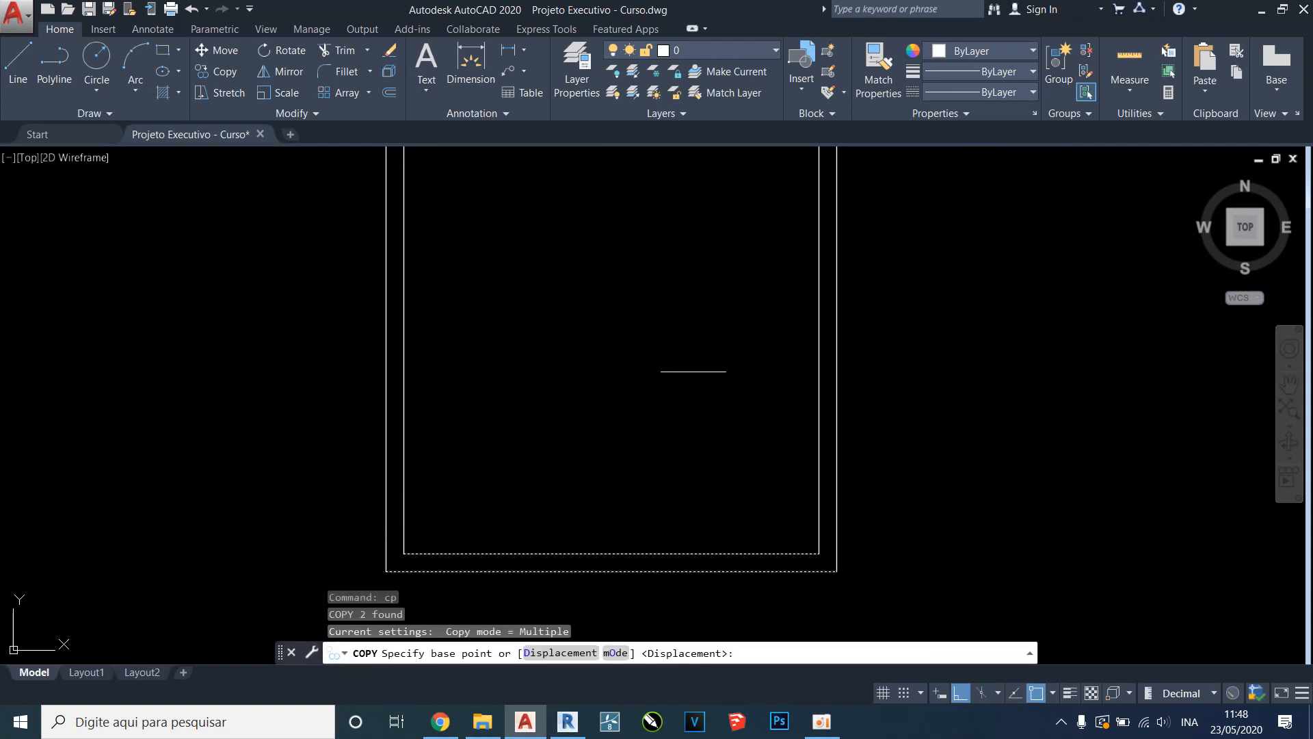
click(694, 400)
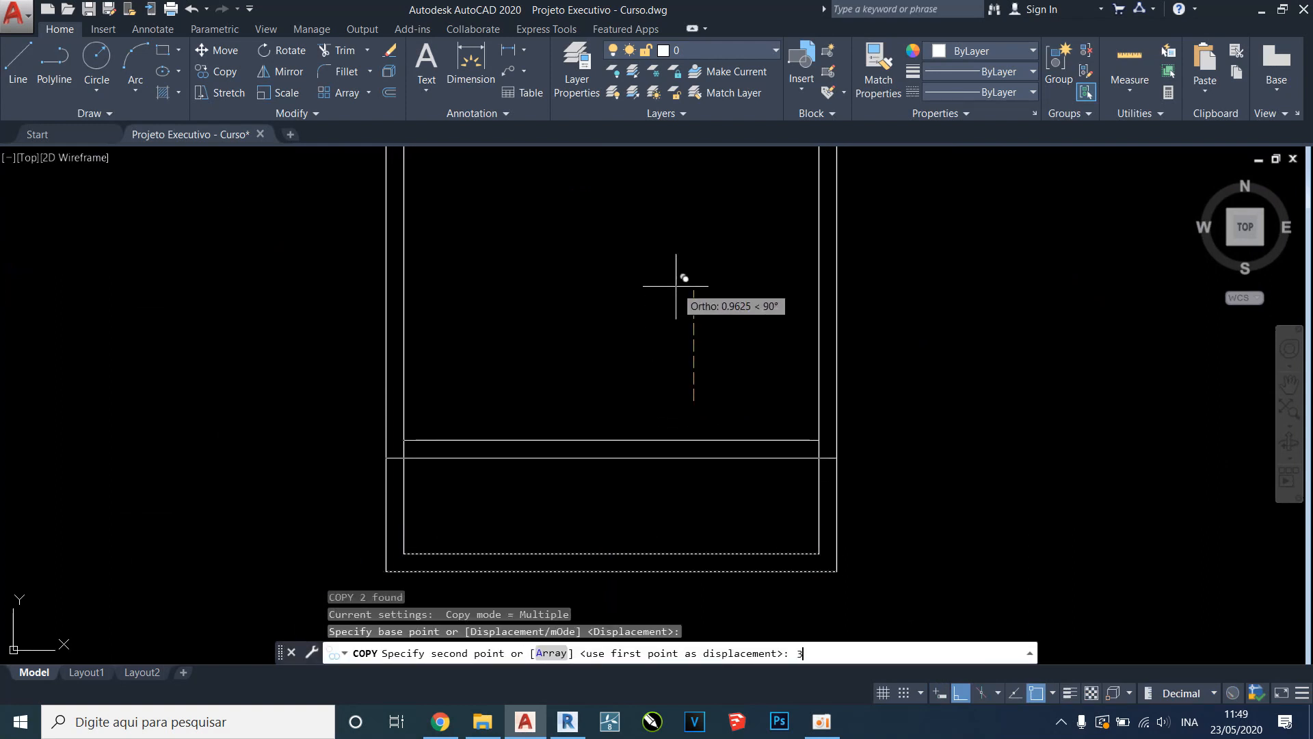
text(3.8)
key(Return)
scroll(681, 281, down, 2)
key(Escape)
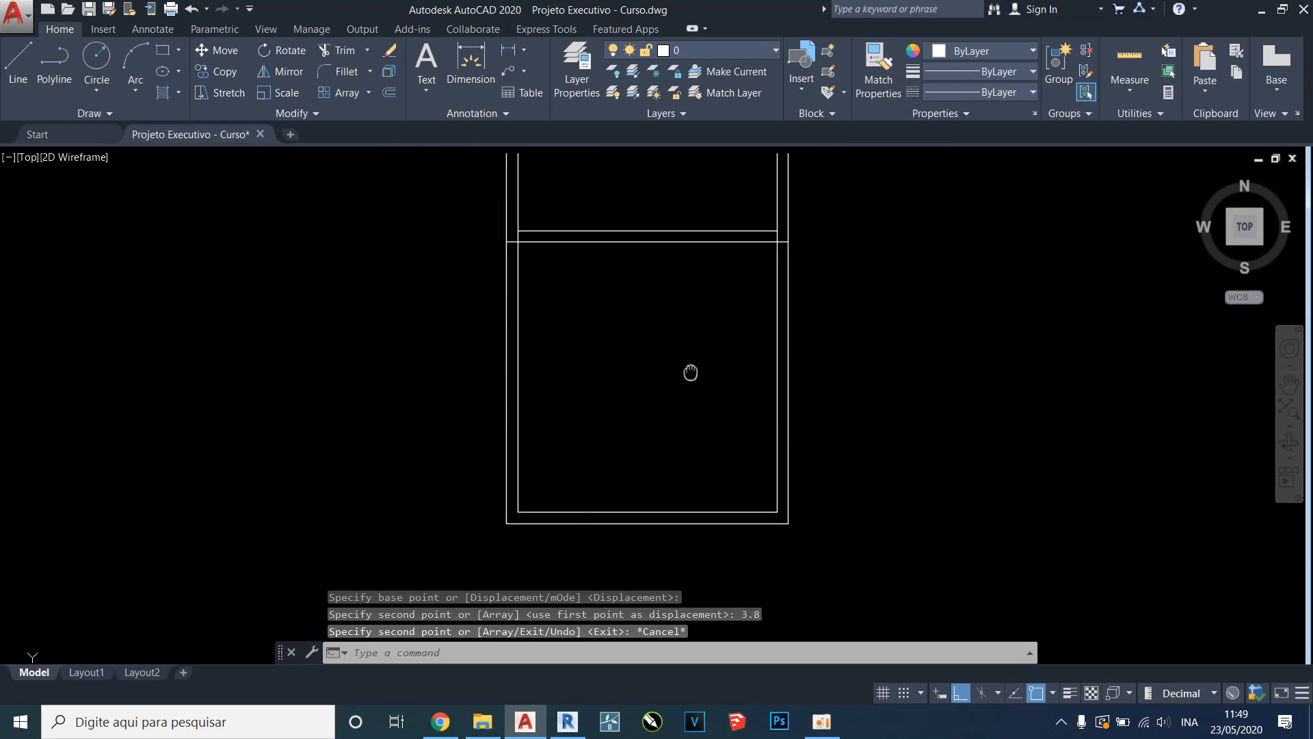
Measure the clear vertical distance between the bottom wall and the copied upper wall with a linear dimension, without placing it
key(Escape)
key(Escape)
click(503, 56)
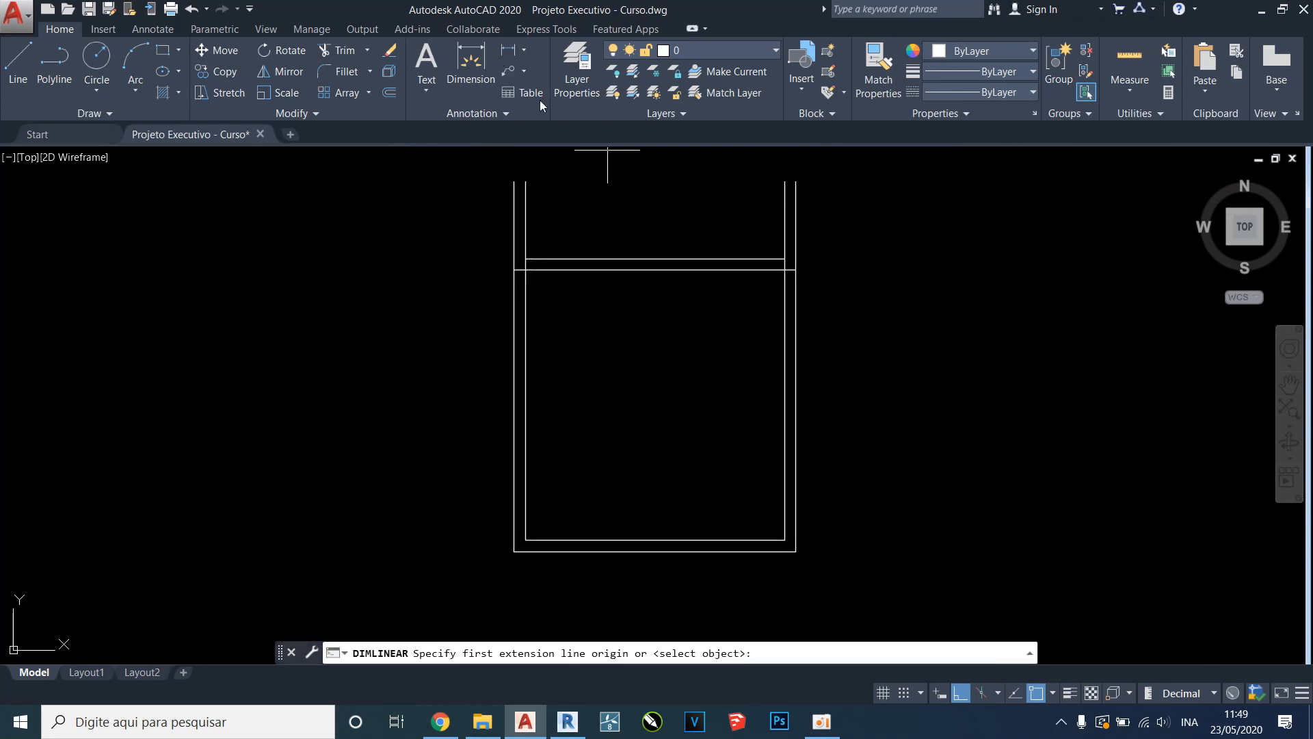
click(654, 269)
click(656, 539)
scroll(663, 416, up, 2)
scroll(663, 415, down, 2)
key(Escape)
key(Escape)
Examine the width of the B.W.C. 01 beside the SUÍTE in the dimensioned floor plan
scroll(836, 199, down, 6)
middle_drag(836, 199, 649, 398)
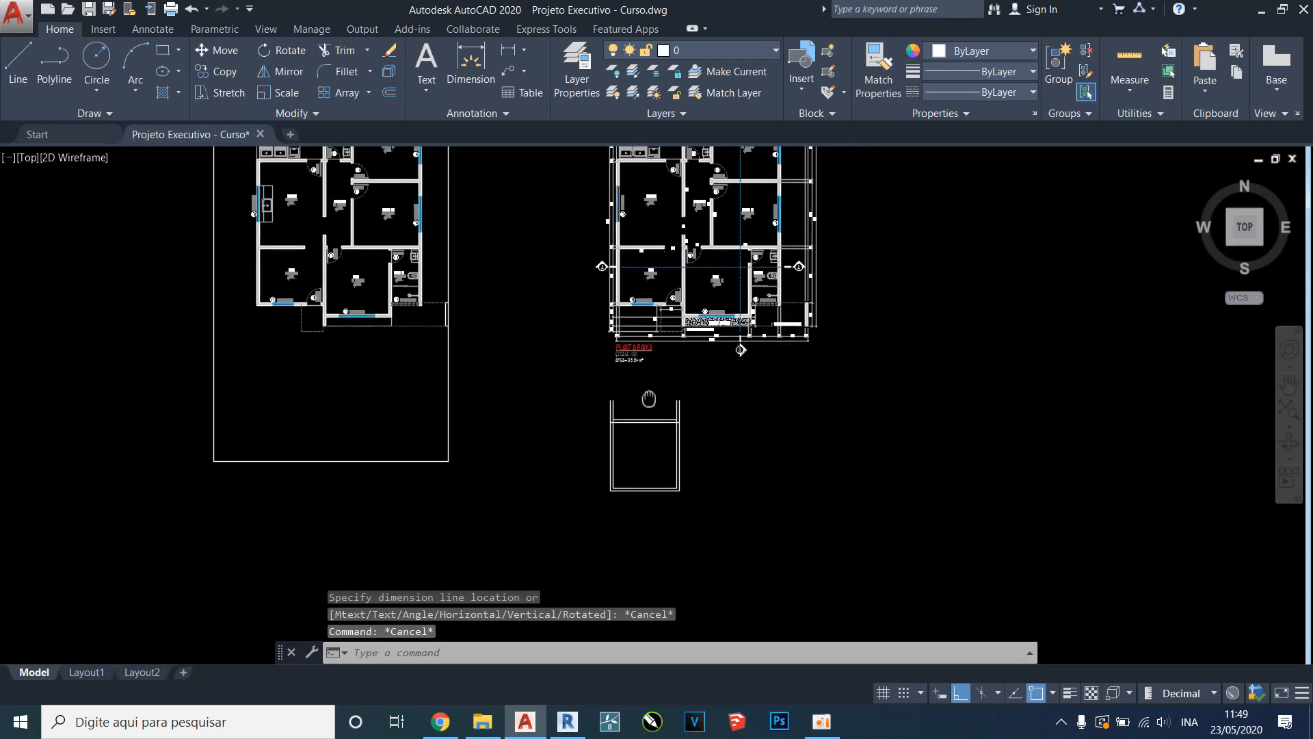
scroll(770, 260, up, 2)
scroll(733, 324, up, 2)
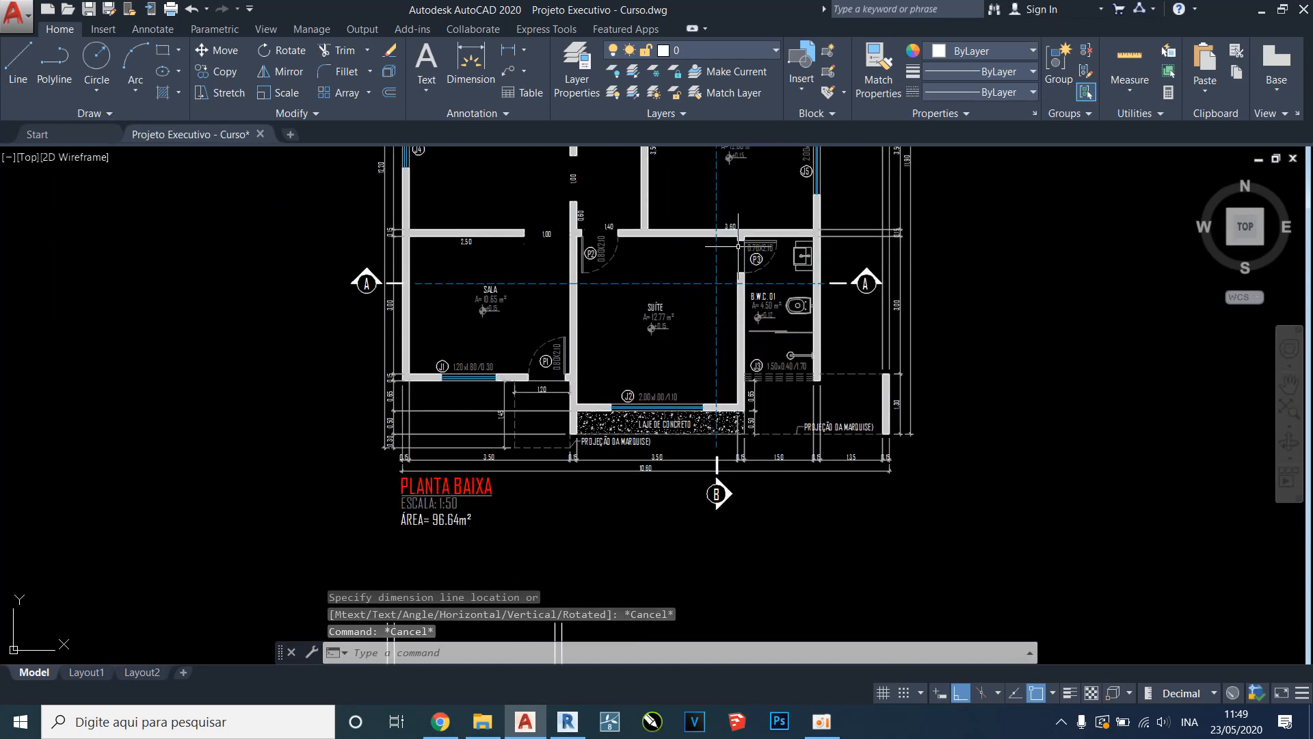
scroll(788, 301, up, 2)
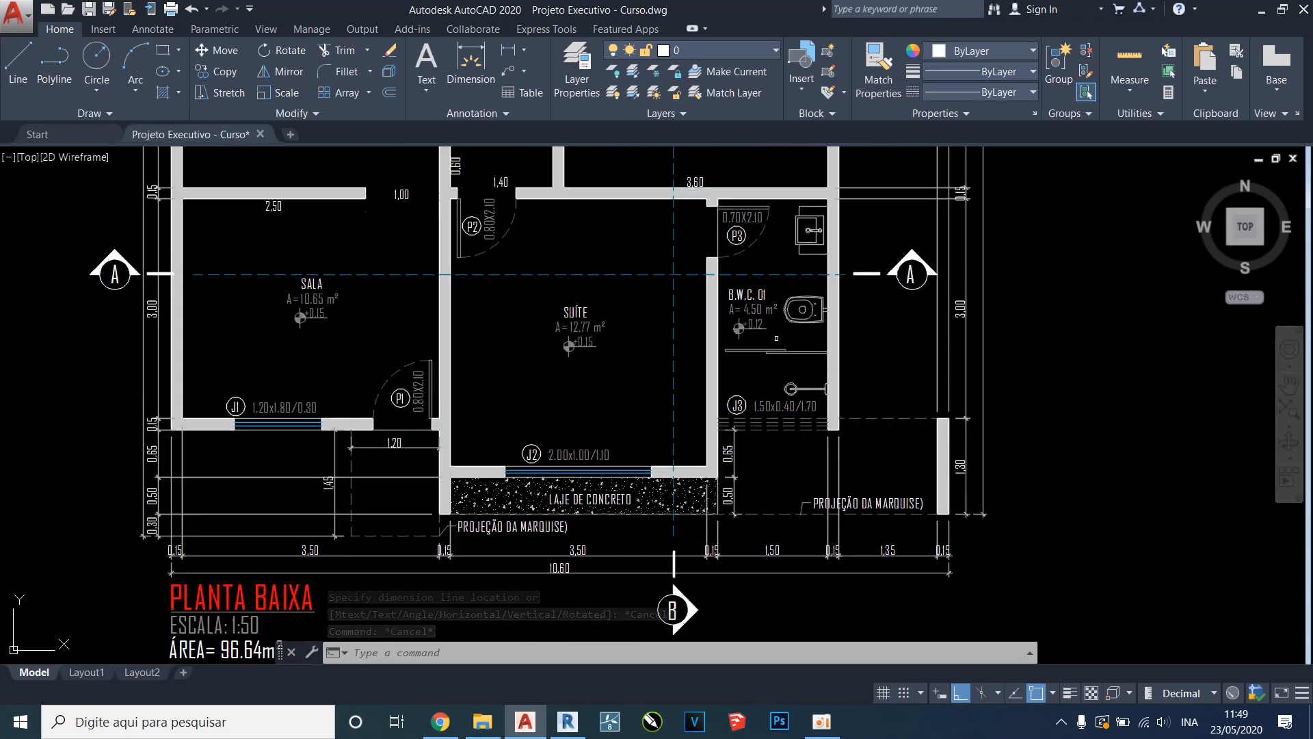
scroll(777, 338, up, 2)
middle_drag(770, 574, 772, 163)
scroll(772, 164, down, 6)
scroll(642, 367, up, 4)
Copy both lines of the suite's right-hand wall 1.65 to the right to form the bathroom's outer wall
click(680, 349)
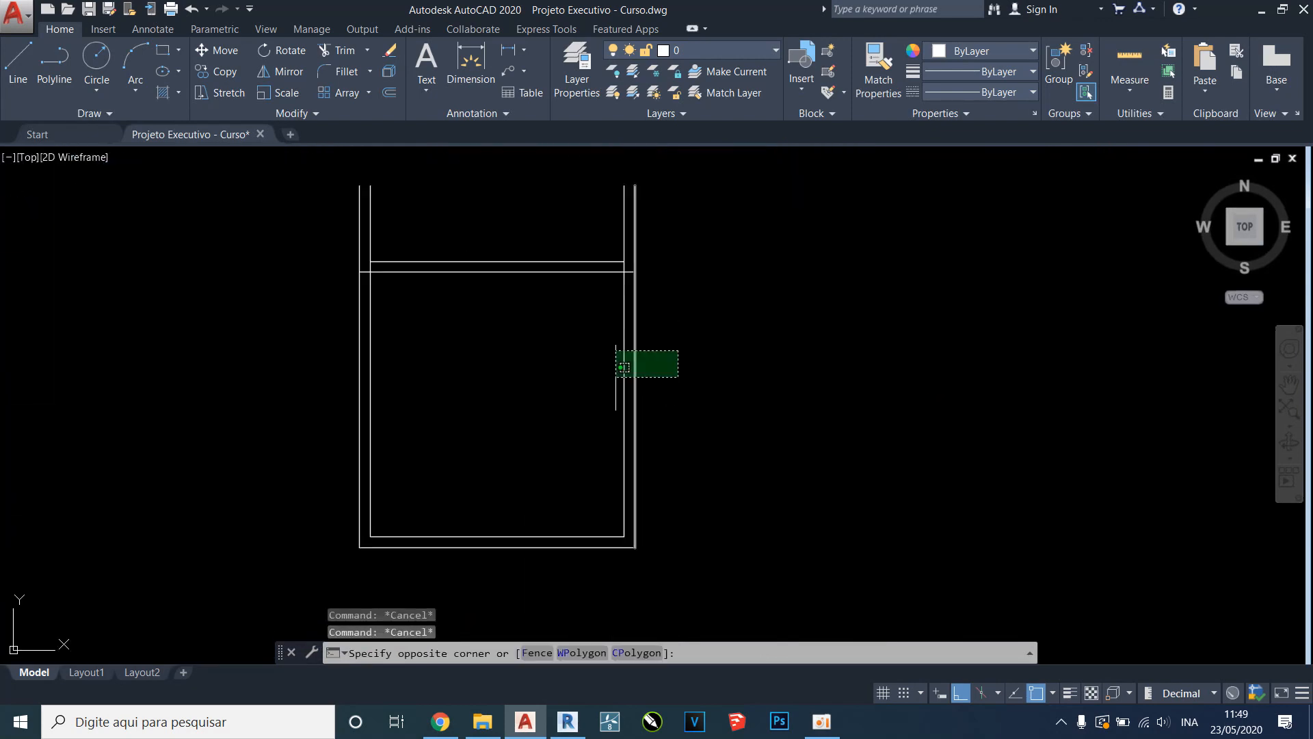
click(614, 379)
text(cond )
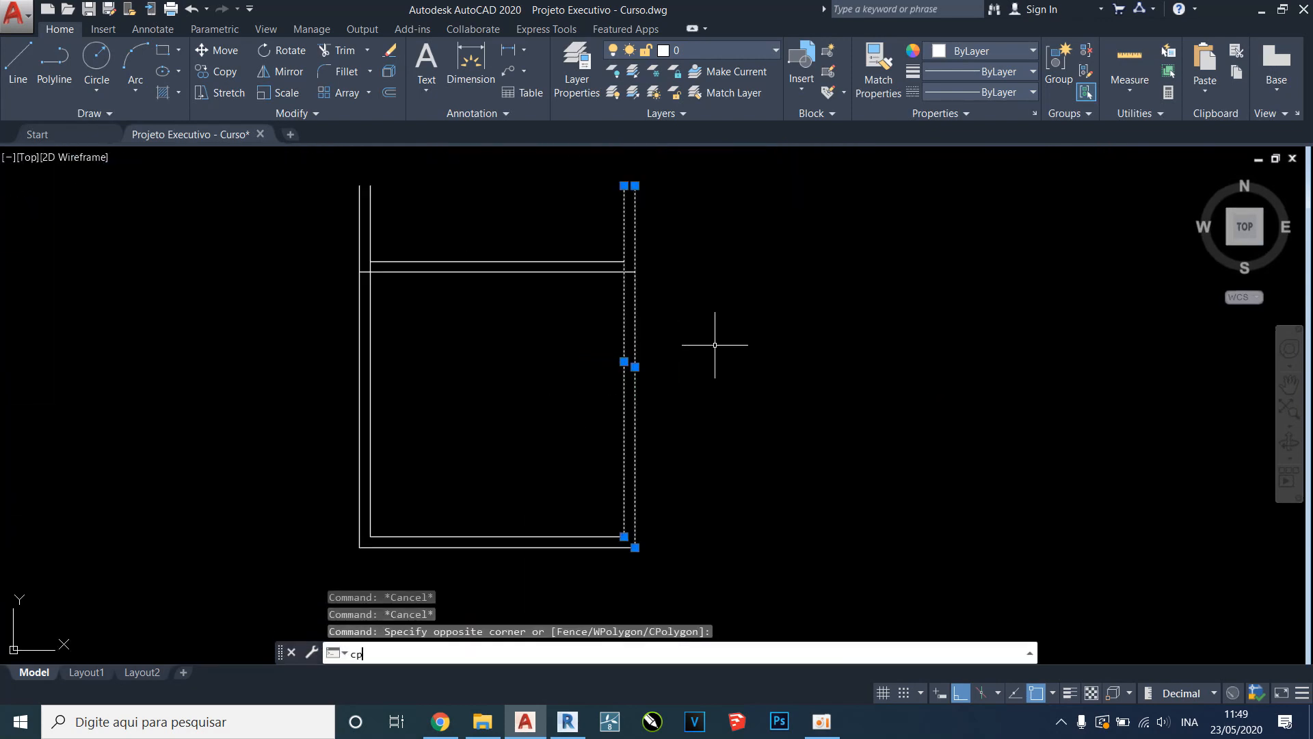
text(p)
key(Return)
click(742, 317)
text(1.6)
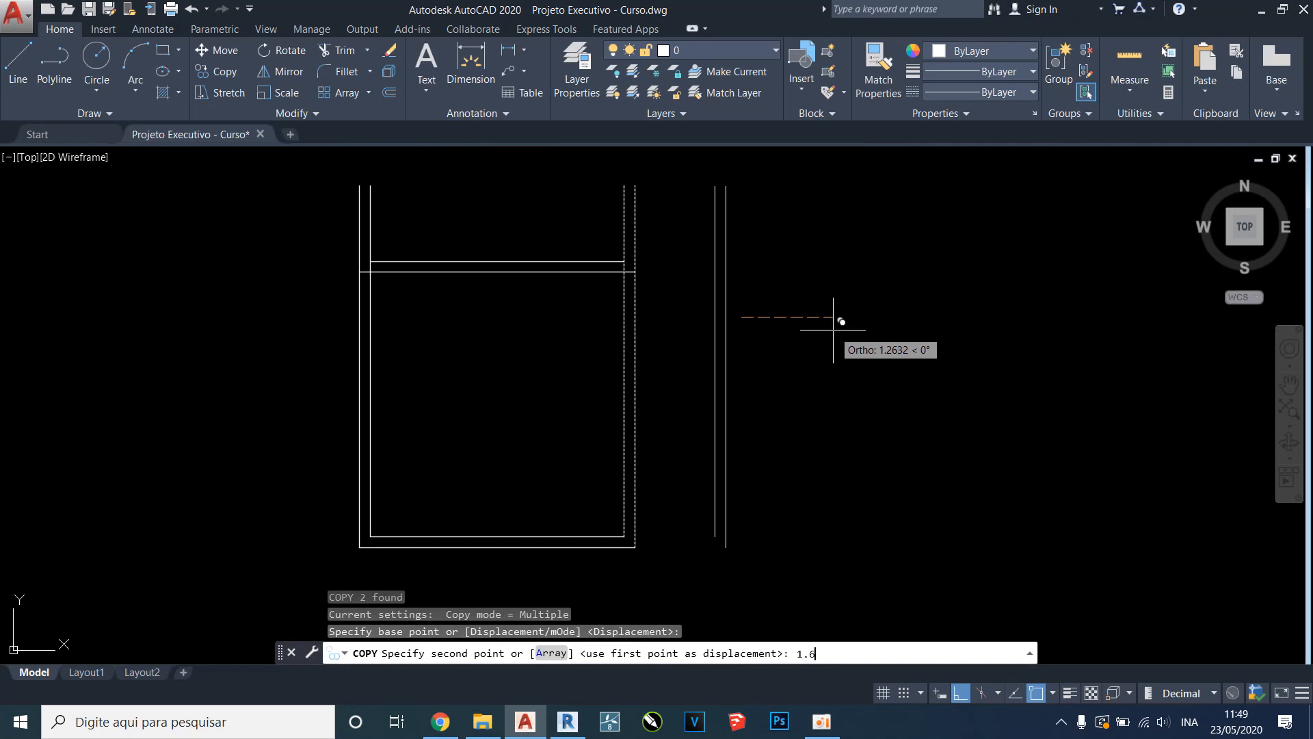
text(5)
key(Return)
key(Escape)
key(Escape)
Examine the wall behind the suite and bathroom in the floor plan and Revit's 3D model, and return to AutoCAD
click(554, 316)
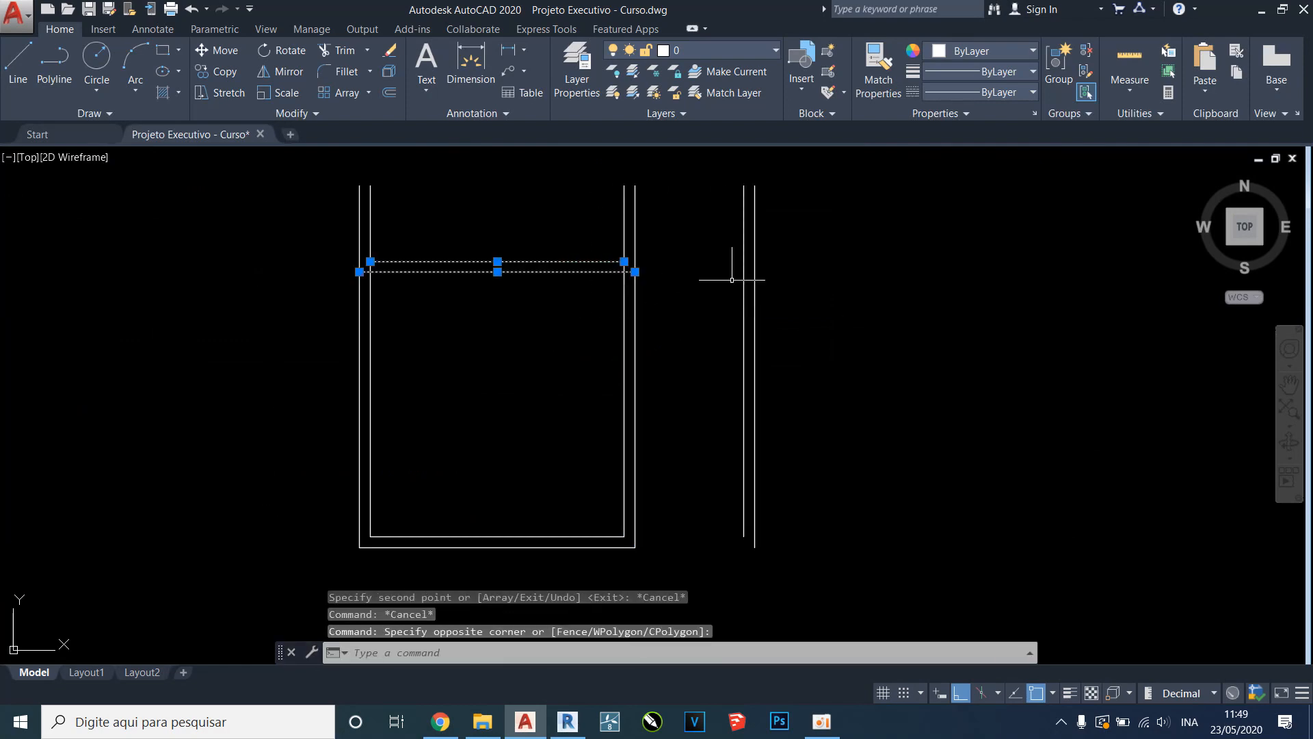
click(781, 244)
click(716, 325)
scroll(680, 347, down, 5)
scroll(622, 296, up, 4)
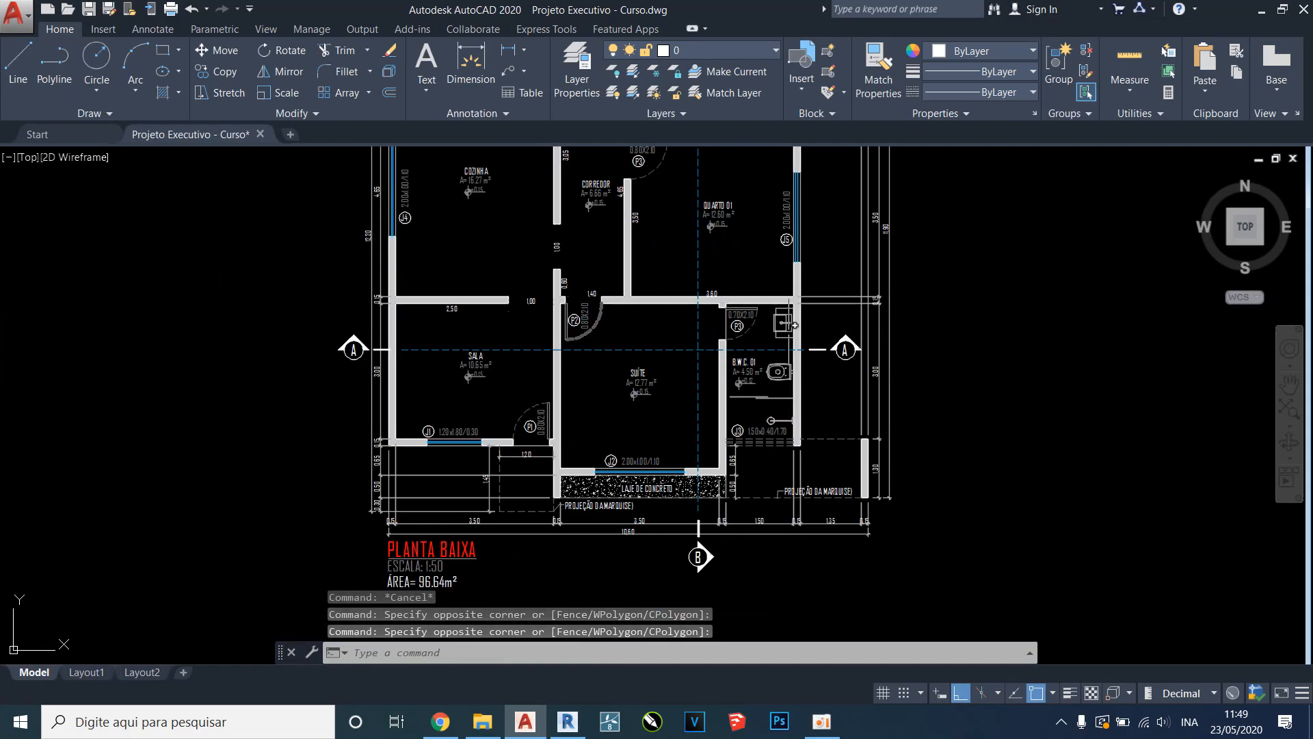
key(alt+Tab)
shift+middle_drag(811, 391, 700, 315)
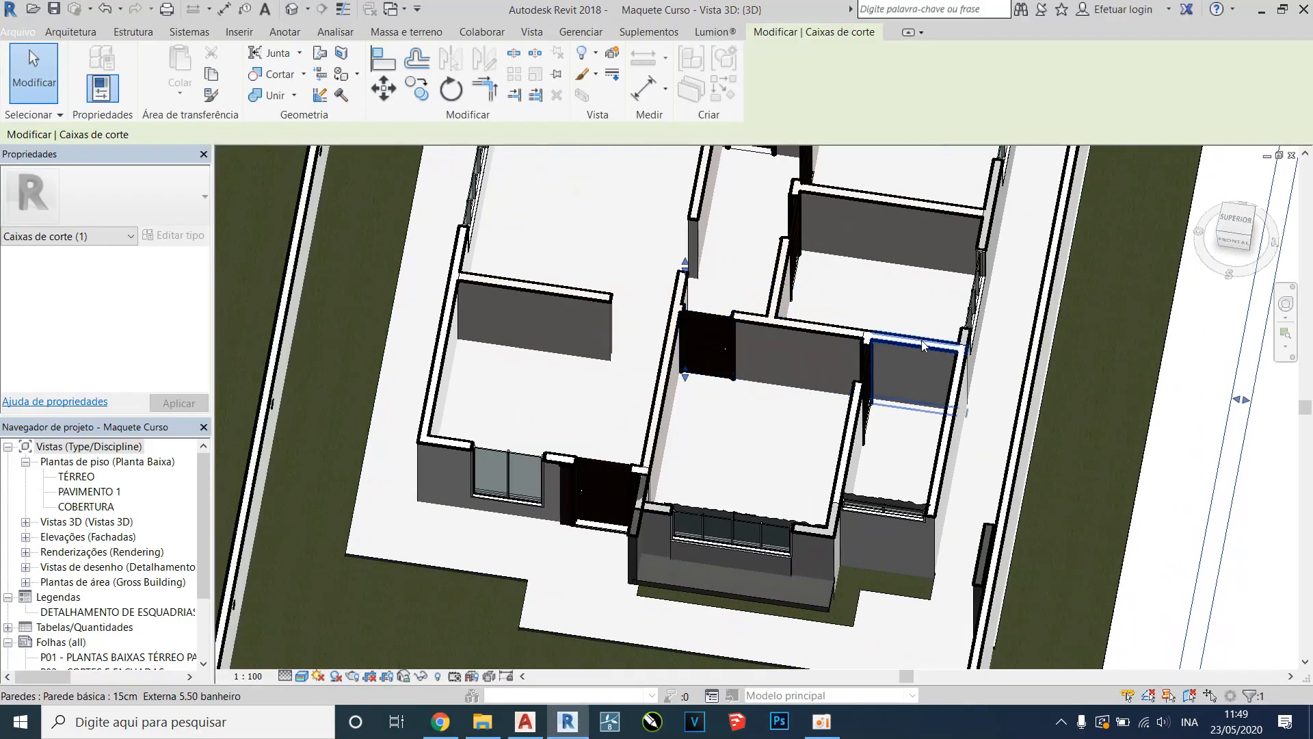
click(525, 721)
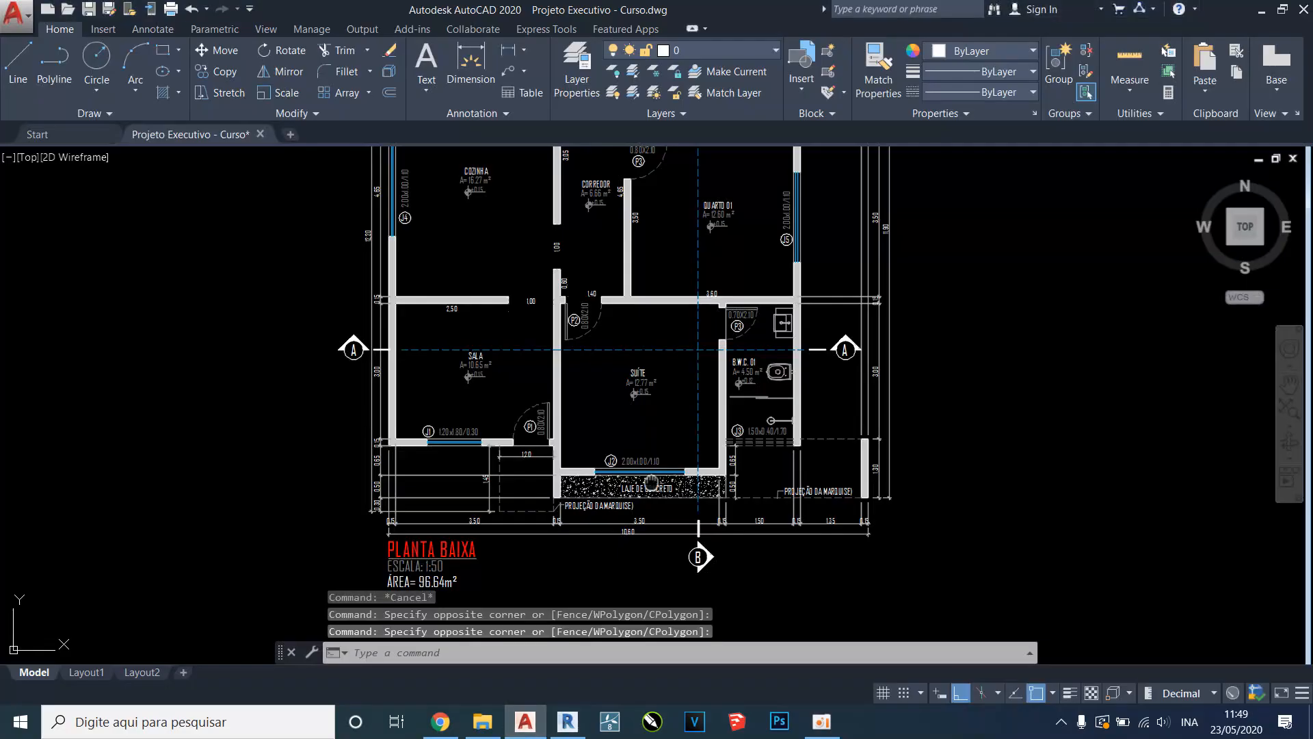
middle_drag(652, 479, 695, 155)
scroll(695, 154, down, 1)
scroll(635, 328, up, 3)
key(Escape)
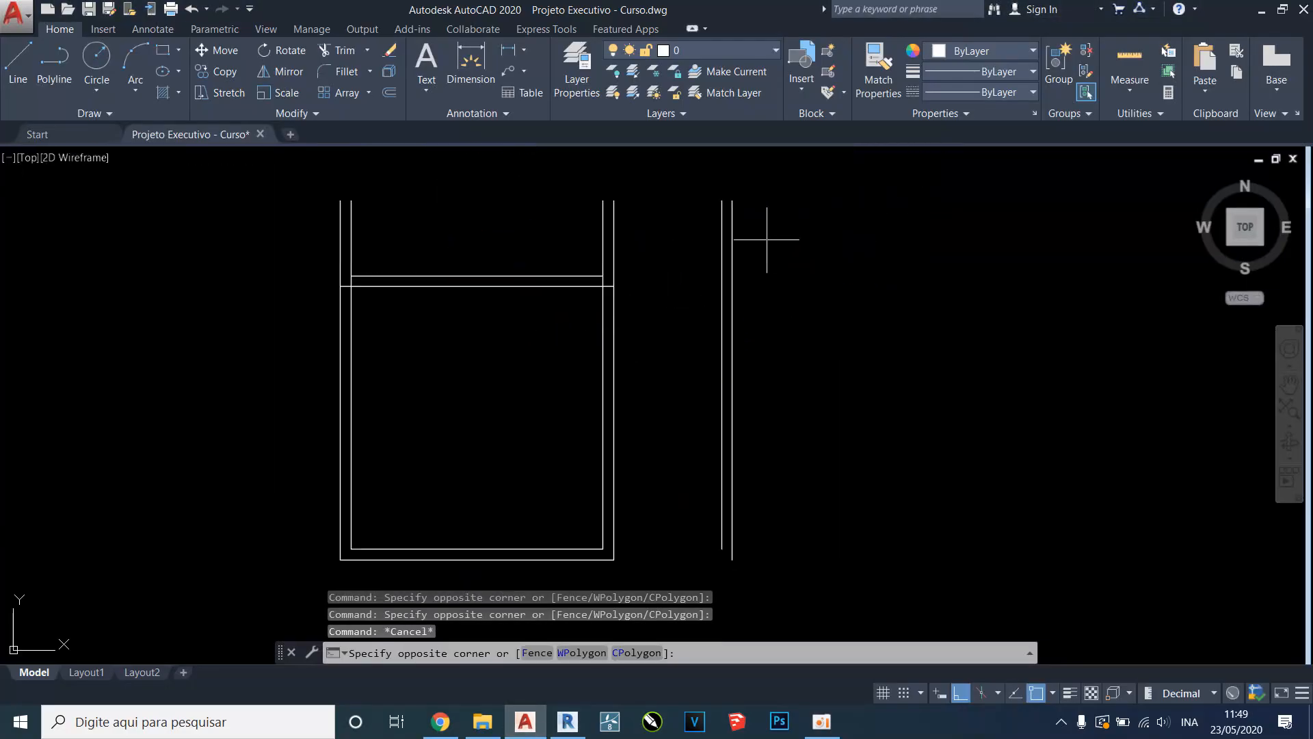
Extend both lines of the upper horizontal wall across to the bathroom's outer wall
click(766, 239)
click(717, 338)
click(564, 247)
click(491, 366)
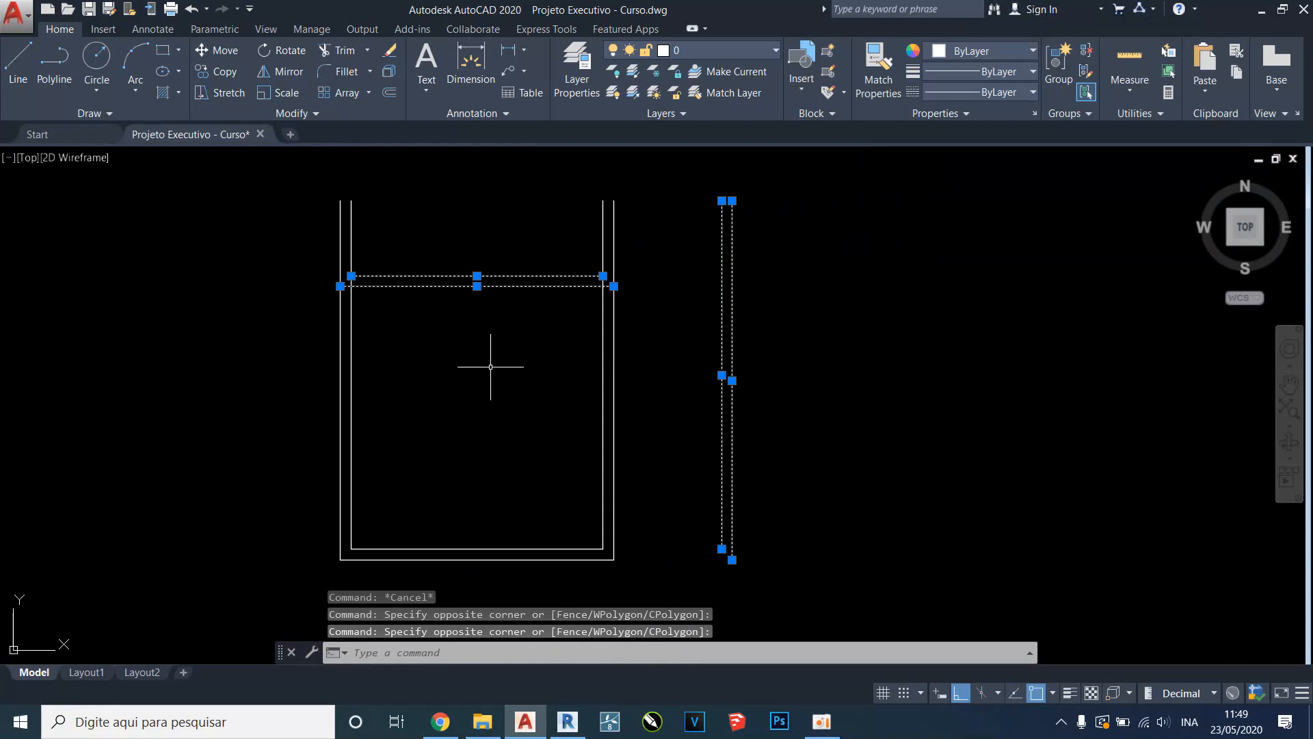
click(367, 50)
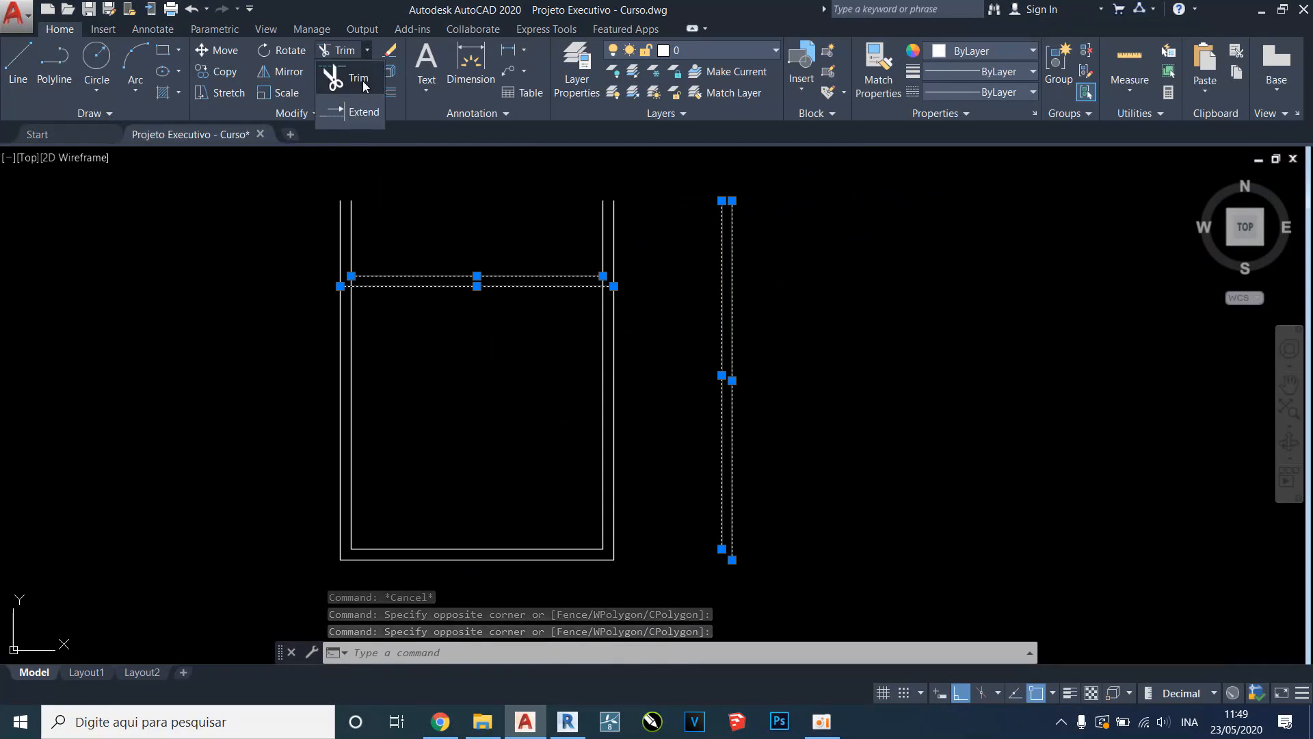
click(345, 109)
click(582, 244)
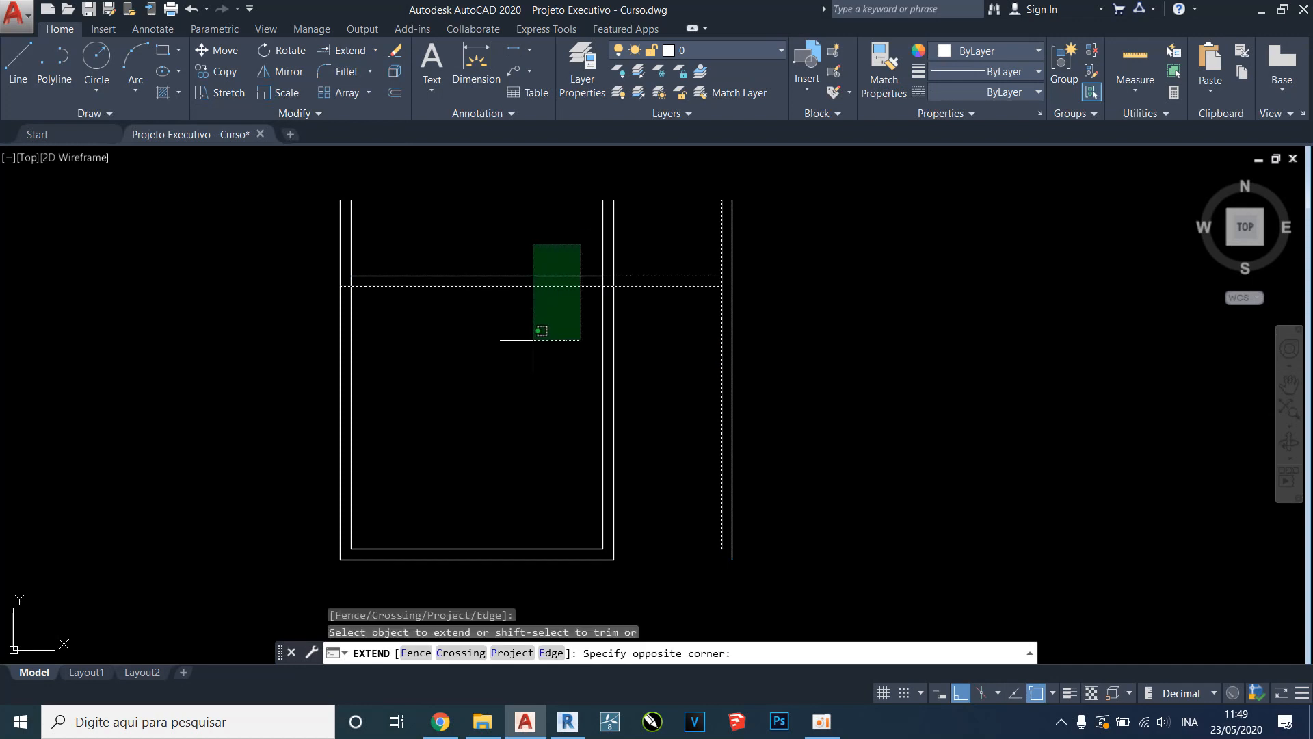
click(533, 340)
key(Escape)
Copy both lines of the upper horizontal wall 3.15 downward to form the bathroom's lower wall
click(717, 245)
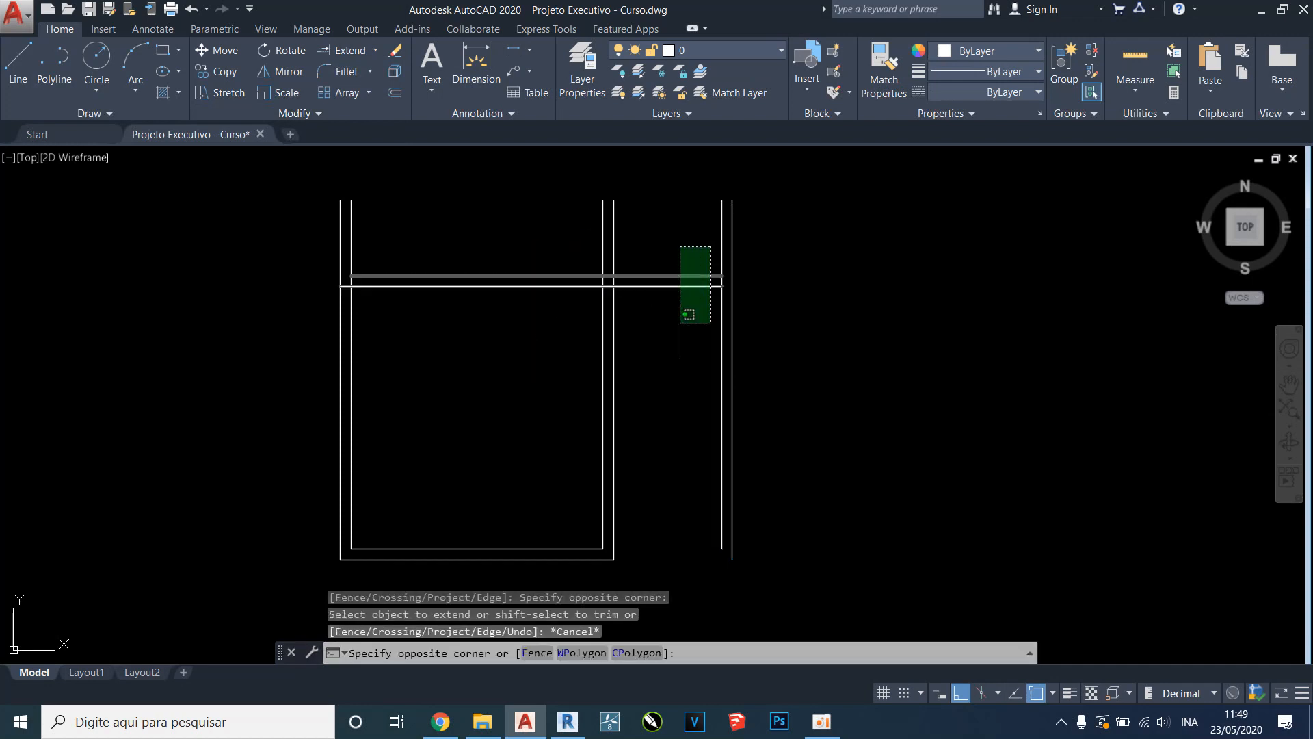
click(680, 324)
text(cp)
key(Return)
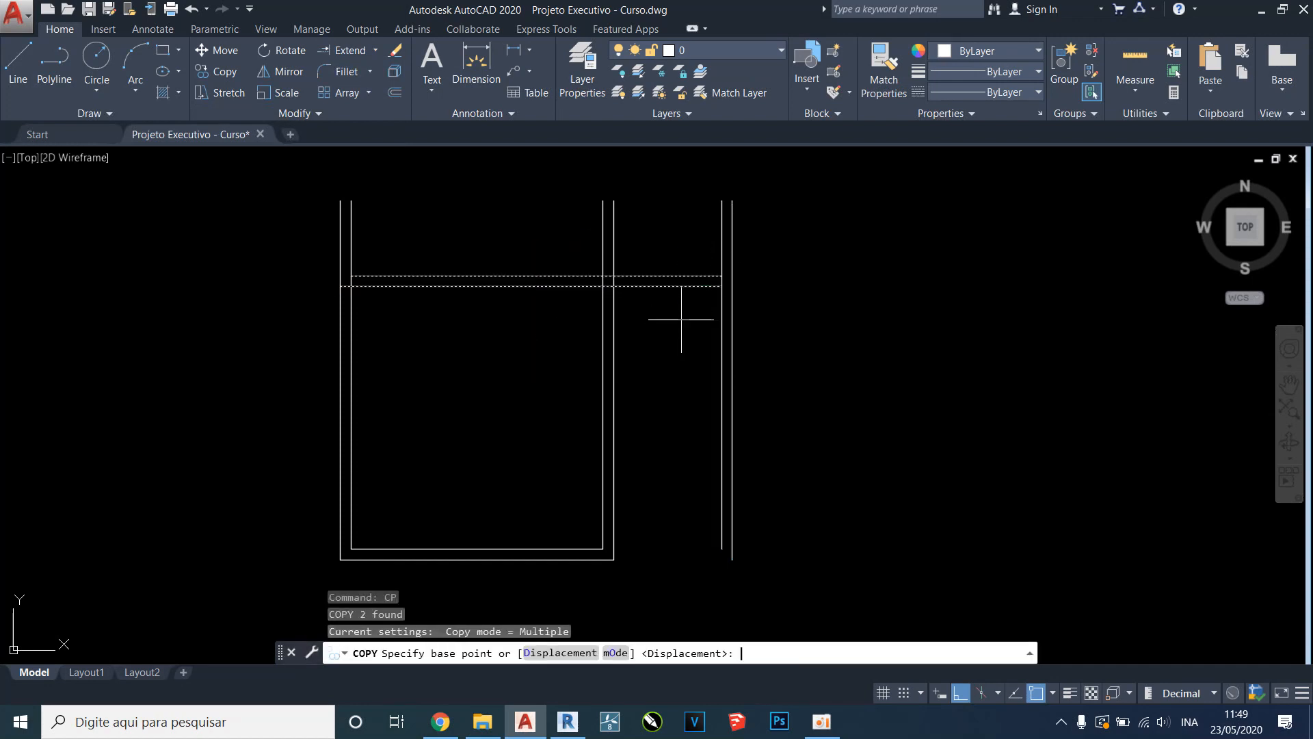
click(790, 258)
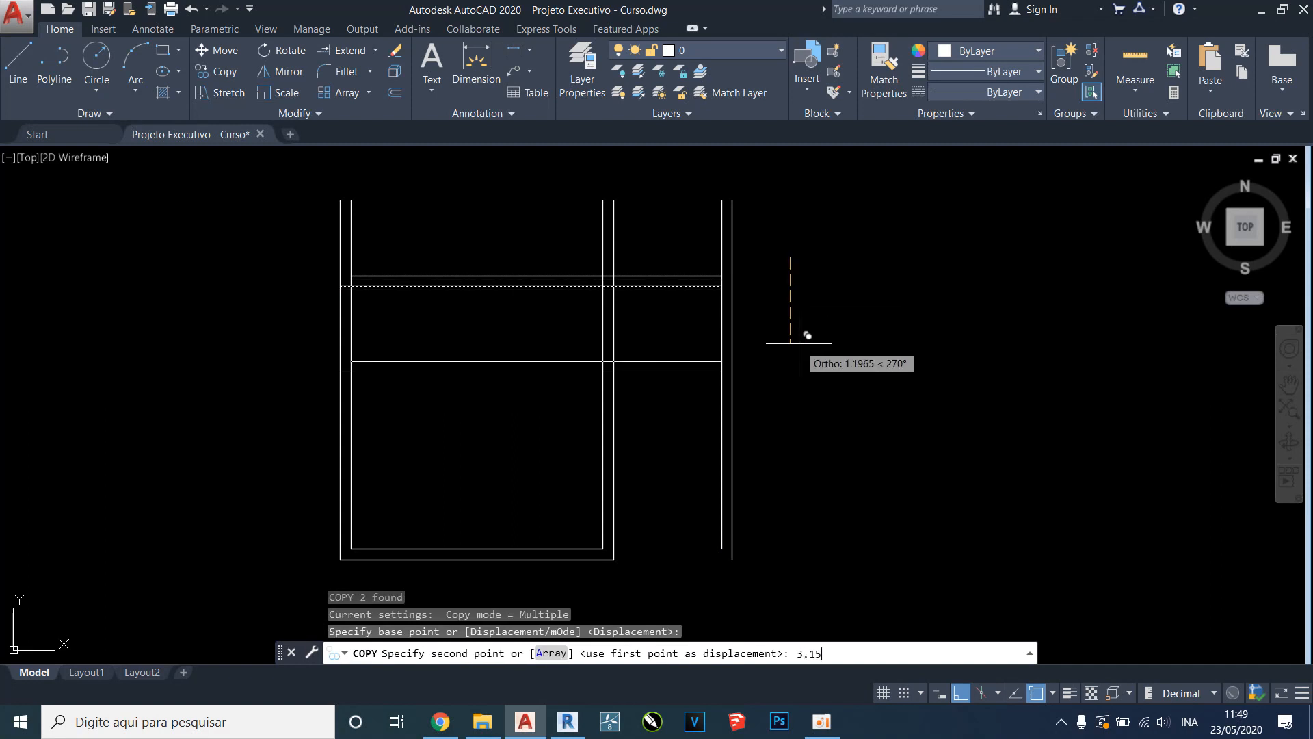
key(Return)
key(Escape)
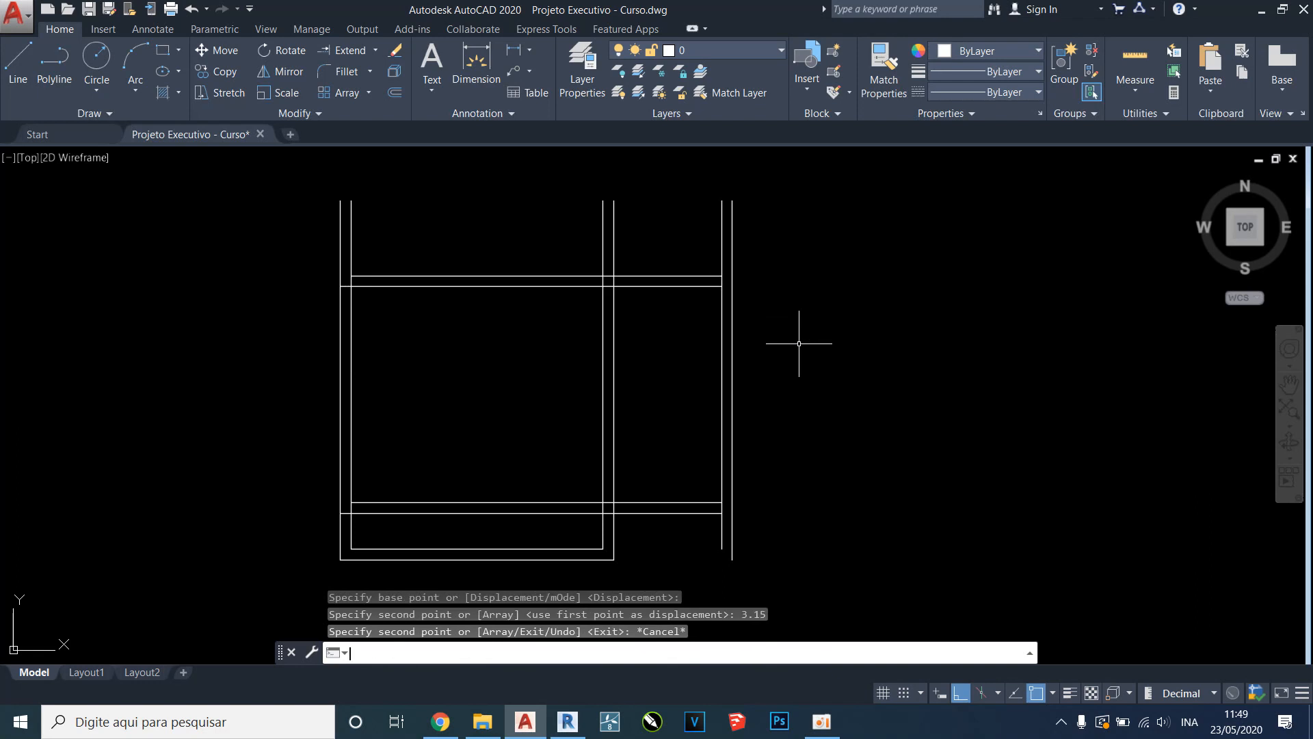
Measure the bathroom's clear vertical distance between its upper and lower walls with a linear dimension, without placing it
middle_drag(691, 398, 693, 334)
key(Escape)
click(518, 48)
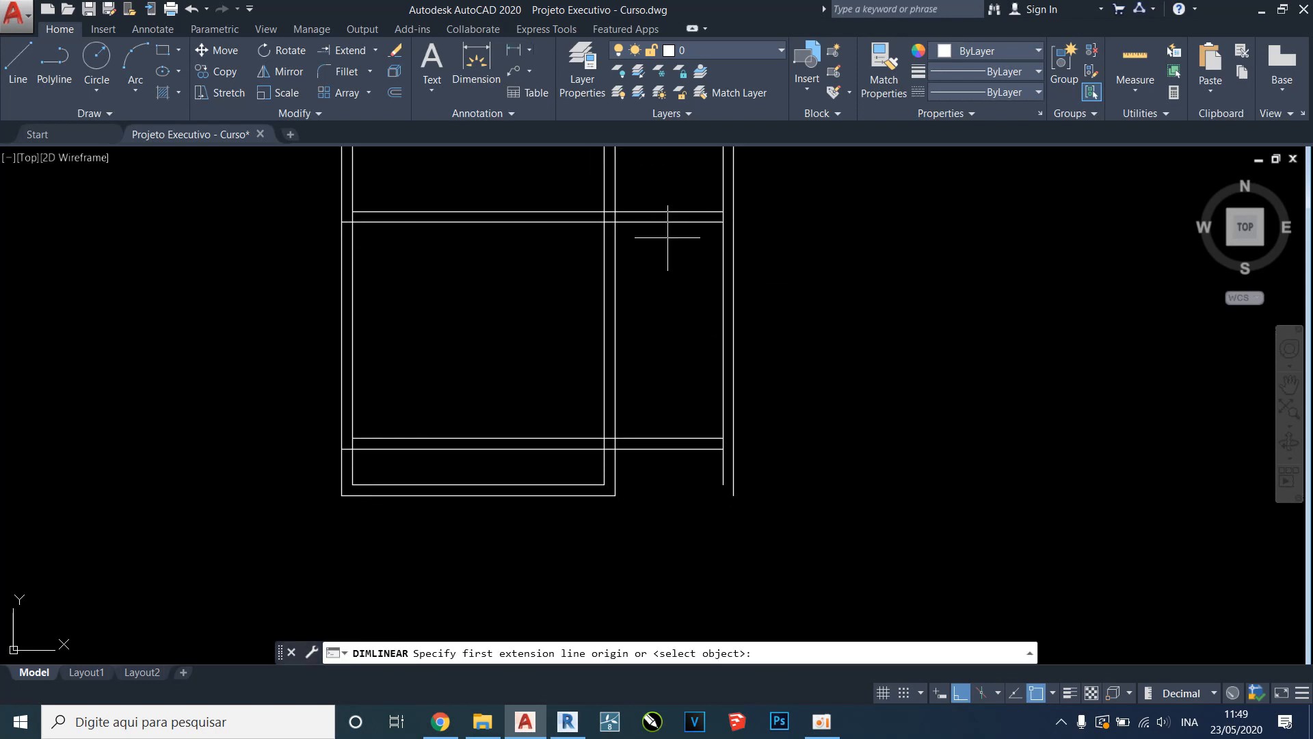
click(723, 222)
click(723, 439)
scroll(695, 357, up, 2)
scroll(705, 358, down, 2)
key(Escape)
key(Escape)
click(786, 392)
key(Escape)
click(678, 403)
click(605, 453)
scroll(595, 457, up, 3)
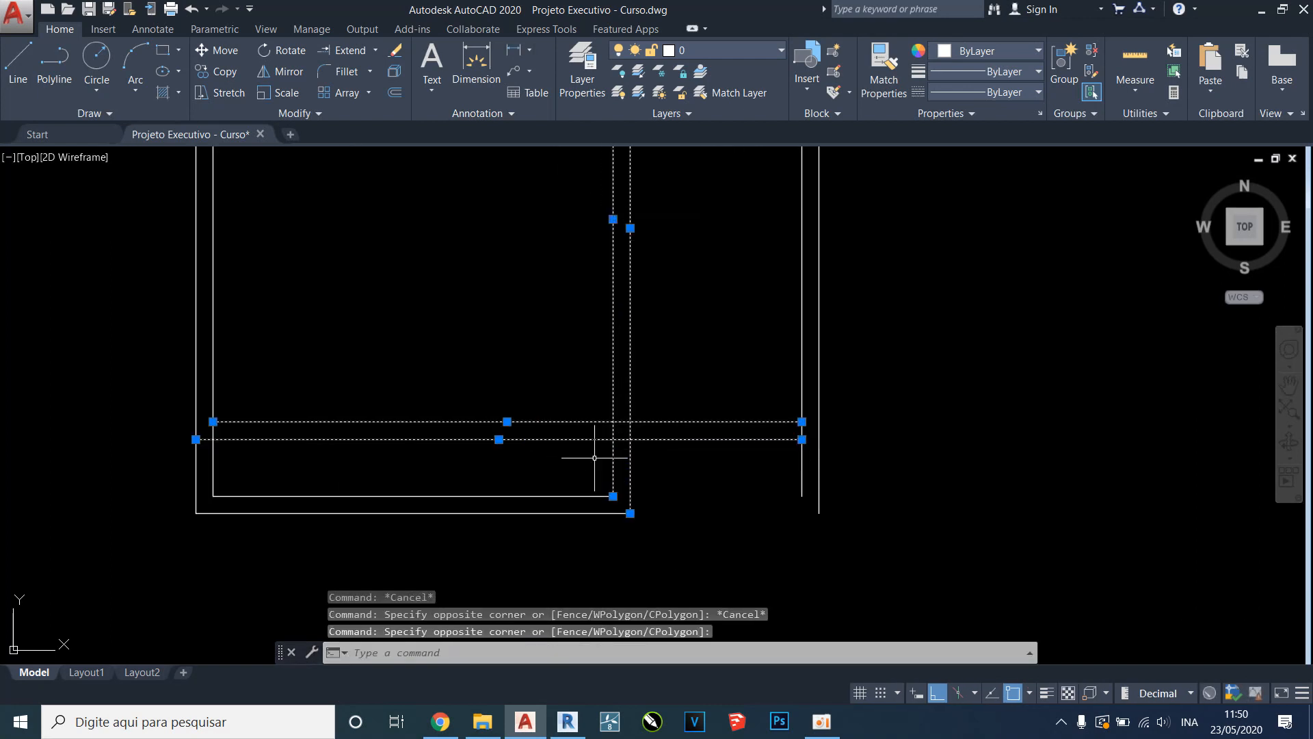
text(tr)
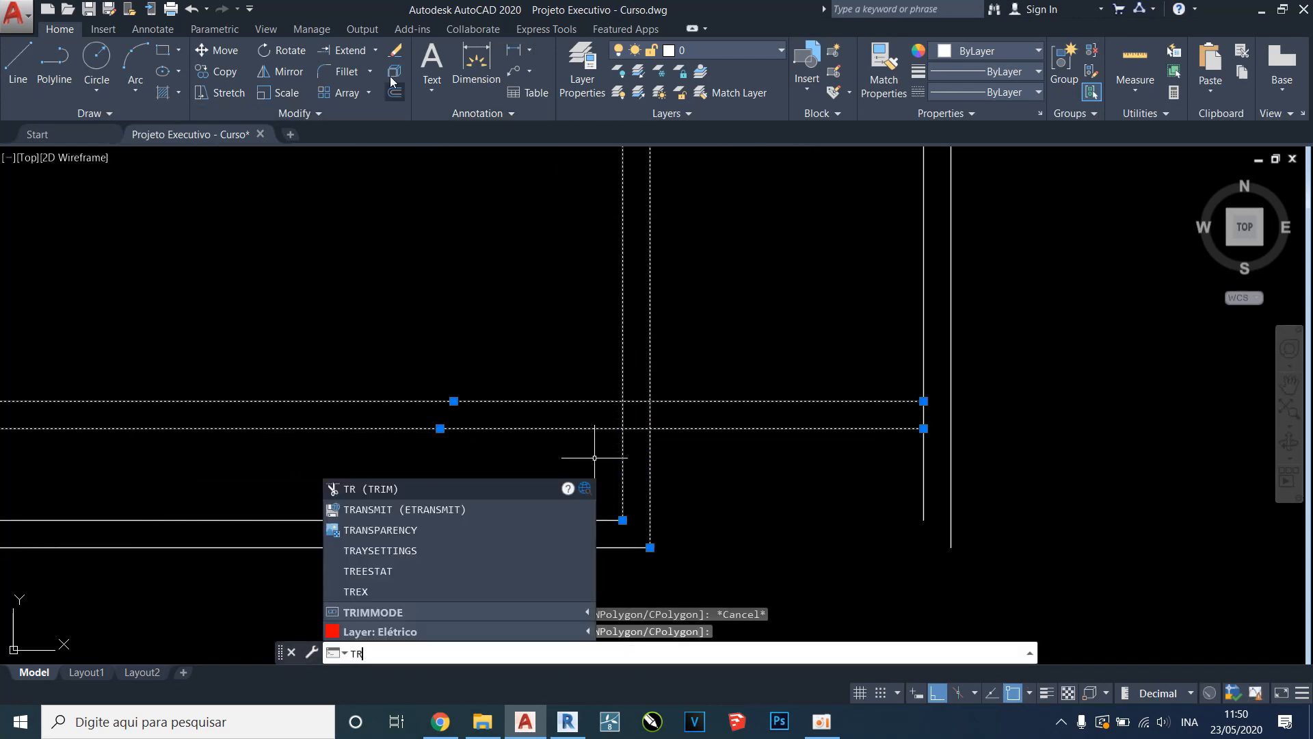
key(Escape)
click(375, 50)
key(Escape)
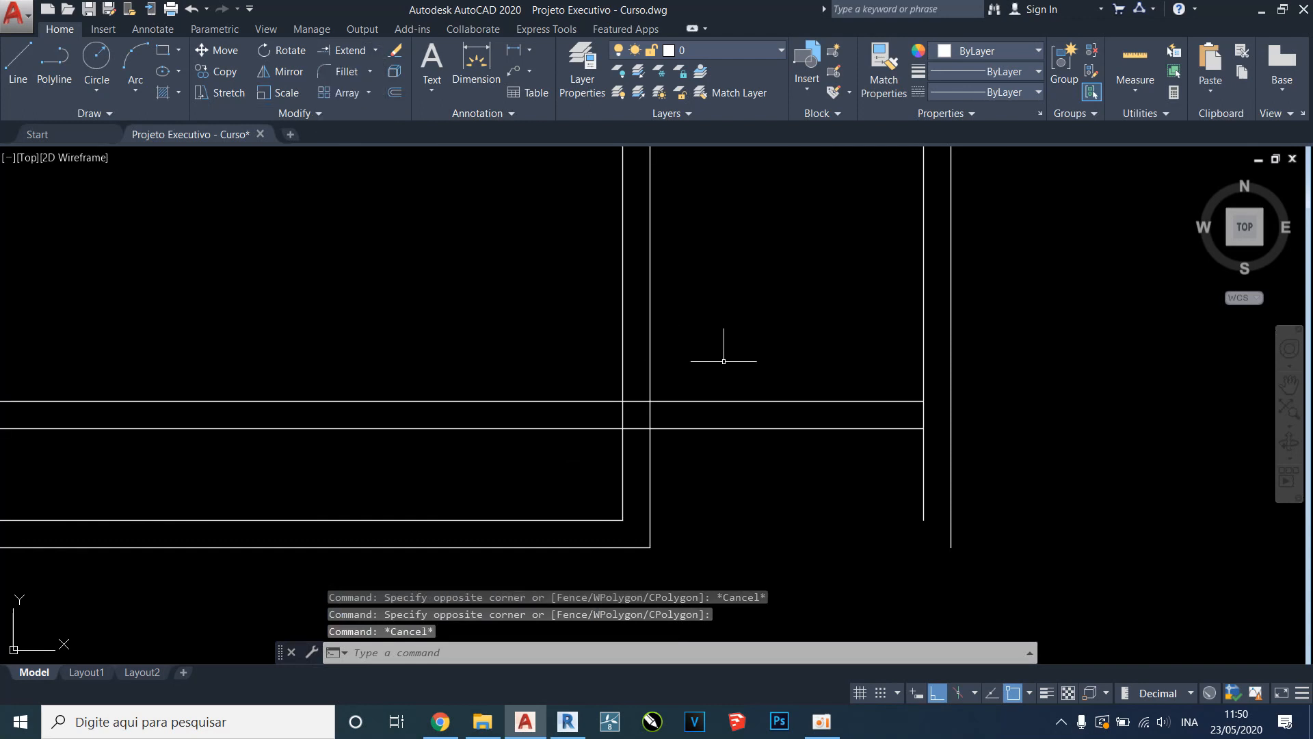
Trim the bathroom's lower wall lines inside the suite and open the dividing wall's bathroom-side line between them
click(725, 346)
click(558, 463)
text(tr)
key(Return)
click(555, 337)
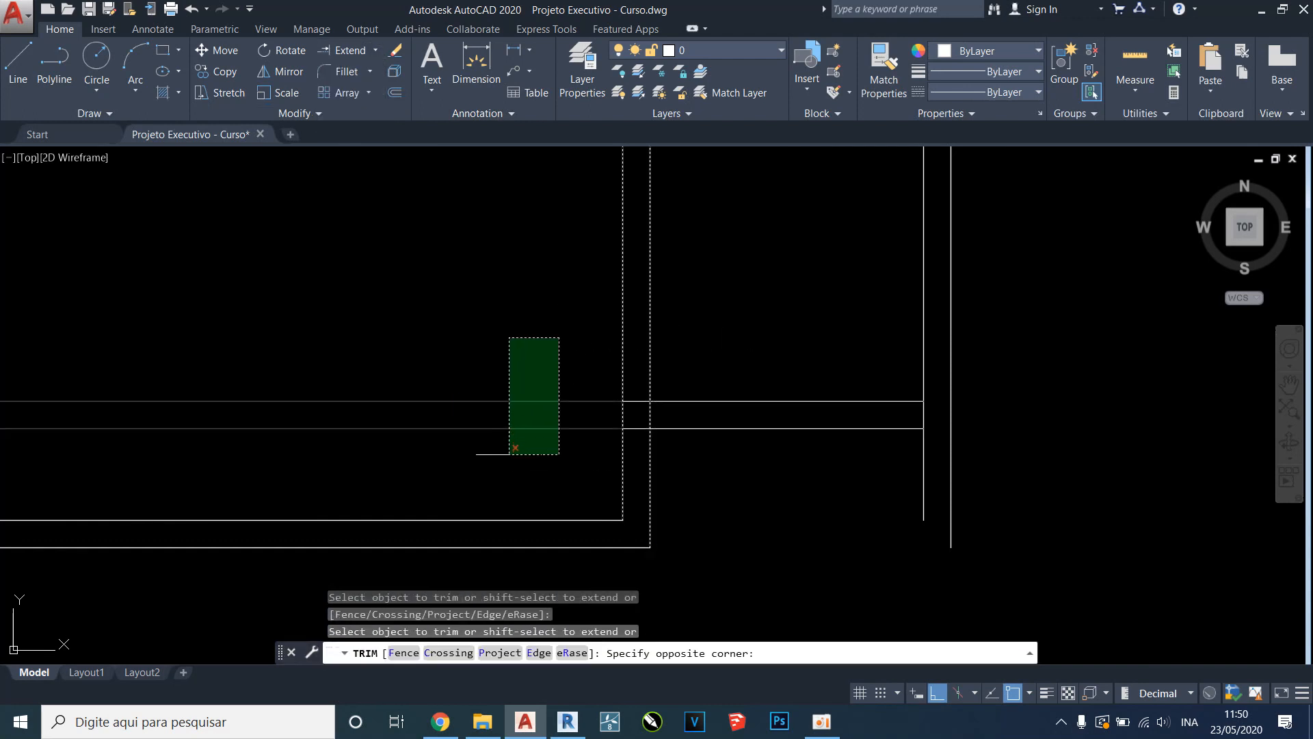
click(514, 446)
scroll(613, 456, up, 4)
click(677, 292)
click(645, 421)
scroll(647, 353, down, 4)
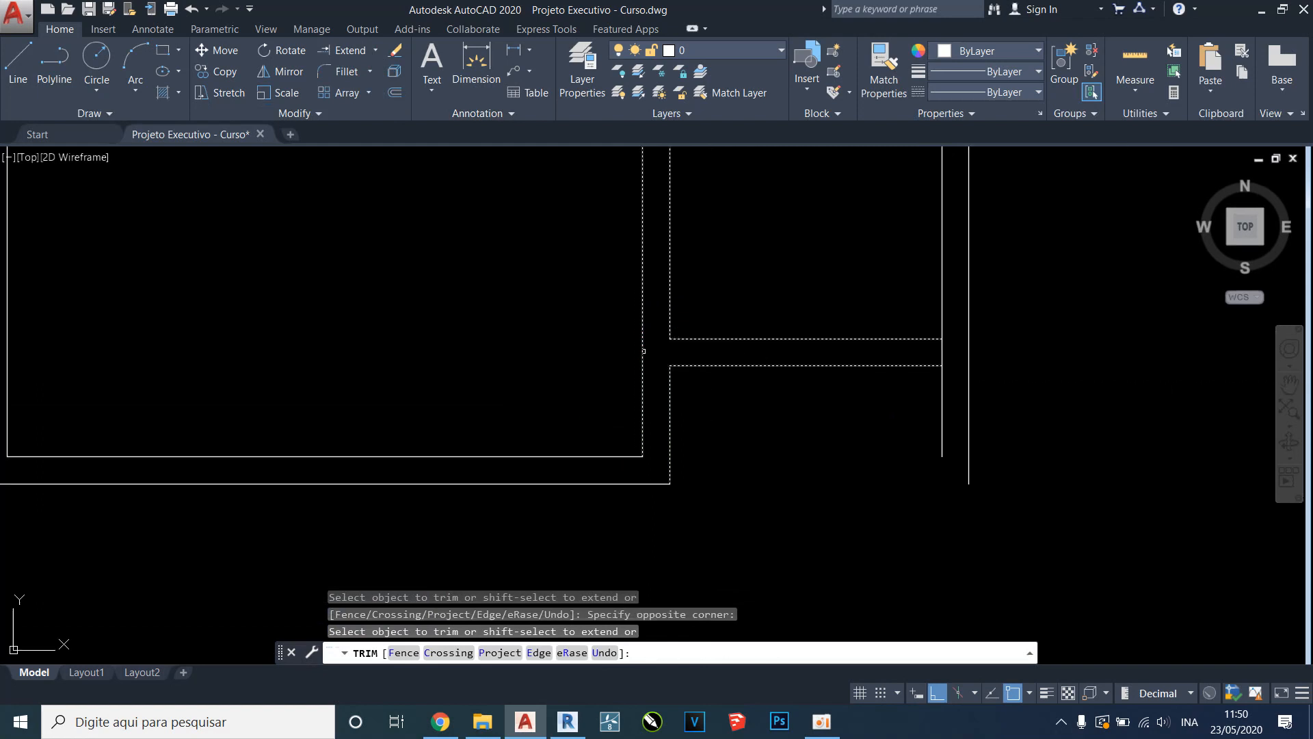
key(Escape)
key(Escape)
Extend the lower line of the bathroom's bottom wall to the outer face of its right-hand wall
click(1041, 260)
click(892, 406)
text(ex)
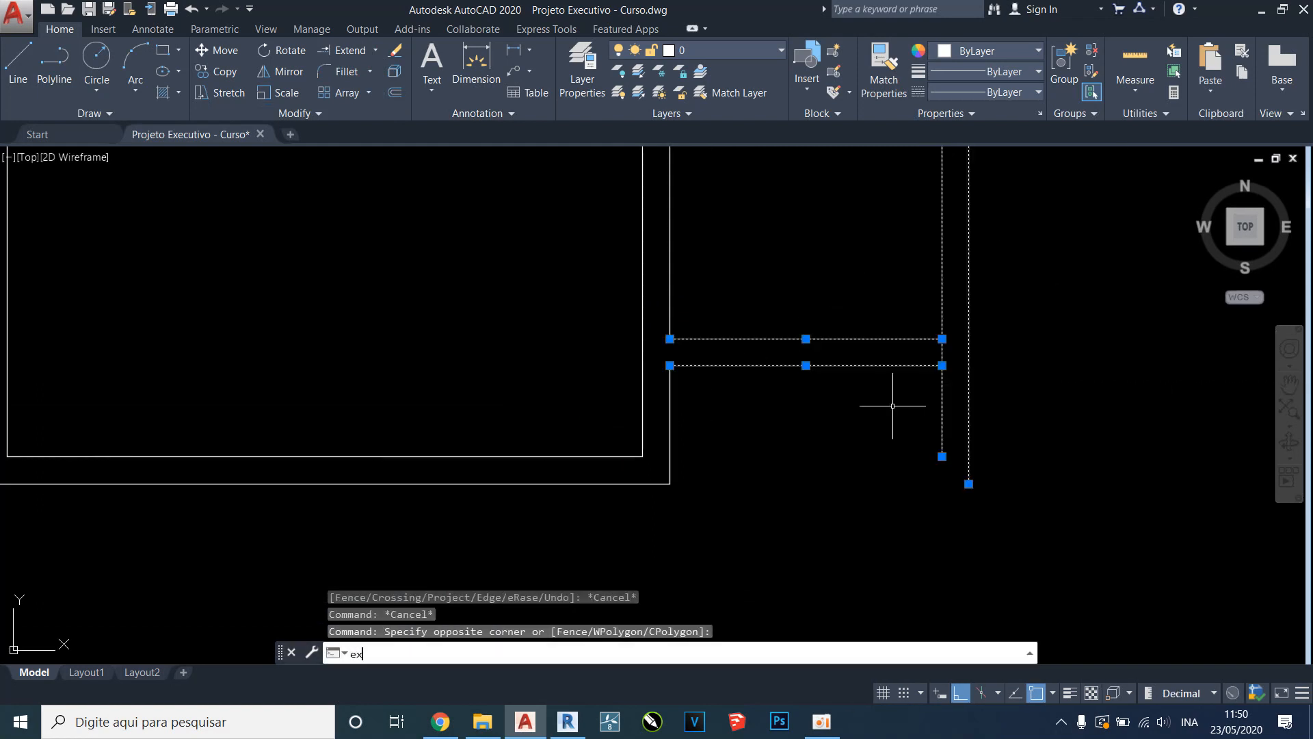
key(Return)
scroll(937, 373, up, 2)
click(928, 349)
key(Escape)
key(Escape)
Trim the right-hand wall's lines at and below the bathroom's bottom wall to form a clean corner
click(1026, 258)
click(881, 472)
text(tr)
key(Return)
click(1015, 417)
click(935, 447)
scroll(959, 336, up, 2)
click(965, 330)
click(914, 346)
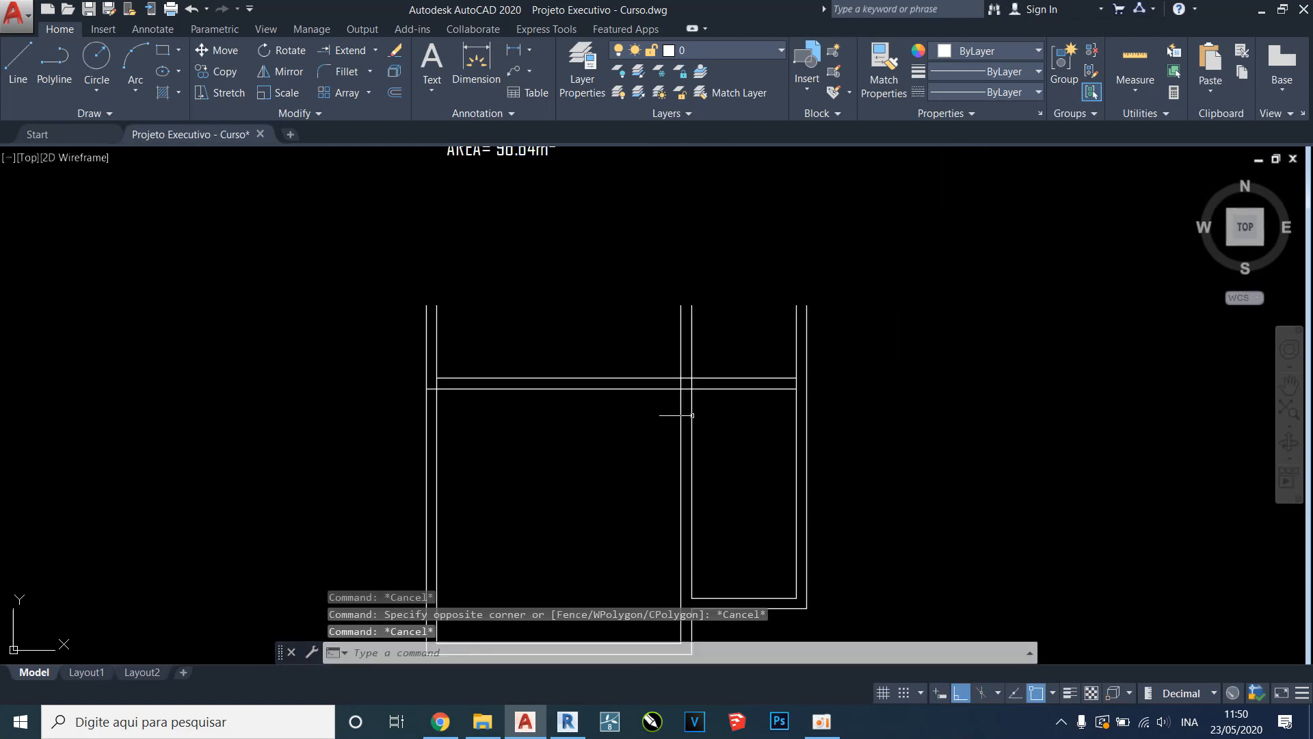
Try to trim the lines inside the crossing of the upper wall and the suite–bathroom dividing wall, and undo the trim
scroll(692, 415, up, 5)
click(742, 200)
click(586, 418)
text(tr)
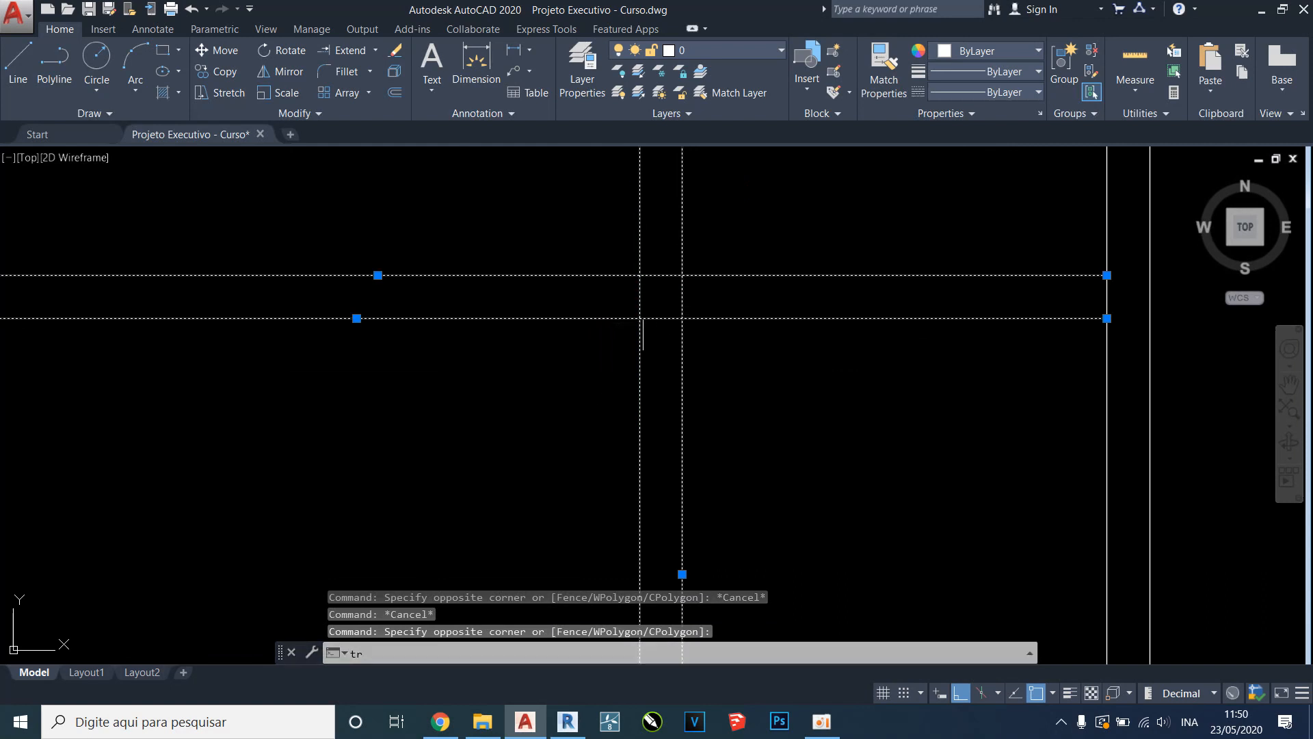
key(Return)
scroll(692, 278, up, 2)
click(707, 309)
click(522, 322)
click(646, 340)
click(618, 410)
key(Escape)
scroll(615, 388, down, 2)
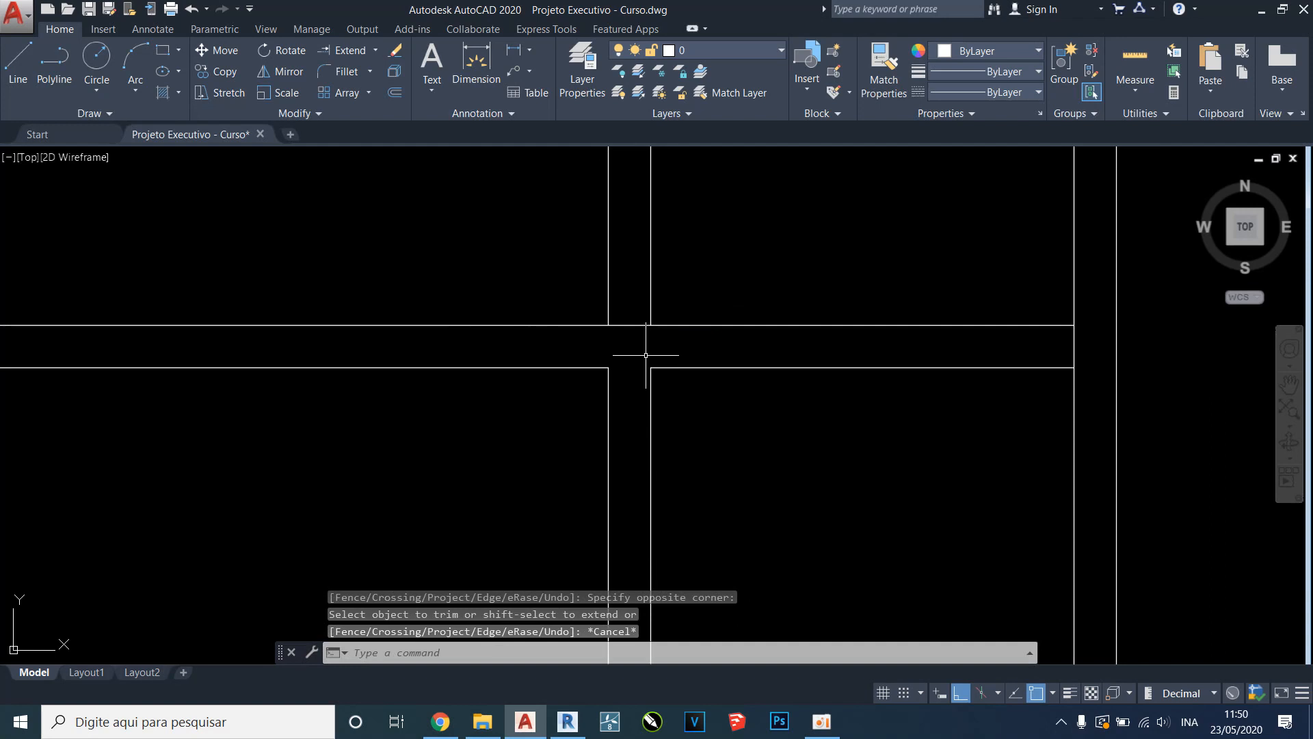
key(ctrl+z)
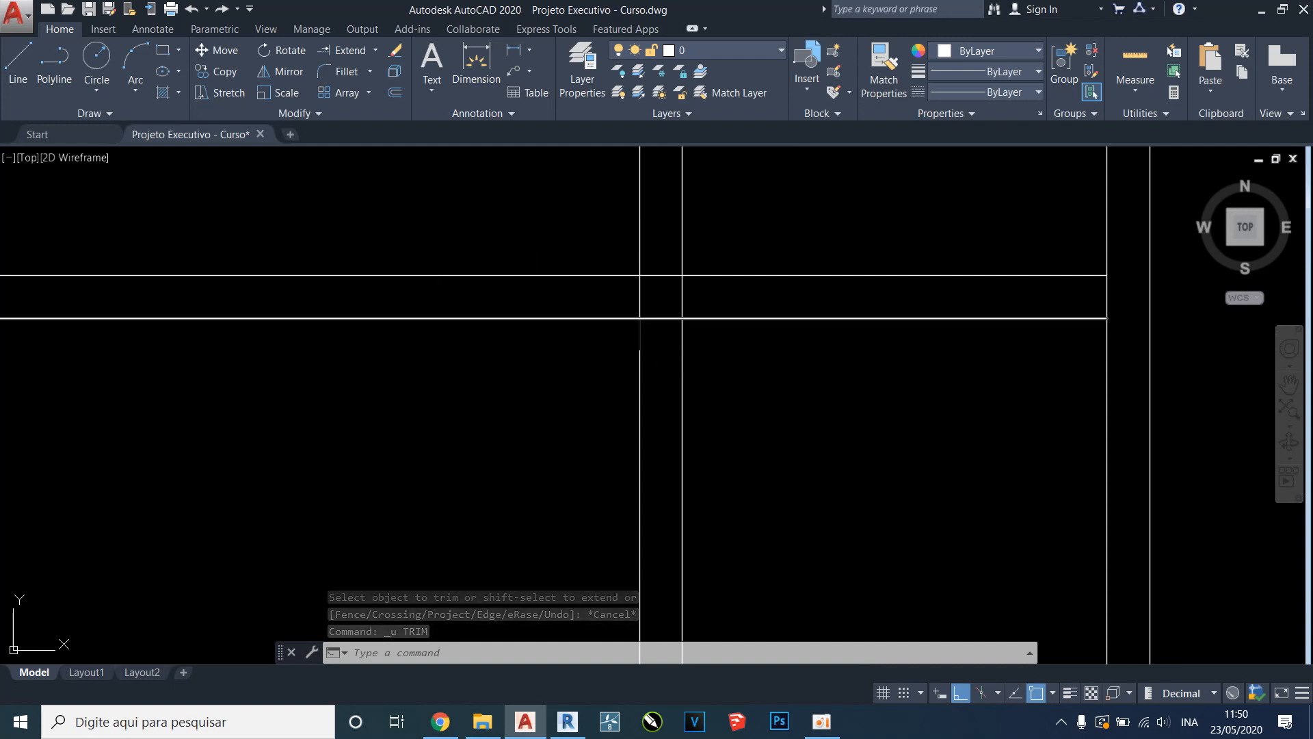
Trim the dividing wall above the upper wall's top line and open the lower line to form a T-junction
middle_drag(775, 298, 765, 352)
click(733, 234)
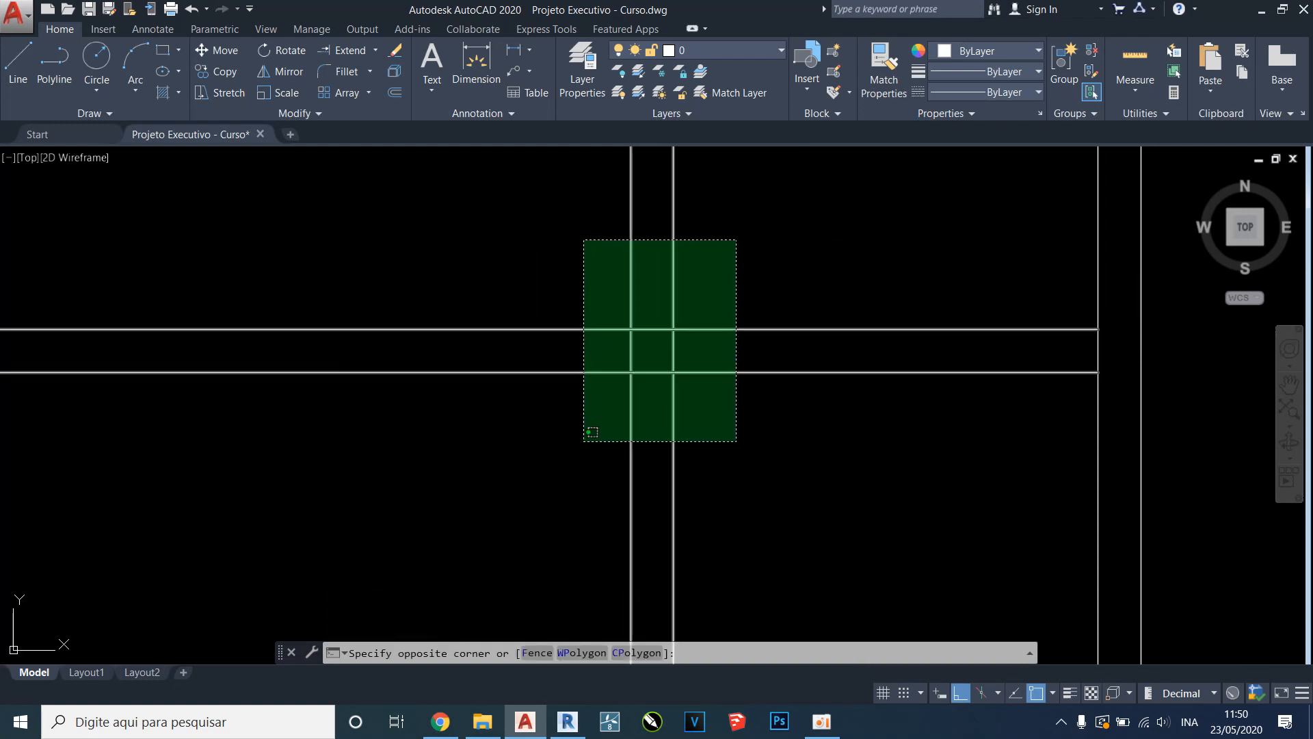
click(586, 437)
text(tr)
key(Return)
click(787, 223)
click(575, 270)
scroll(691, 360, up, 4)
click(602, 260)
click(731, 295)
click(677, 378)
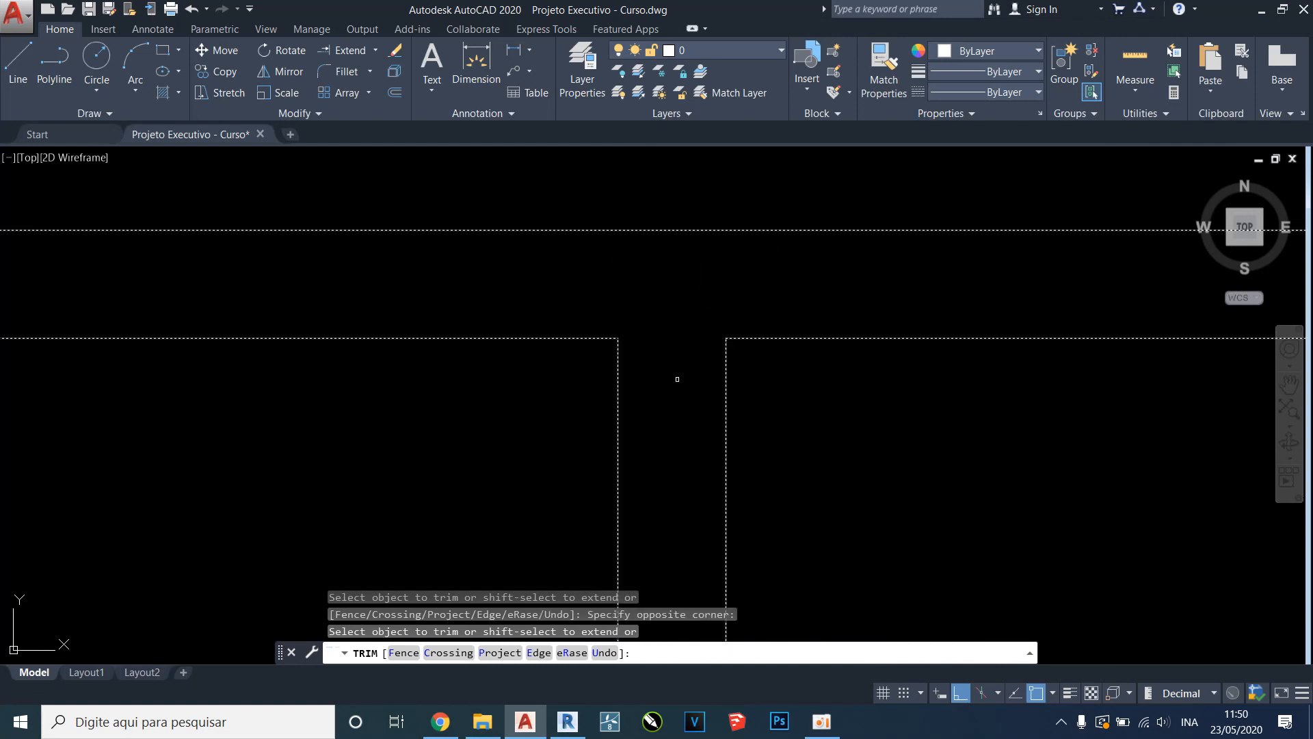
key(Escape)
Examine in Revit's 3D model how the bathroom's upper wall meets the outer wall, and return to AutoCAD
scroll(684, 287, down, 2)
scroll(730, 241, down, 4)
scroll(785, 185, up, 2)
click(791, 191)
click(651, 342)
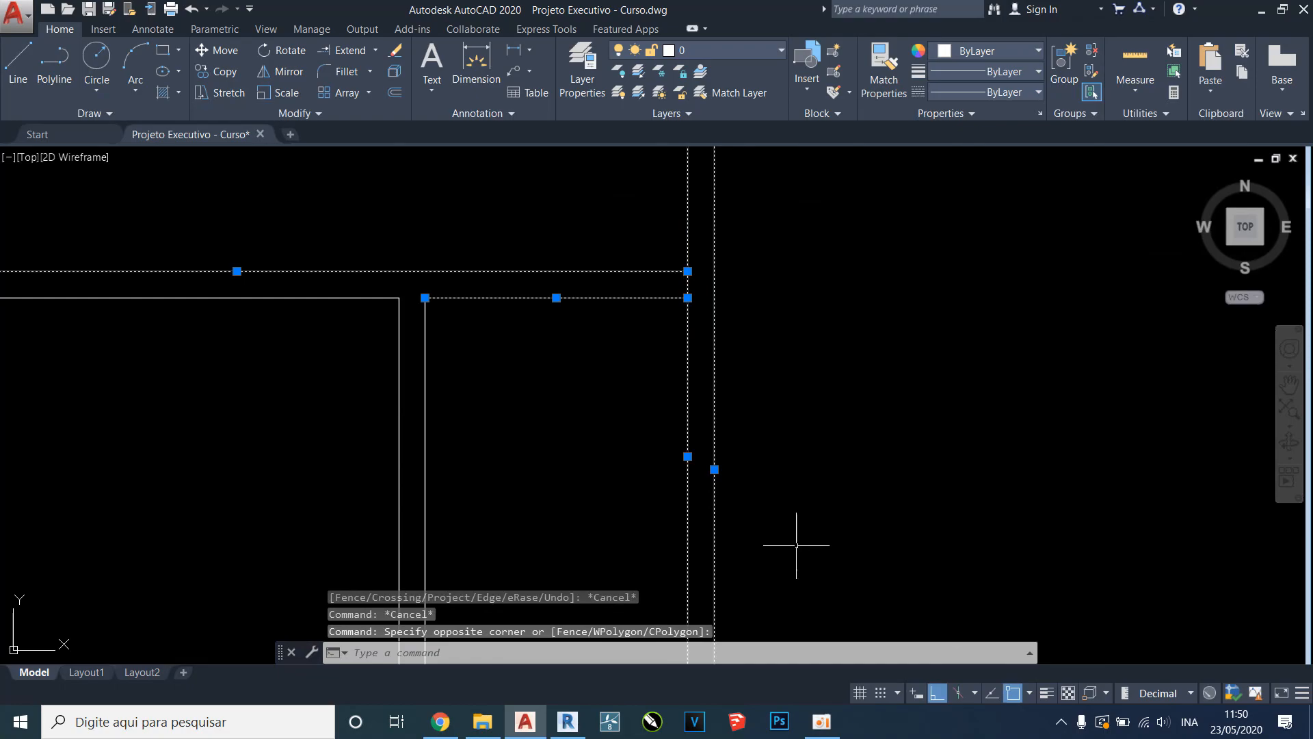
key(Escape)
click(569, 723)
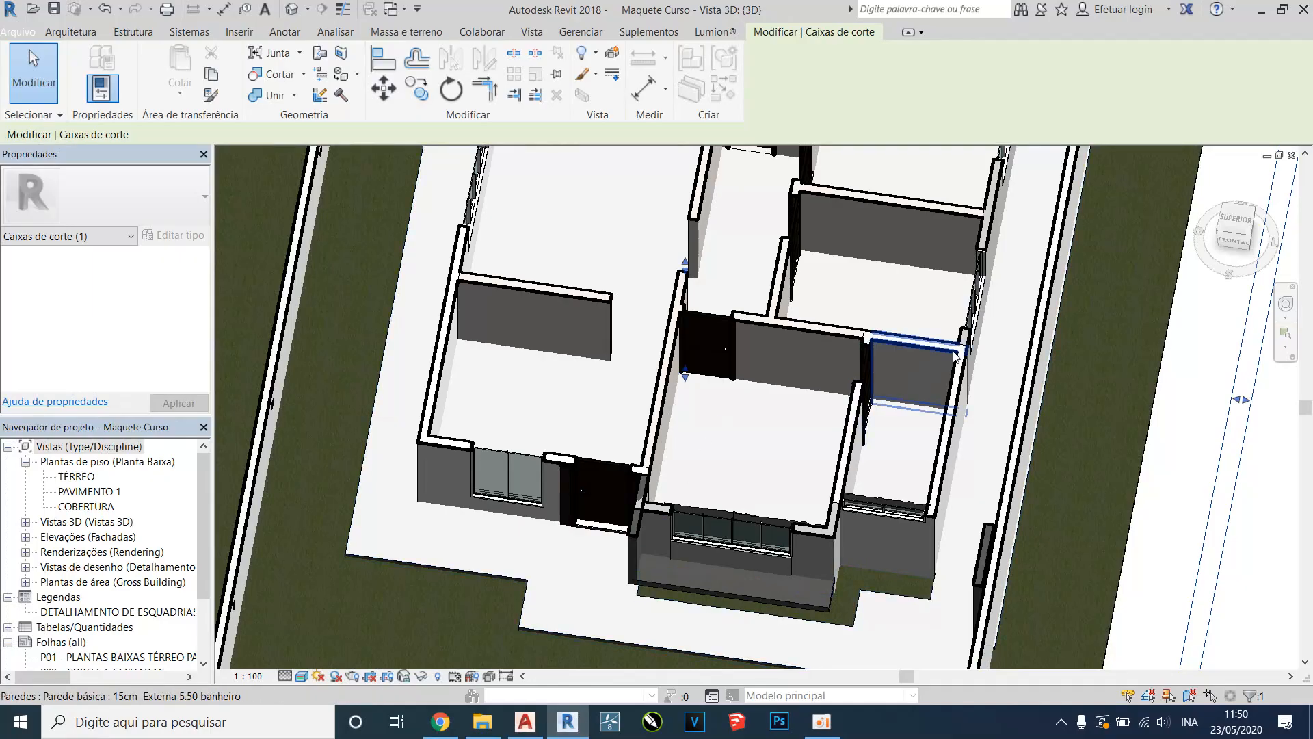
click(573, 721)
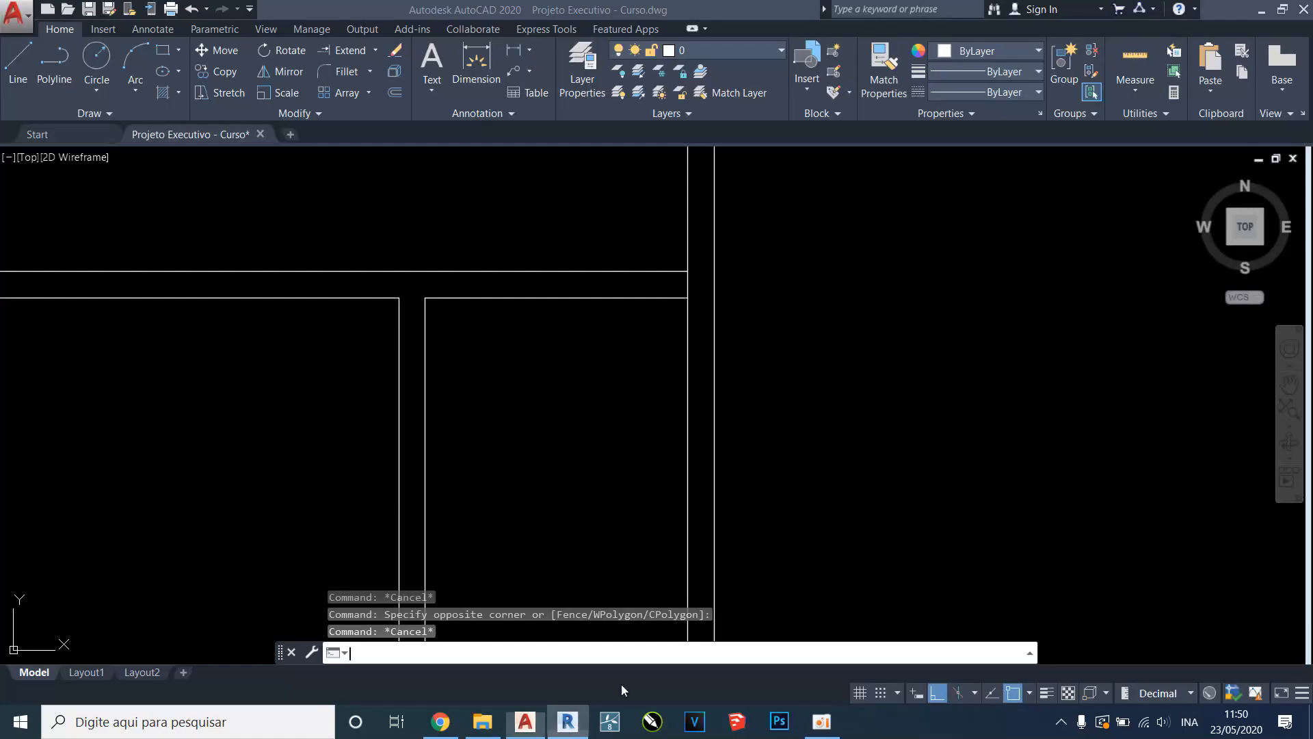
Trim the outer wall's inner line between the upper wall's two lines to open their junction
scroll(673, 623, down, 4)
click(726, 451)
click(665, 518)
scroll(666, 518, up, 3)
text(tr)
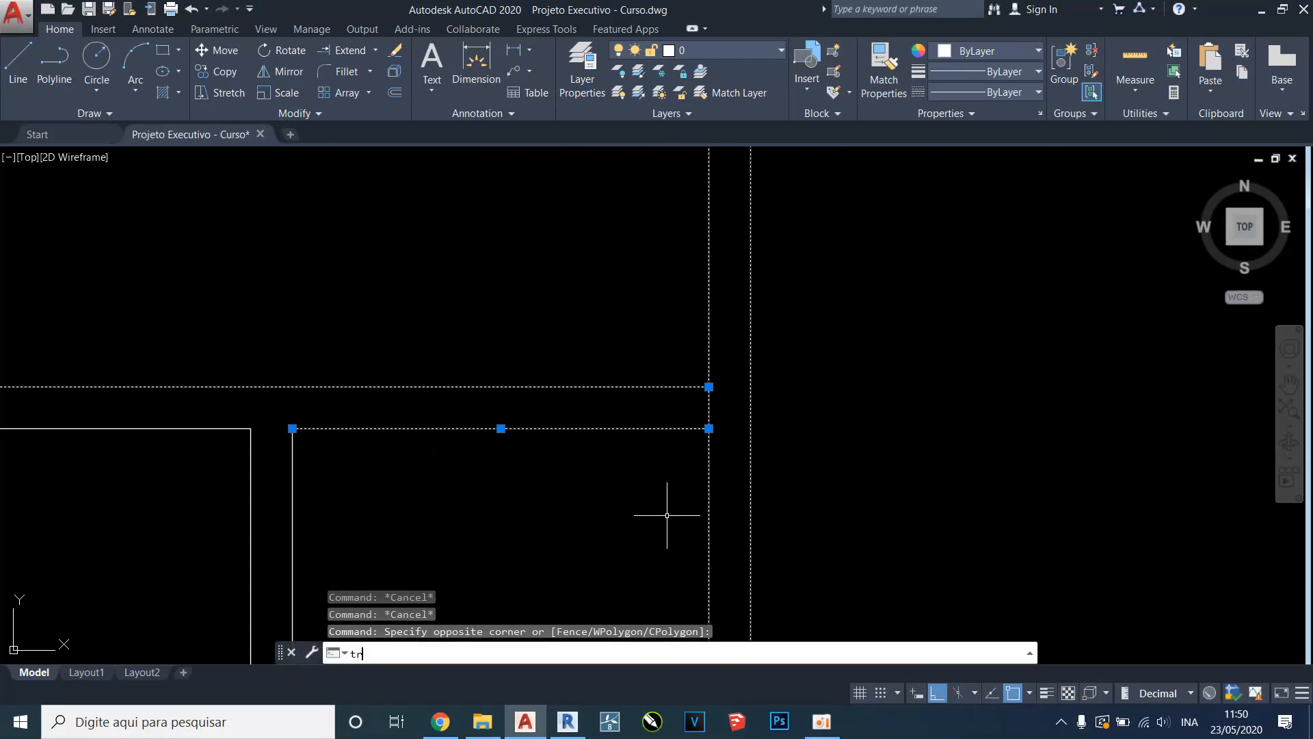
key(Return)
click(726, 405)
click(691, 410)
key(Escape)
scroll(727, 399, down, 5)
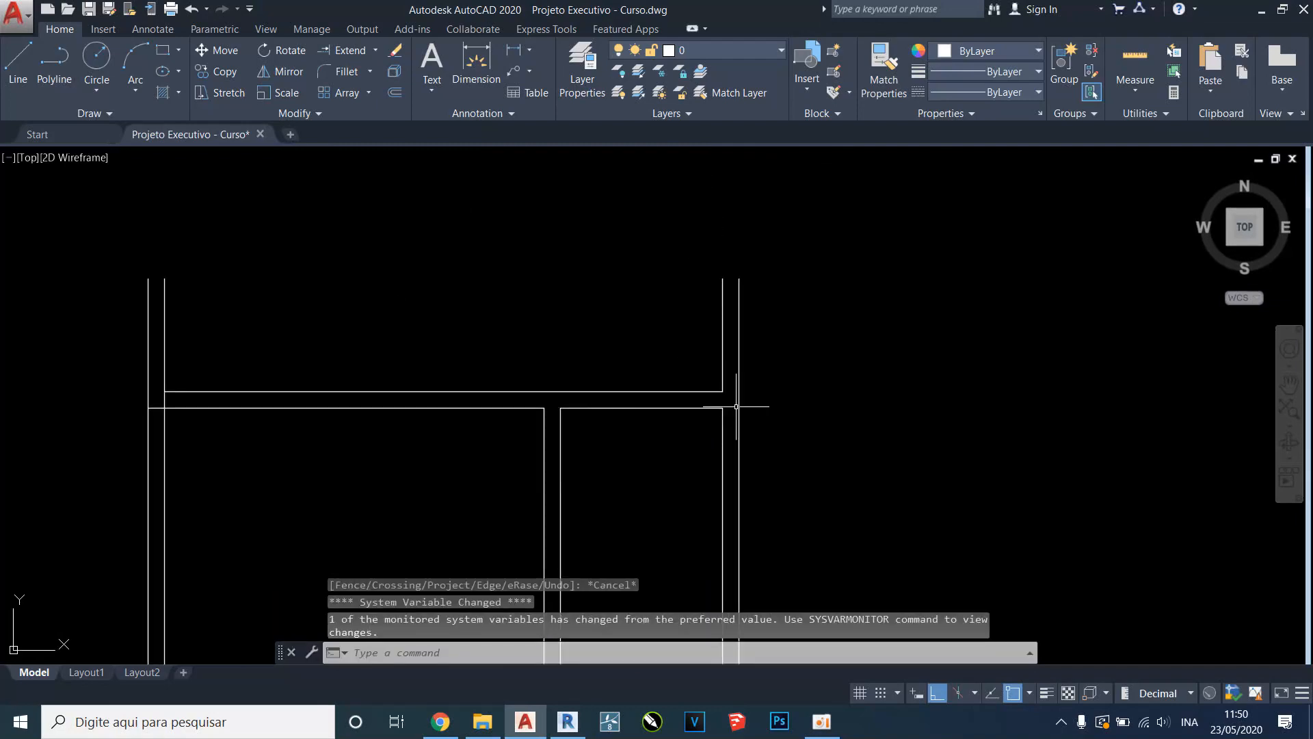
Examine the dimensions of QUARTO 01 above the suite and bathroom in the floor plan
middle_drag(715, 346, 682, 534)
key(Escape)
middle_drag(831, 183, 811, 335)
scroll(811, 334, up, 2)
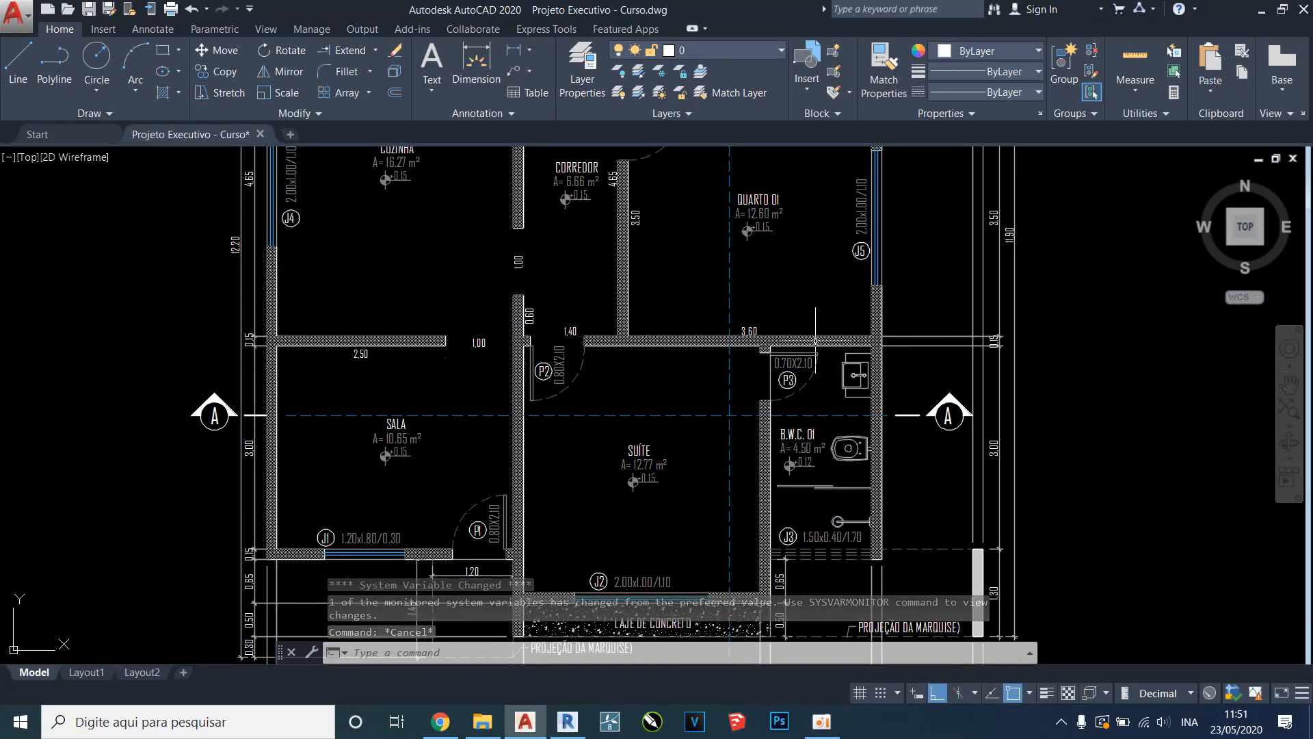
middle_drag(815, 245, 803, 335)
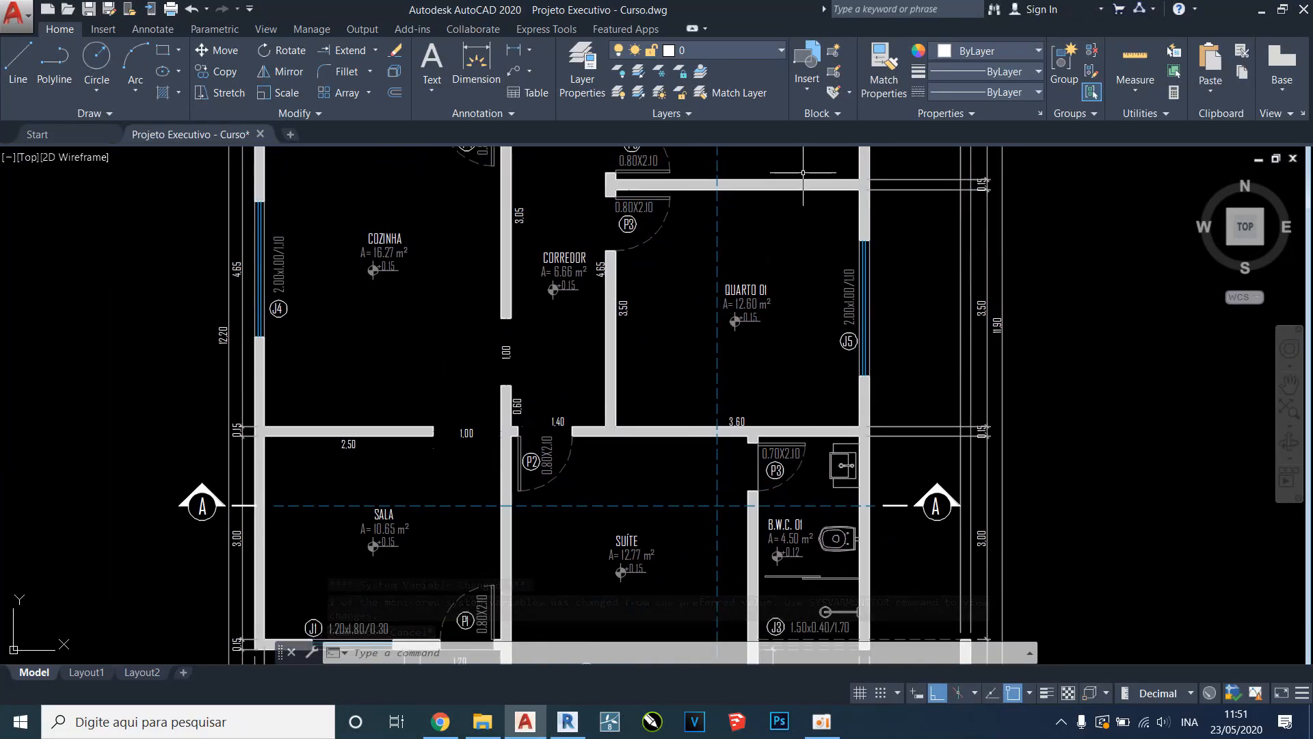
Check the inner length dimension of QUARTO 01 beside its corridor wall, and return to the redrawn walls
scroll(630, 315, up, 8)
scroll(628, 286, down, 15)
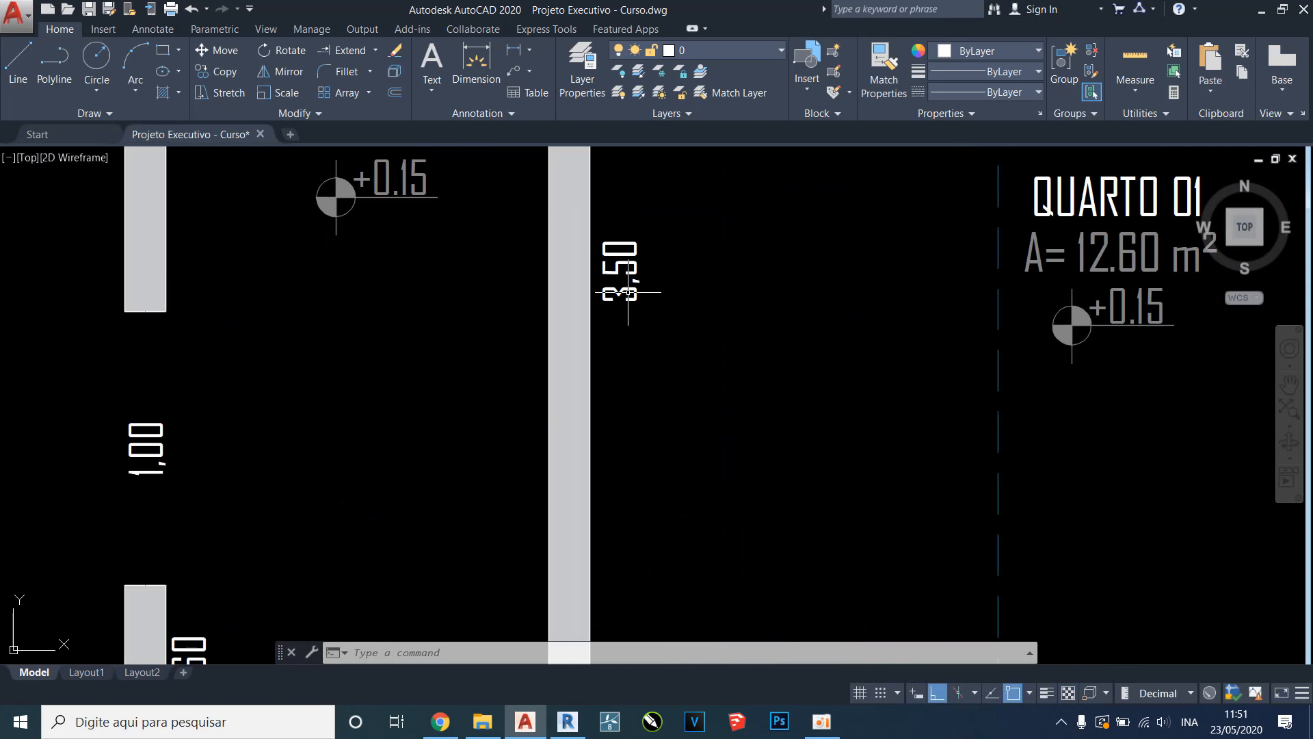
middle_drag(627, 461, 628, 317)
scroll(630, 454, up, 5)
key(Escape)
key(Escape)
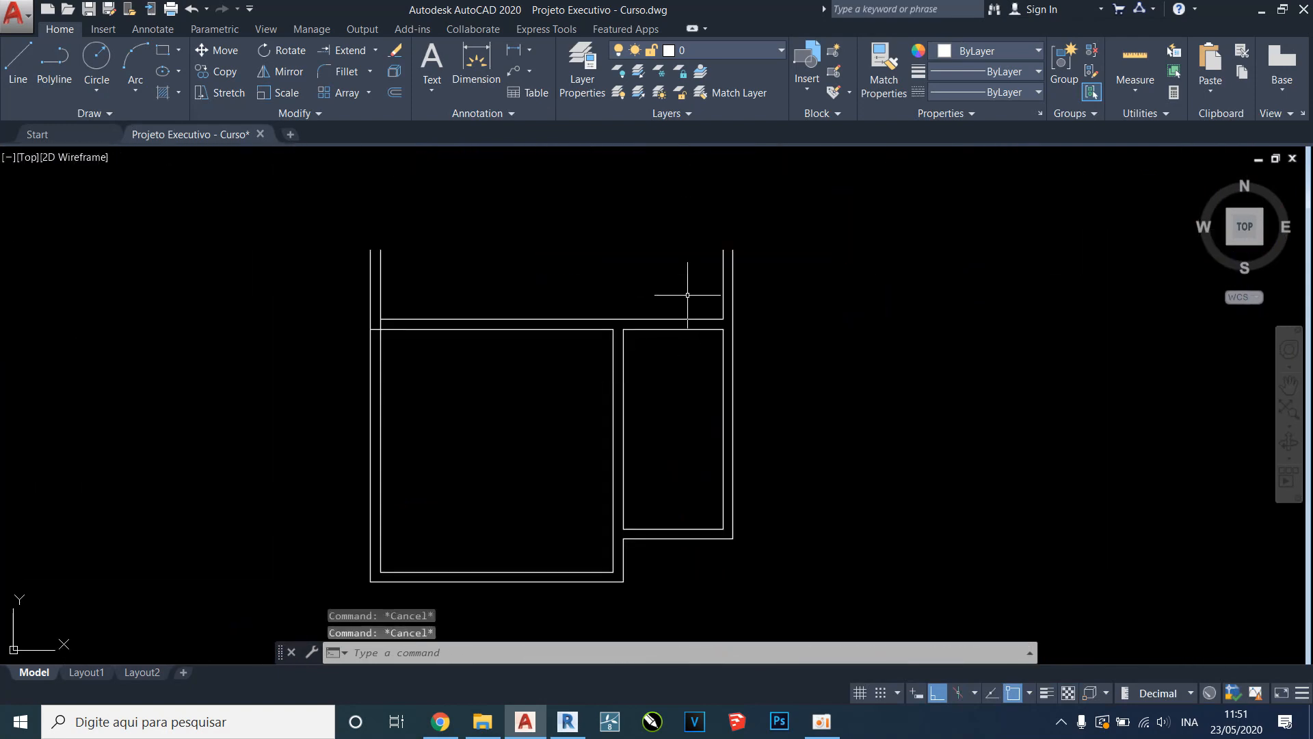
click(687, 294)
click(659, 349)
middle_drag(659, 366, 638, 468)
scroll(651, 420, up, 2)
key(Escape)
Copy the two lines of the bathroom's upper wall 3.65 straight up to form QUARTO 01's upper wall
click(712, 366)
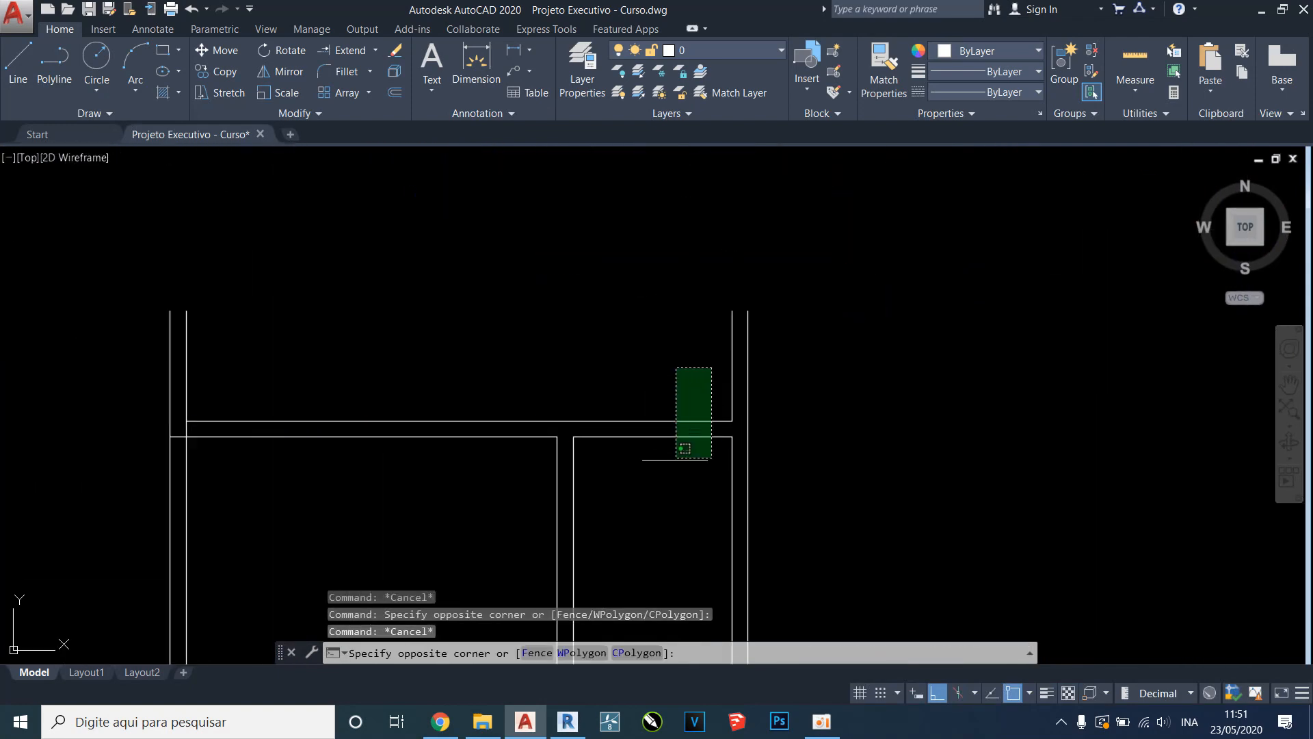
click(667, 478)
text(cp)
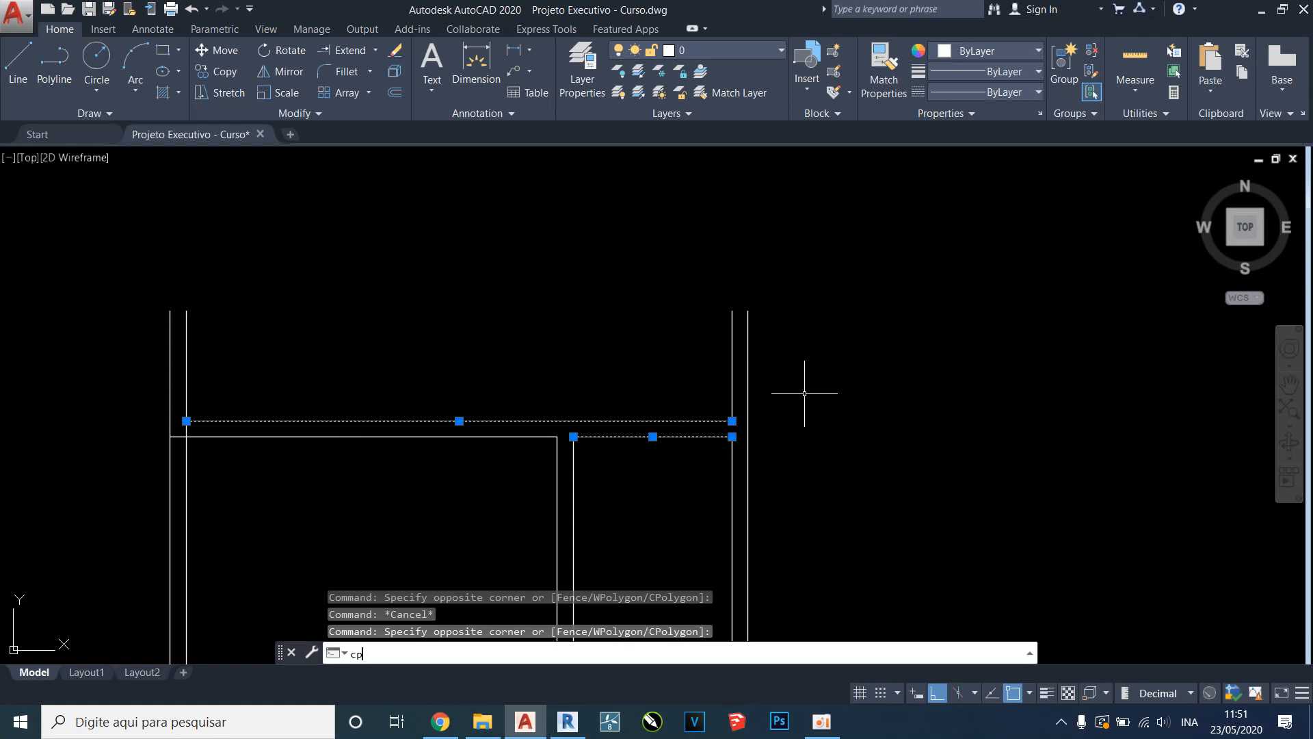
key(Return)
click(864, 433)
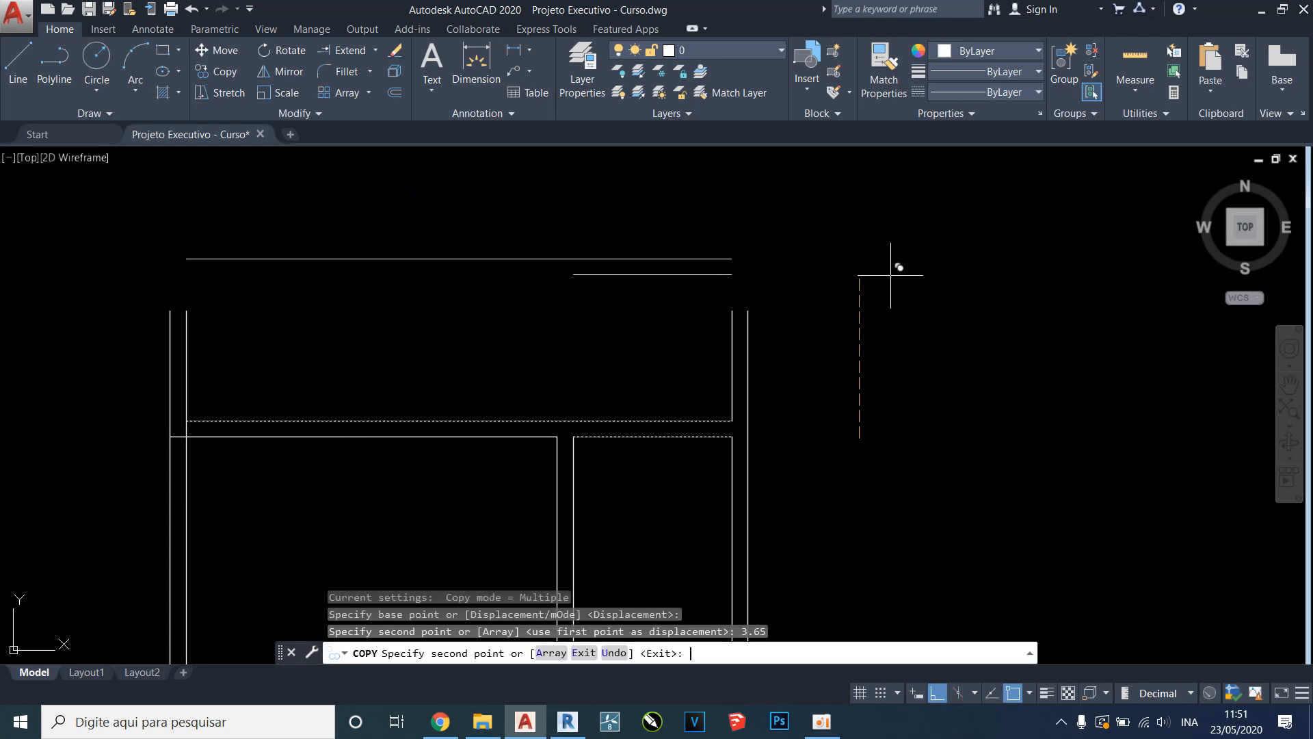
key(Escape)
Move all redrawn wall lines together, including the copied pair that overlaps the floor plan's title
scroll(881, 285, down, 2)
middle_drag(880, 284, 853, 364)
scroll(845, 304, up, 1)
key(Escape)
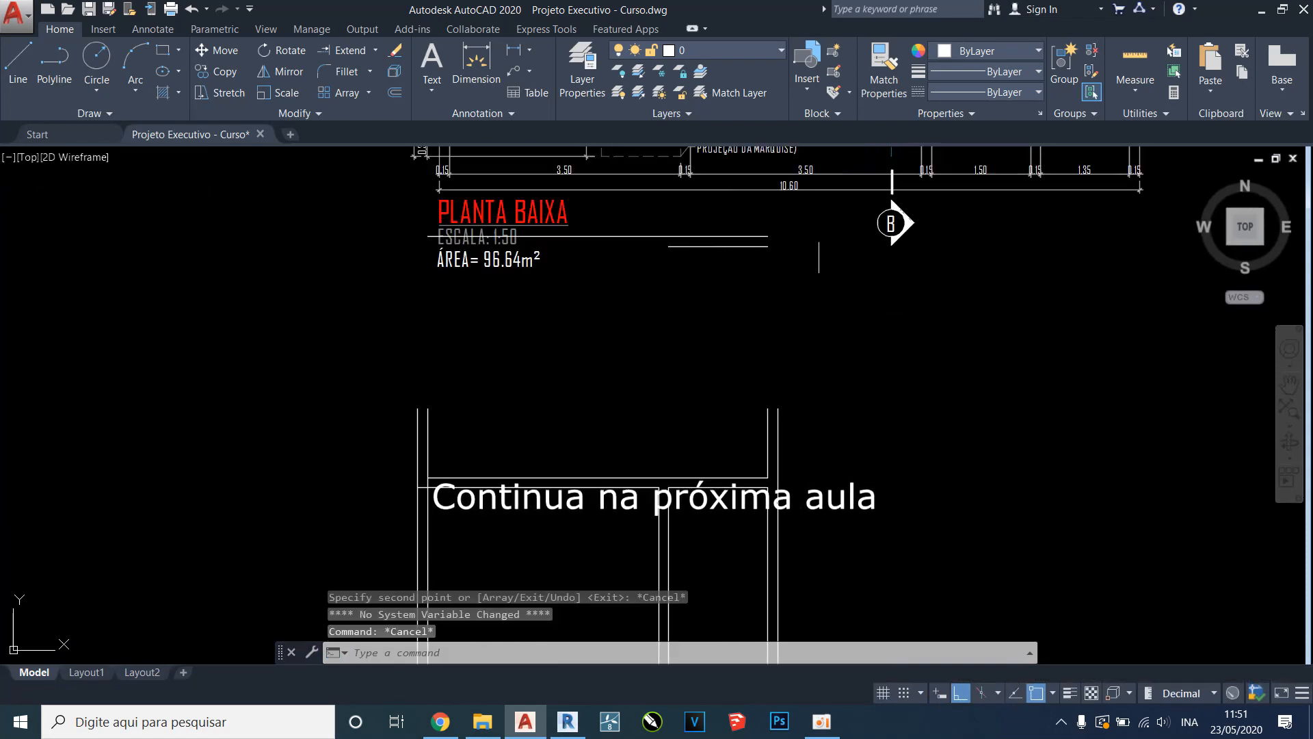
scroll(768, 273, down, 4)
click(787, 258)
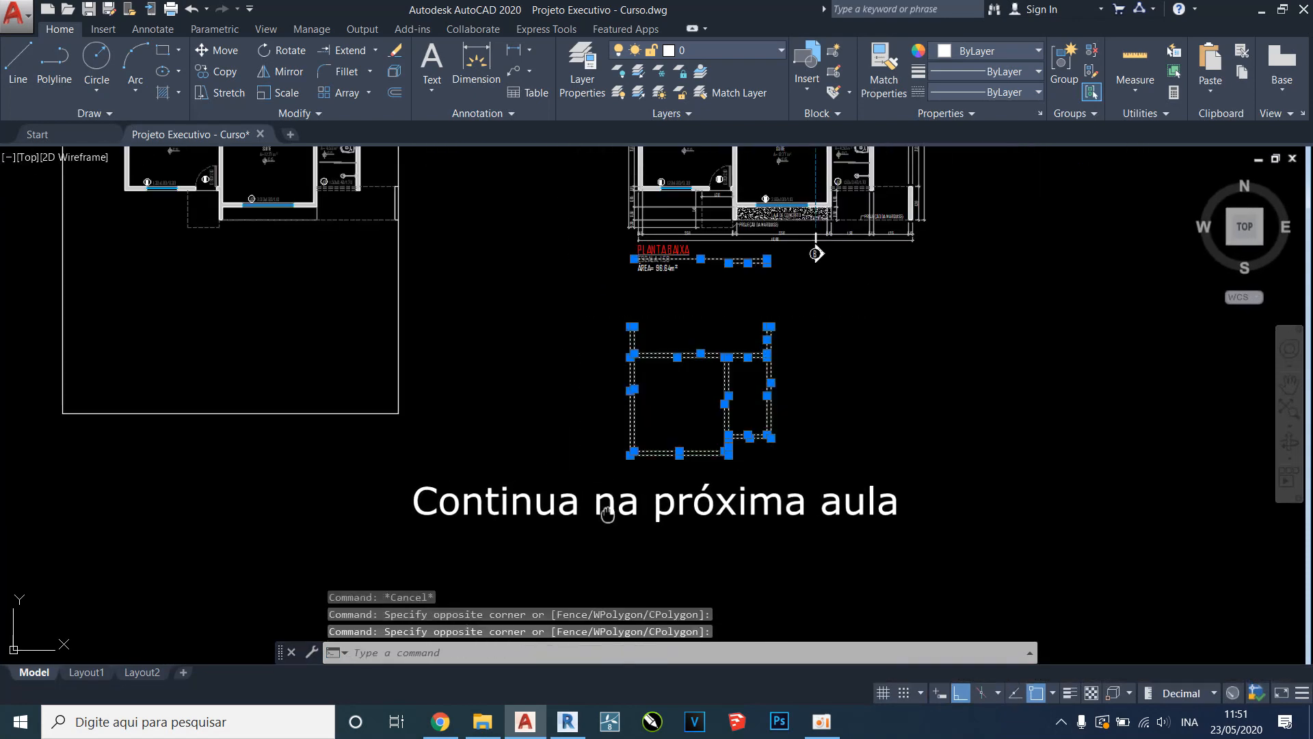
middle_drag(607, 514, 551, 419)
text(m)
key(Return)
scroll(697, 364, down, 1)
click(759, 336)
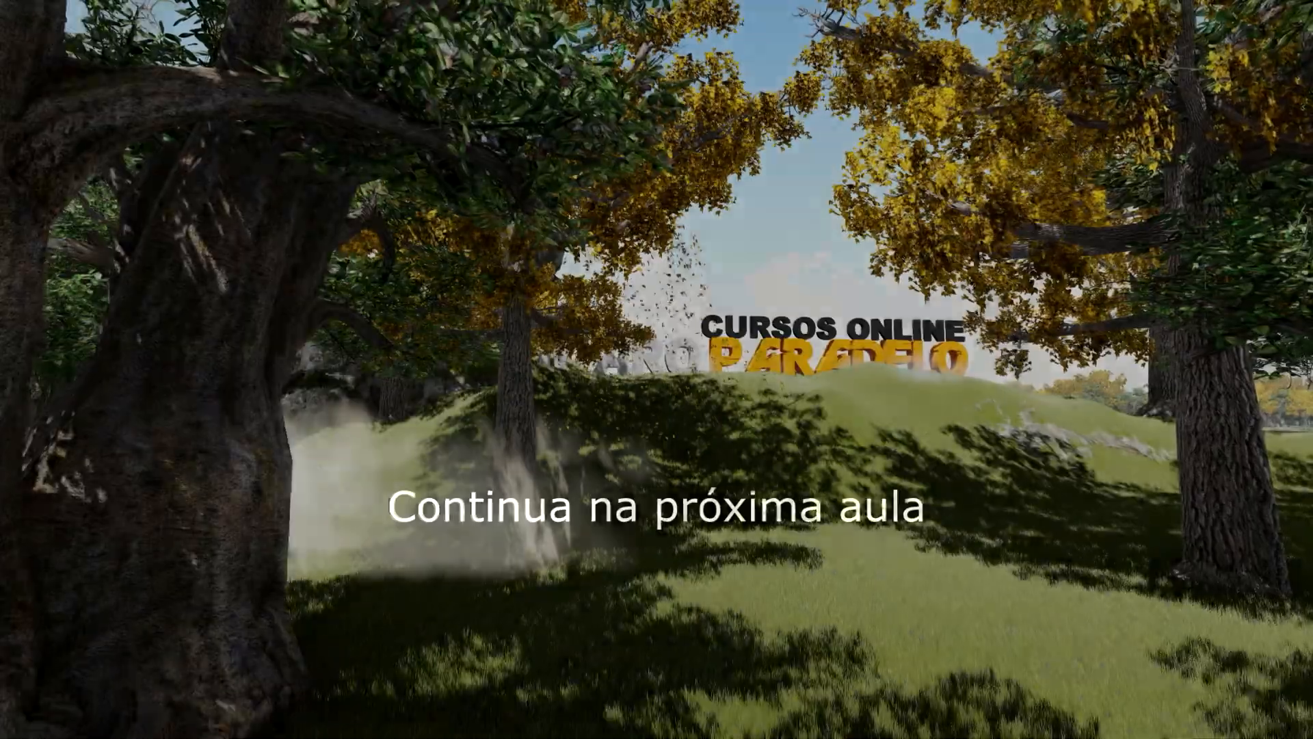